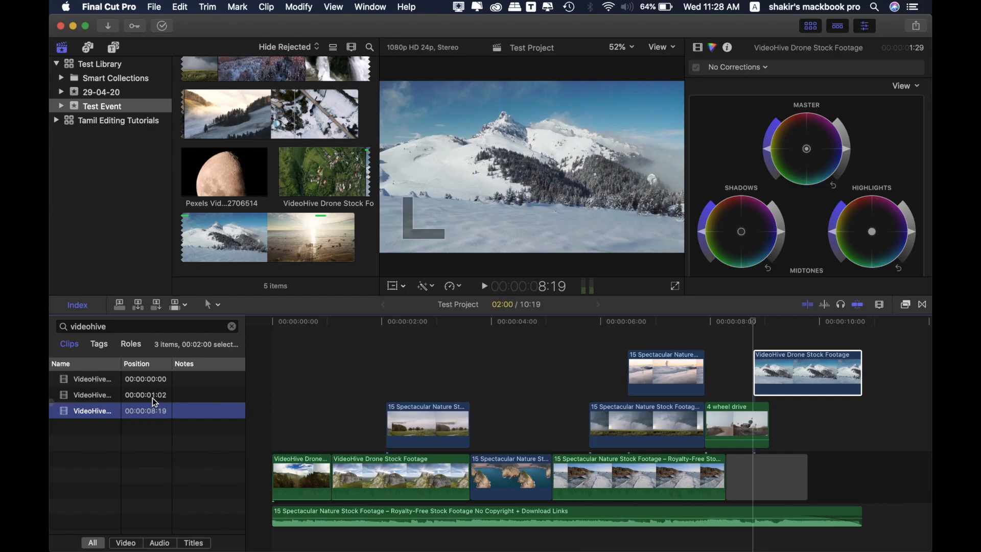
Locate the VideoHive clips at 00:00:01:02 and 00:00:00:00 in the timeline through the index
left_click(283, 310)
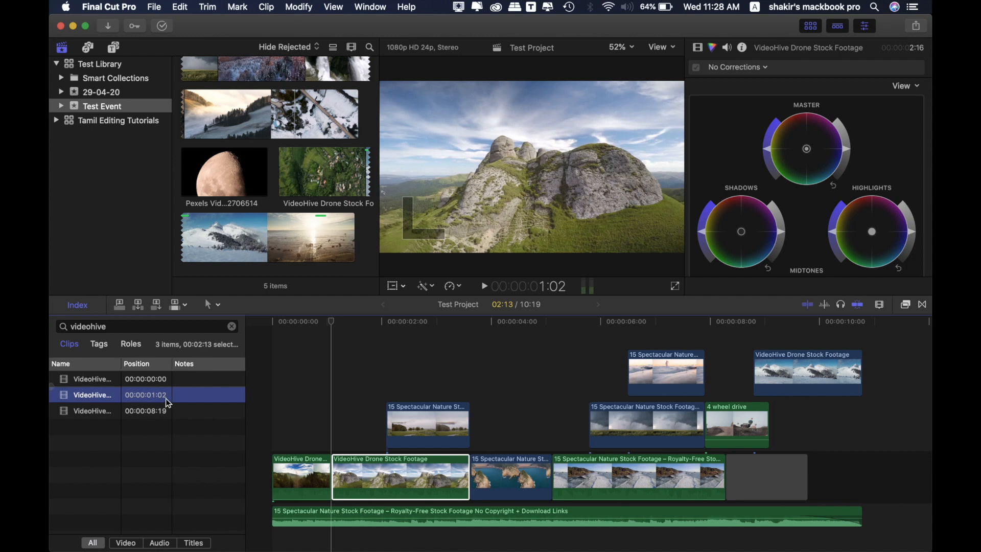
left_click(153, 379)
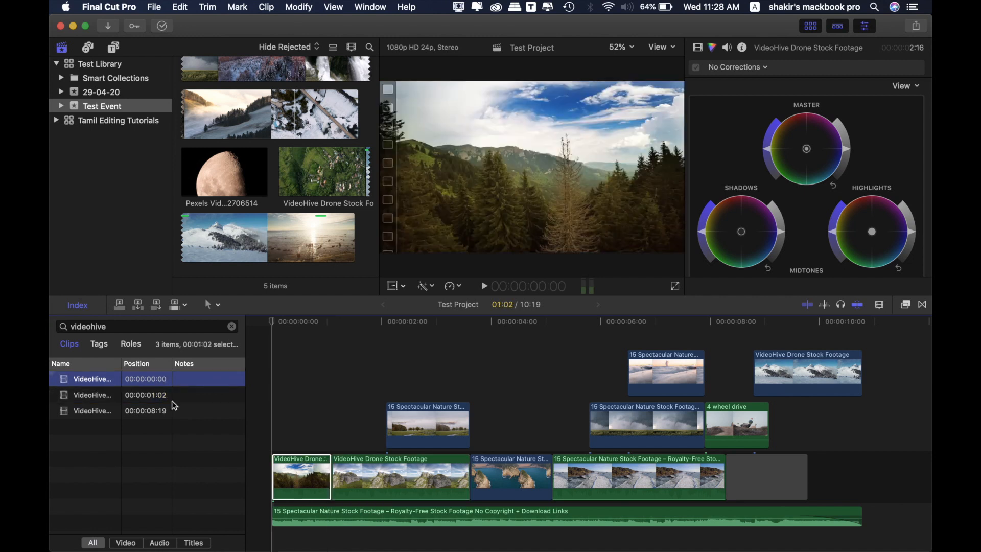
left_click(282, 473)
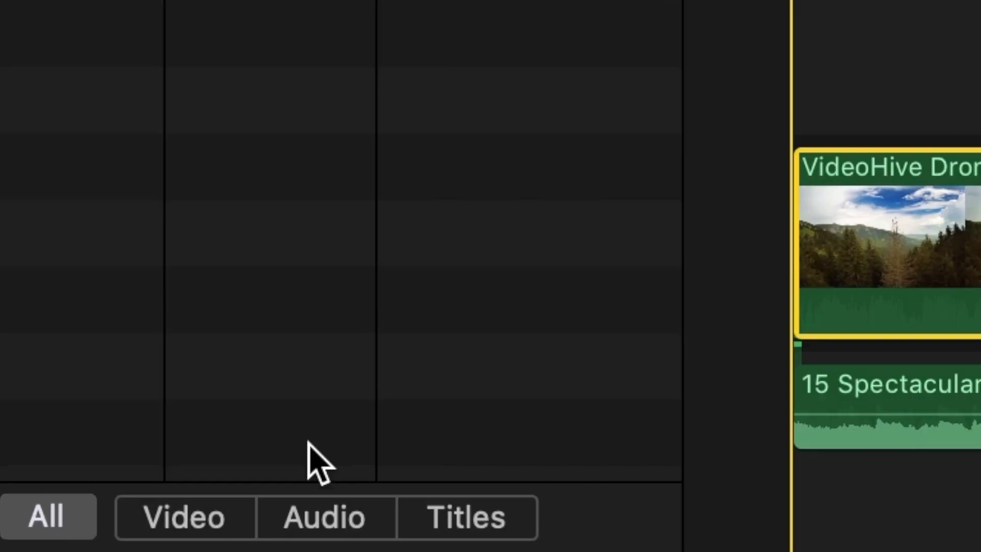
Filter the timeline index by audio and by titles, and close the index
left_click(157, 540)
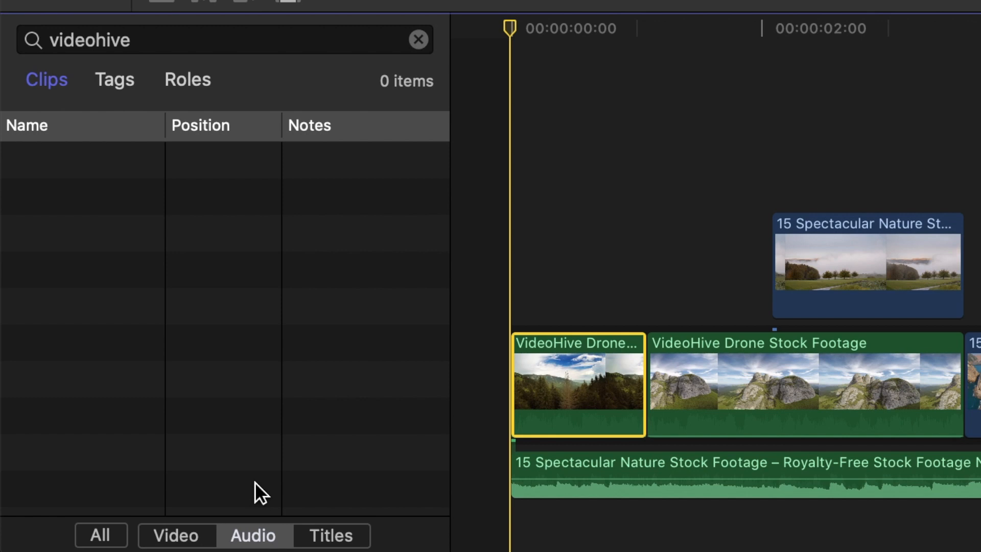
left_click(315, 532)
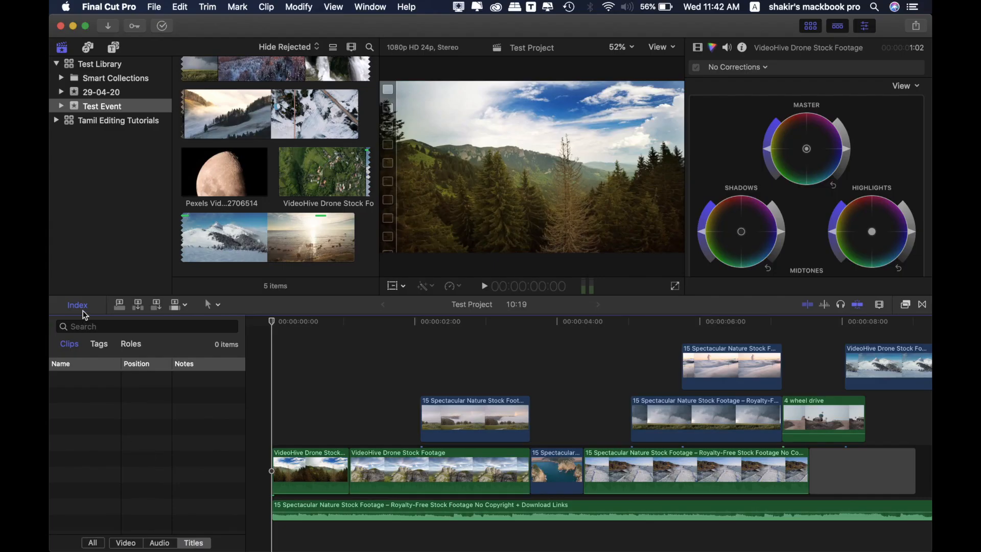
left_click(83, 311)
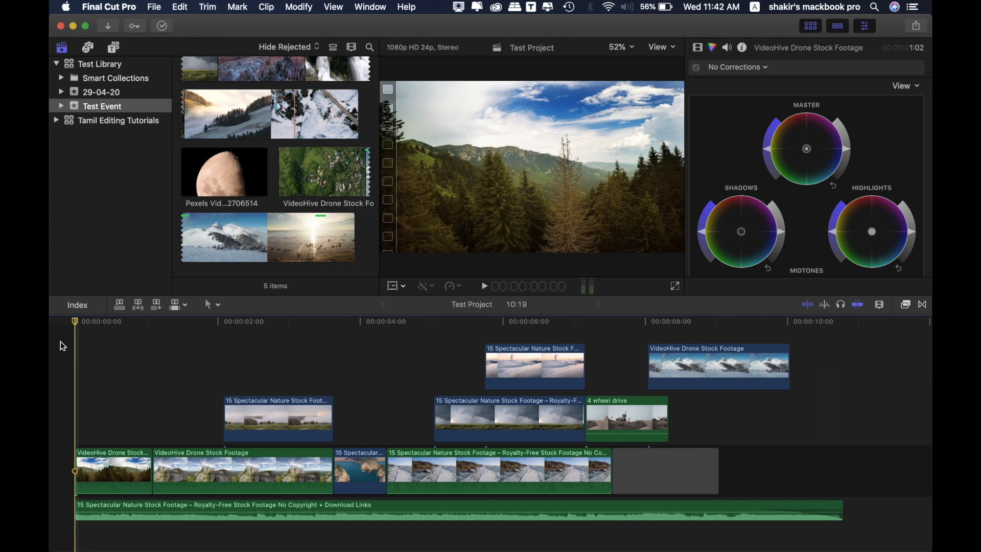
Add a basic title at the start of the timeline and set its text to "Tamil Editing Tutorials"
key("super+z")
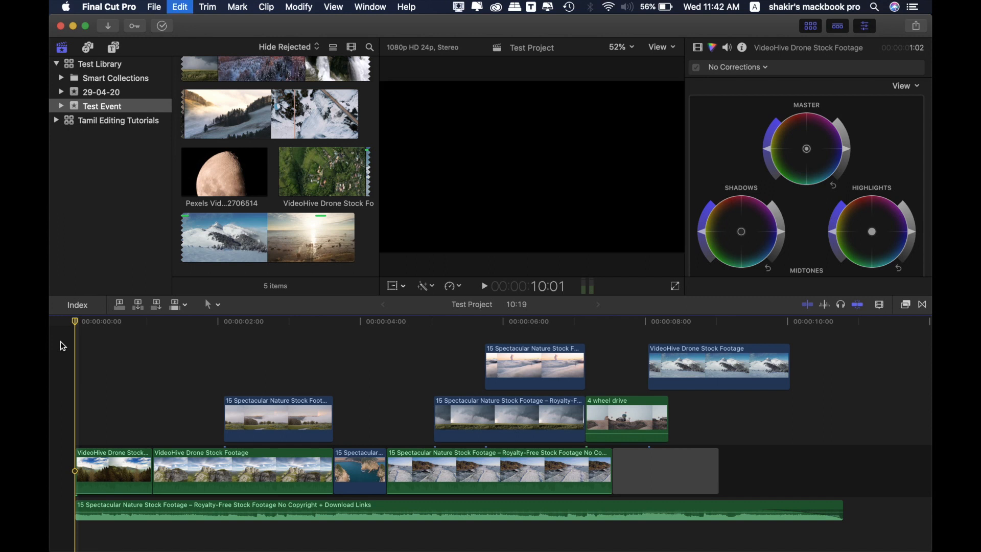
key("ctrl+t")
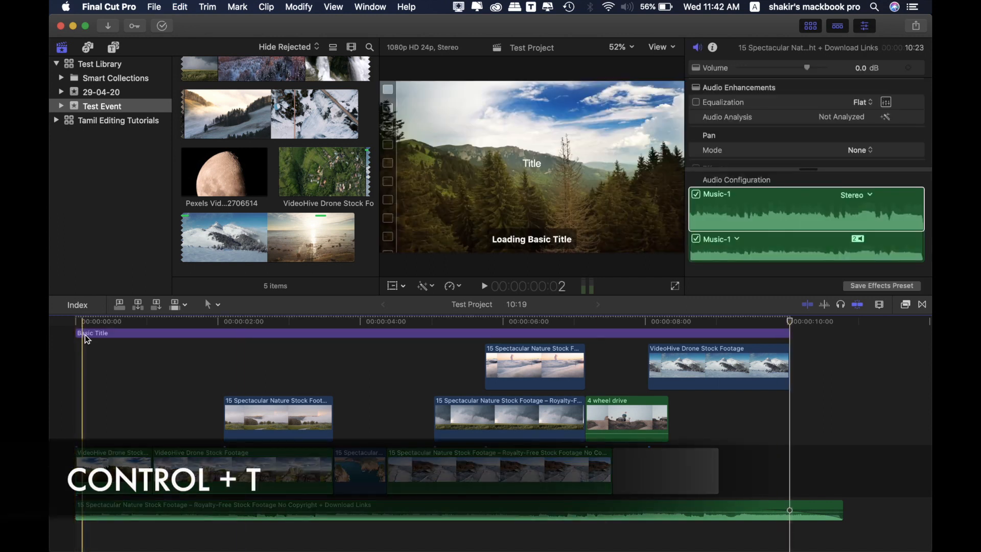
left_click(85, 333)
left_click(91, 335)
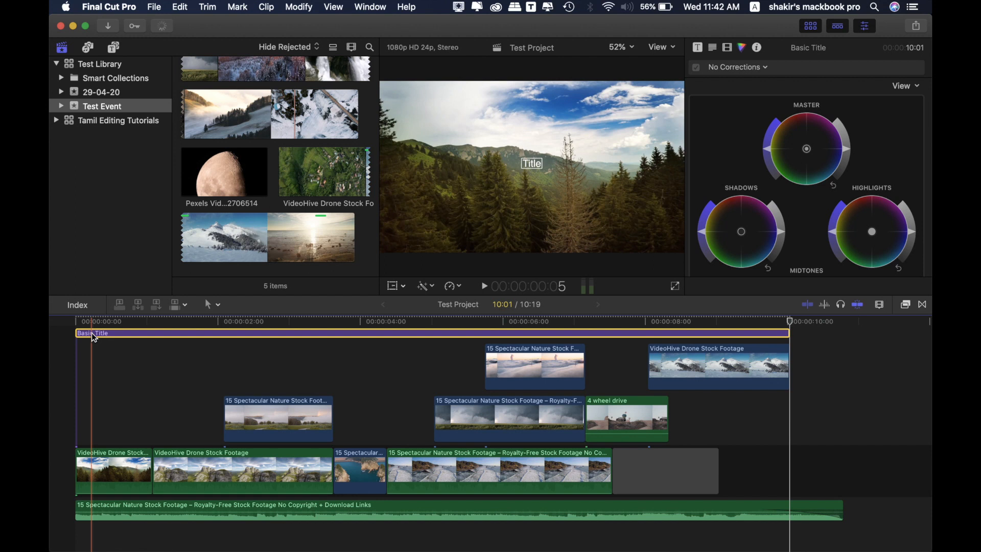
double_click(91, 335)
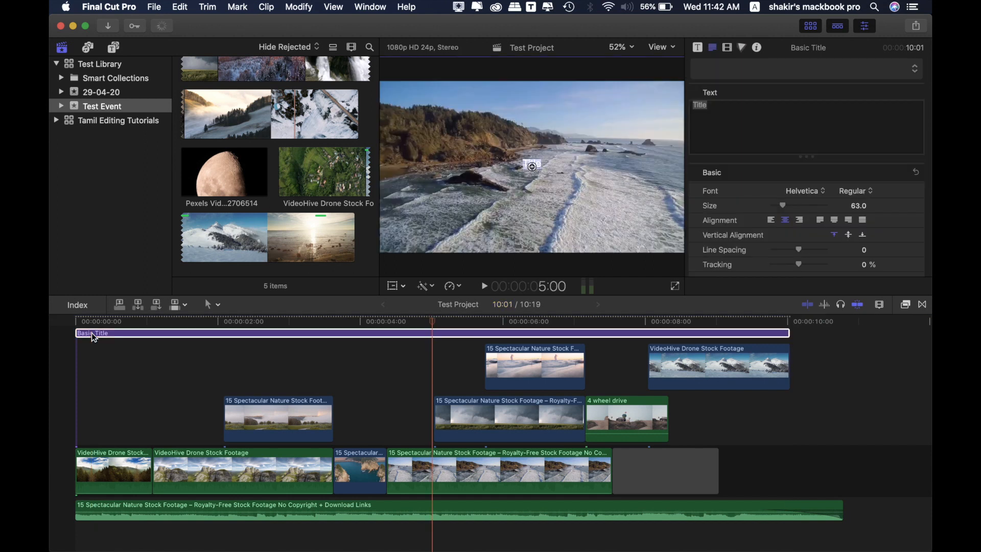
type("Tam")
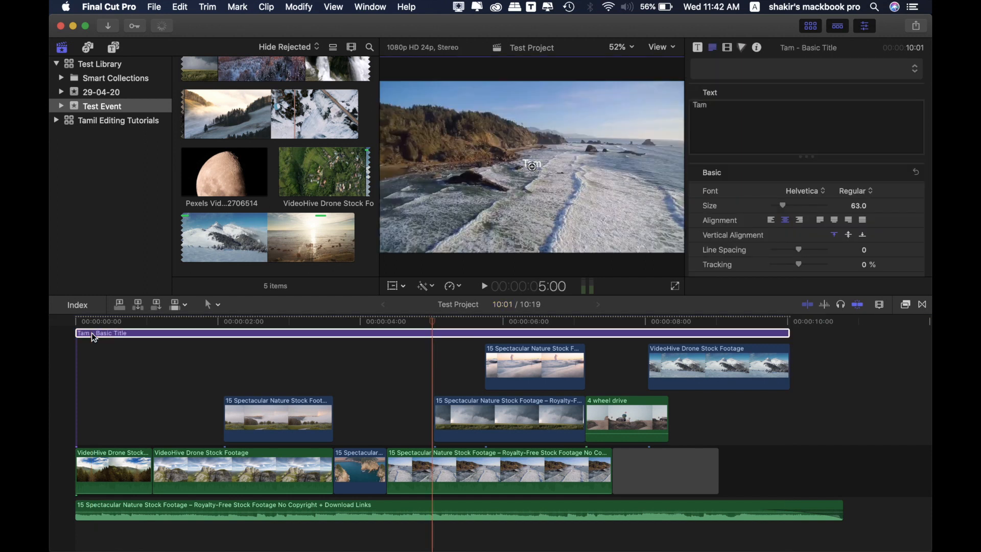
type("il Edi")
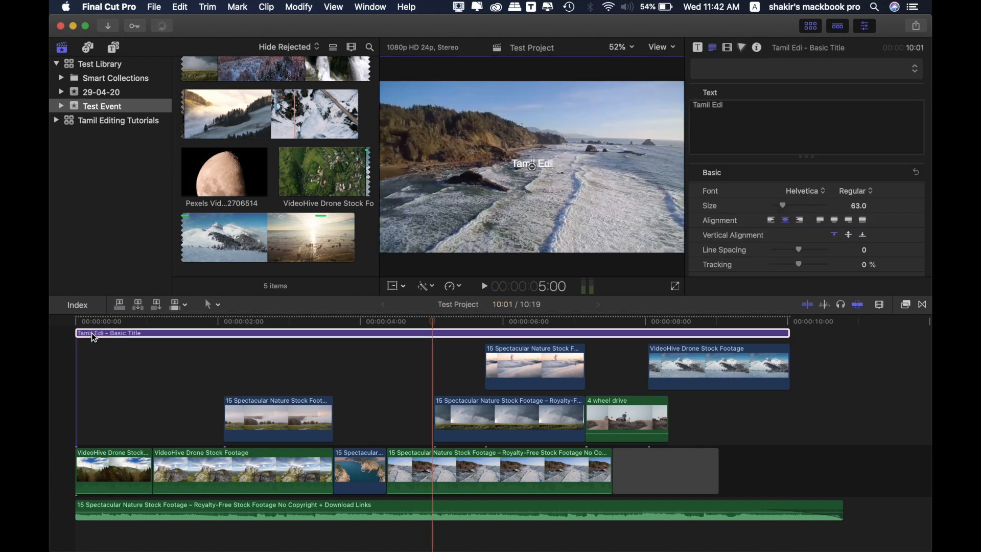
type("ting Tutorials")
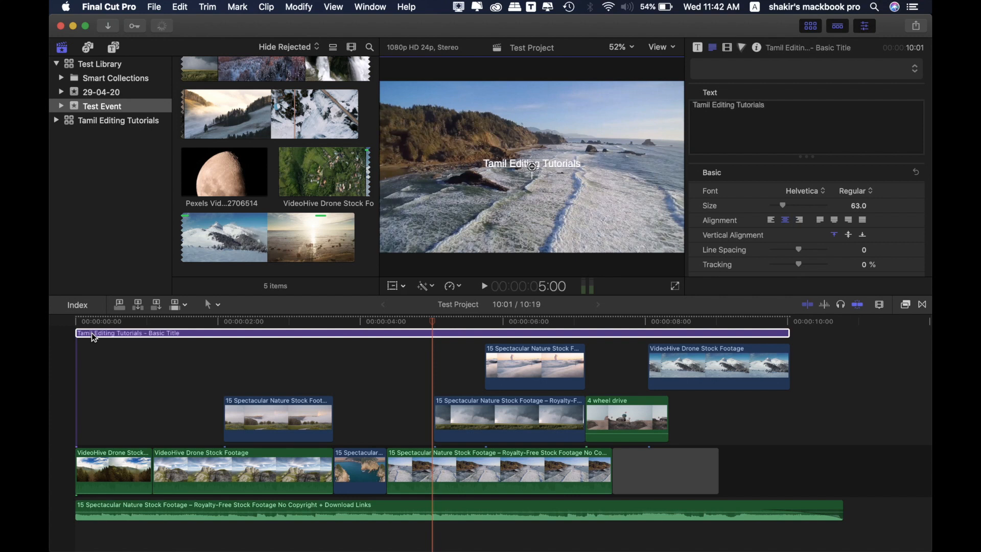
Trim the end of the "Tamil Editing Tutorials" title to 00:00:01:02, where the first clip ends
left_click(68, 382)
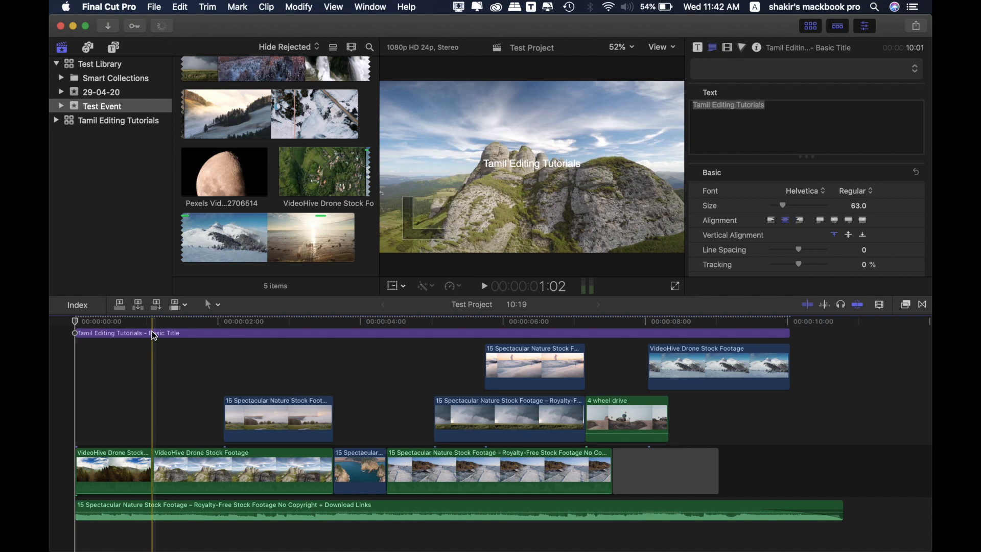
key("alt+bracketright")
left_click(152, 333)
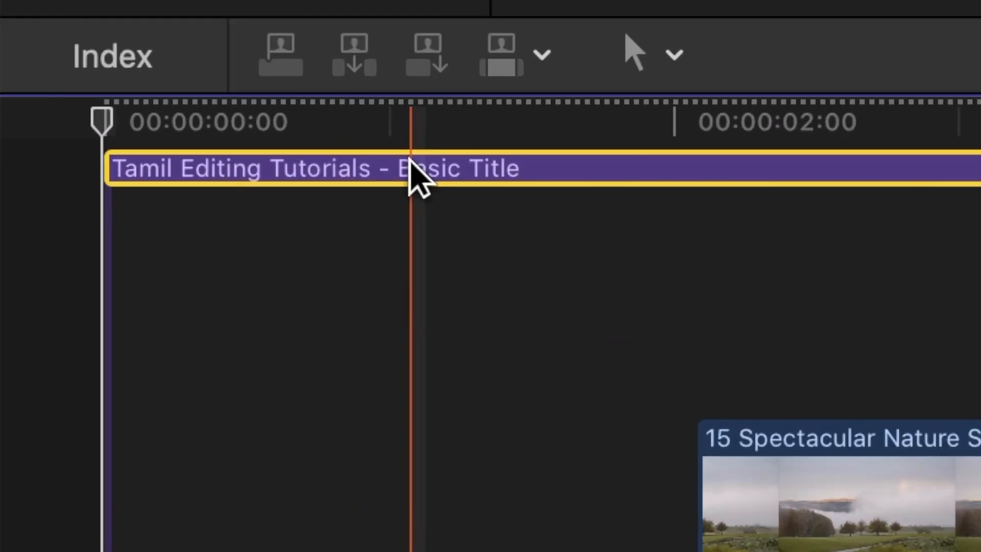
key("alt+]")
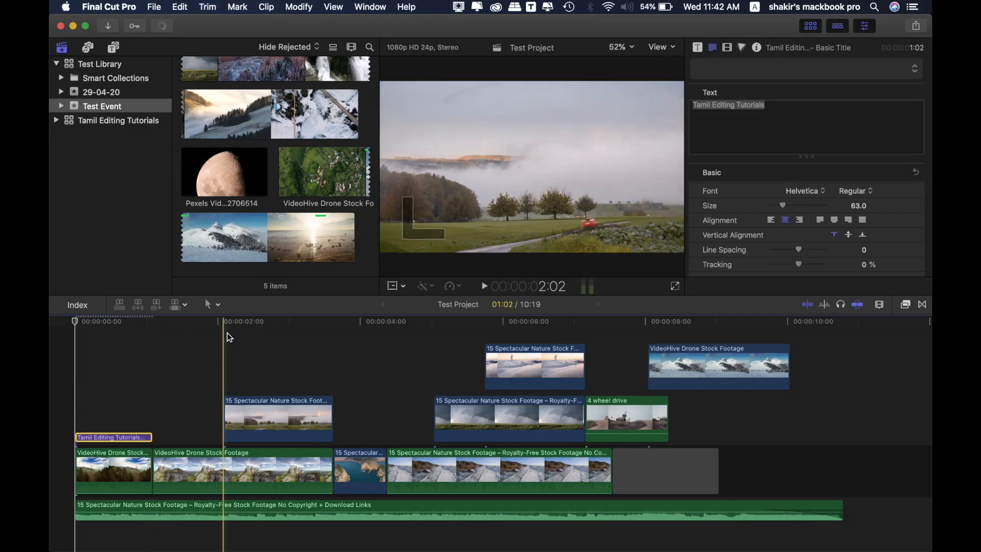
Add a basic title reading "Nature" at 00:00:02:02 and trim its end to 00:00:03:15, matching the clip beneath it
left_click(229, 337)
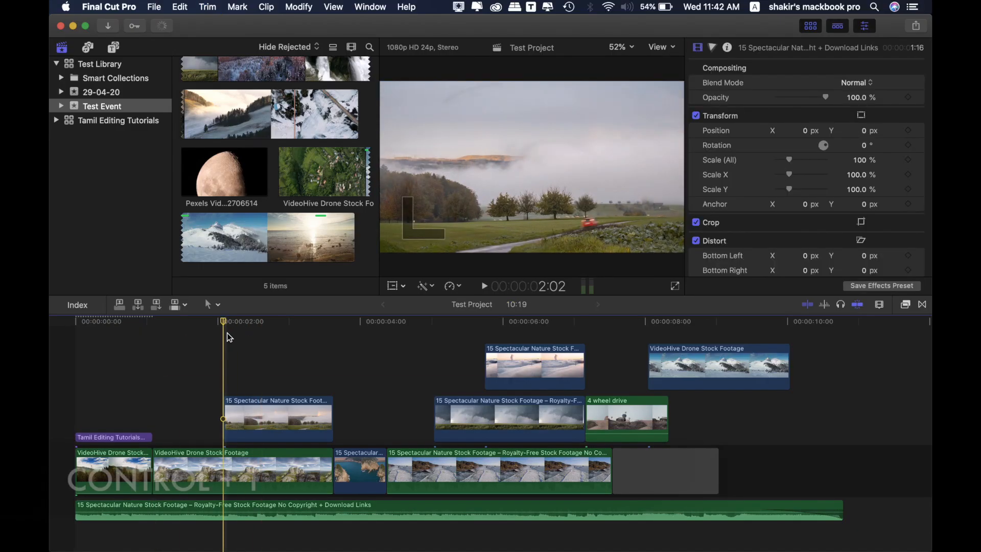
key("ctrl+t")
double_click(226, 332)
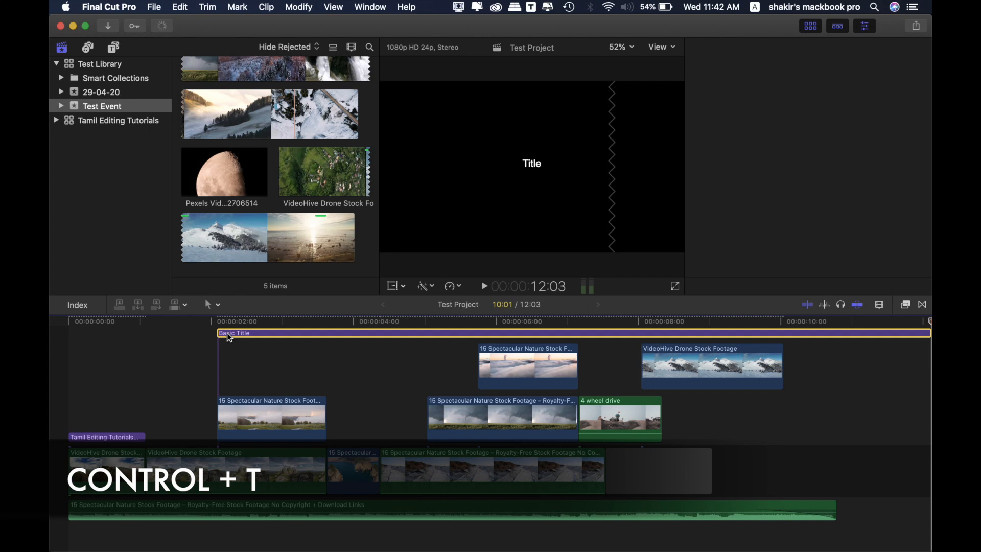
type("Natu")
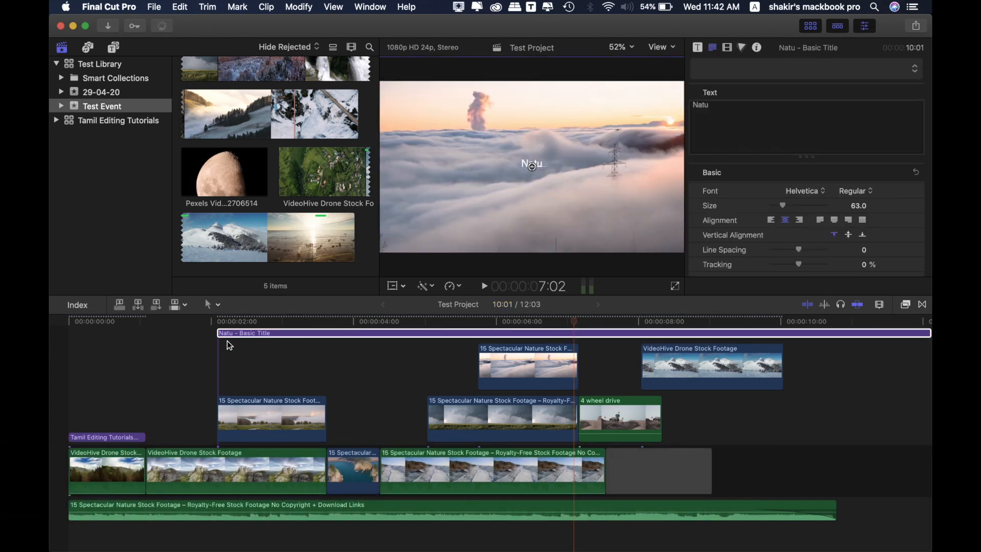
type("re")
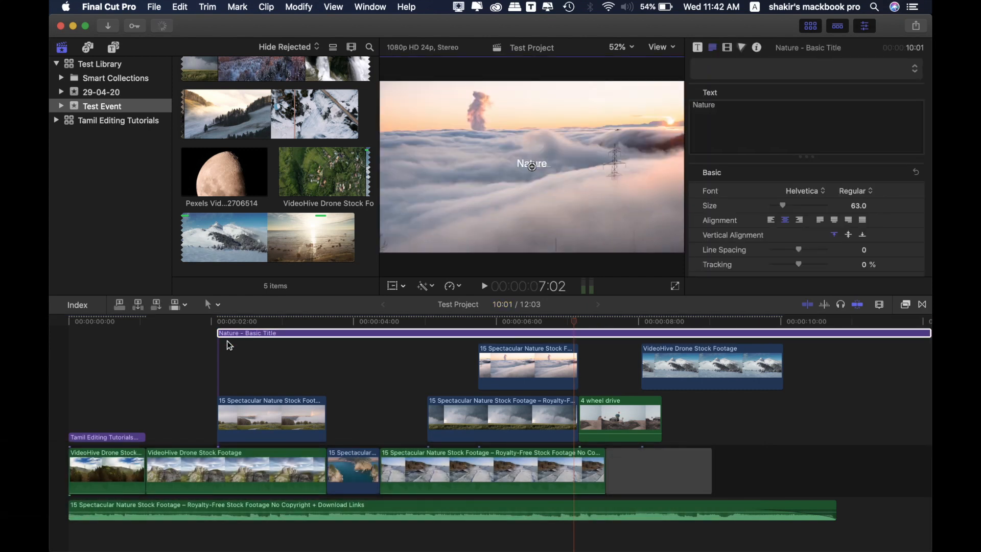
left_click(192, 351)
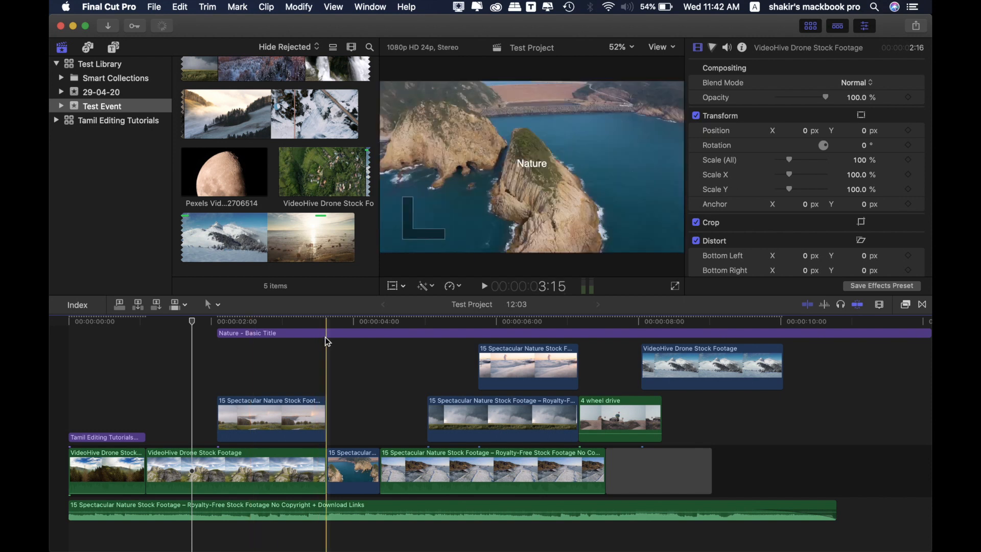
key("alt+bracketright")
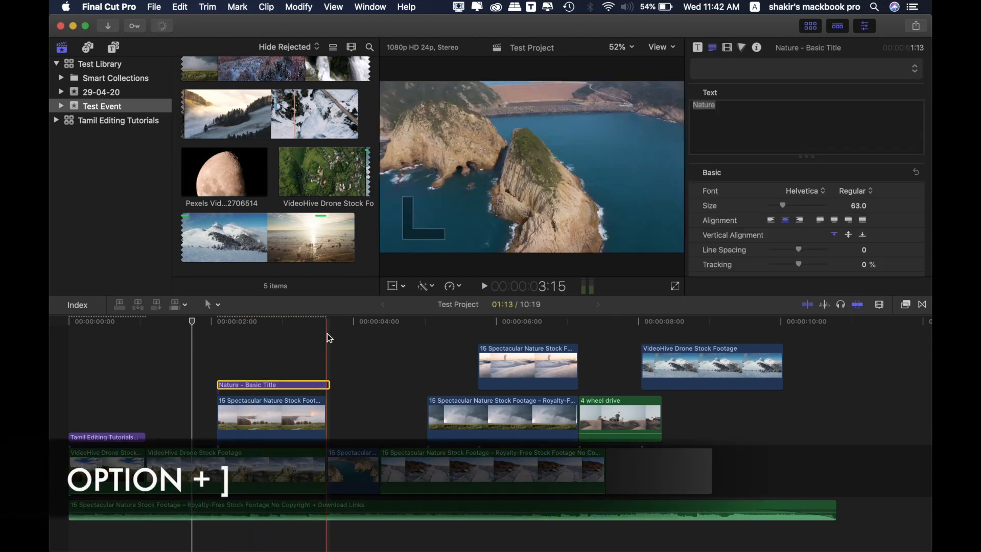
left_click(428, 327)
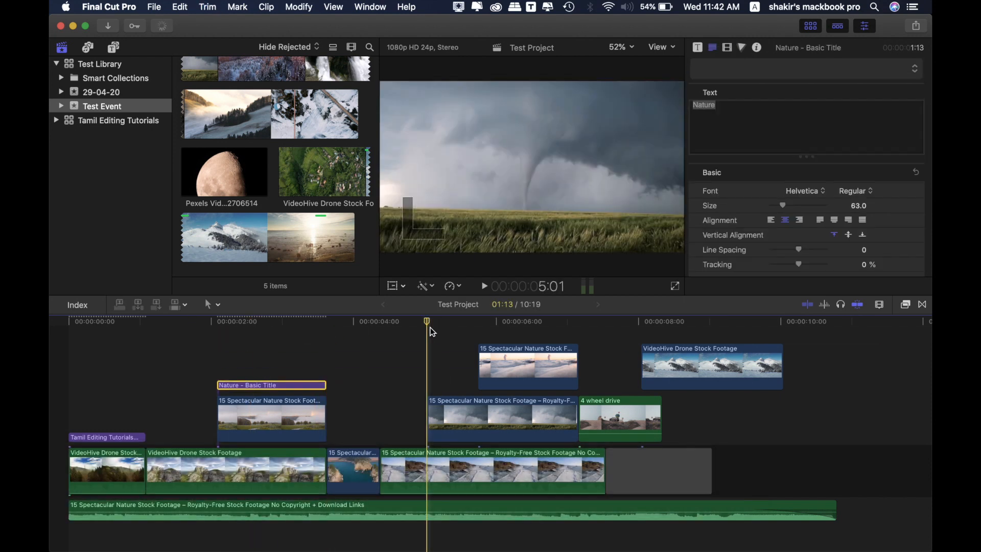
key("ctrl+t")
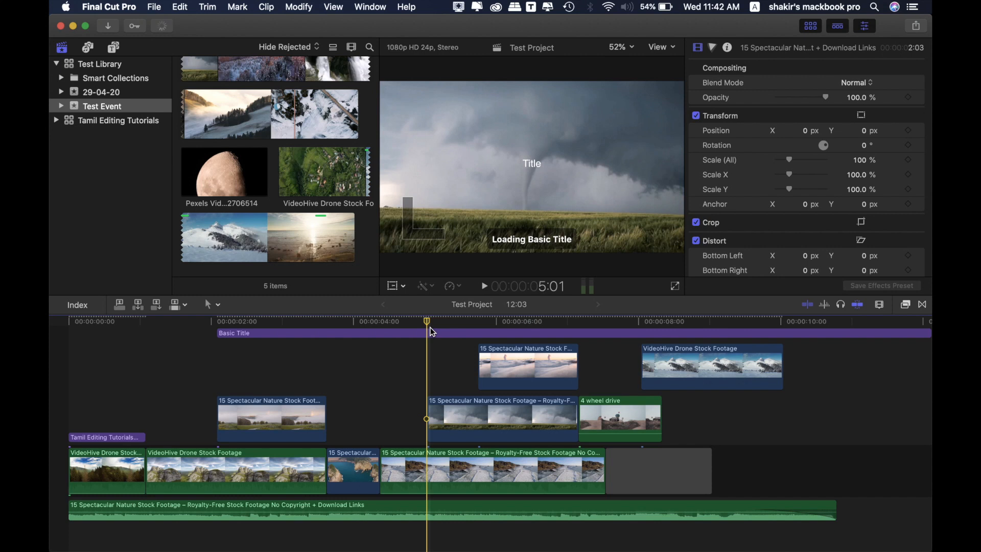
key("super+z")
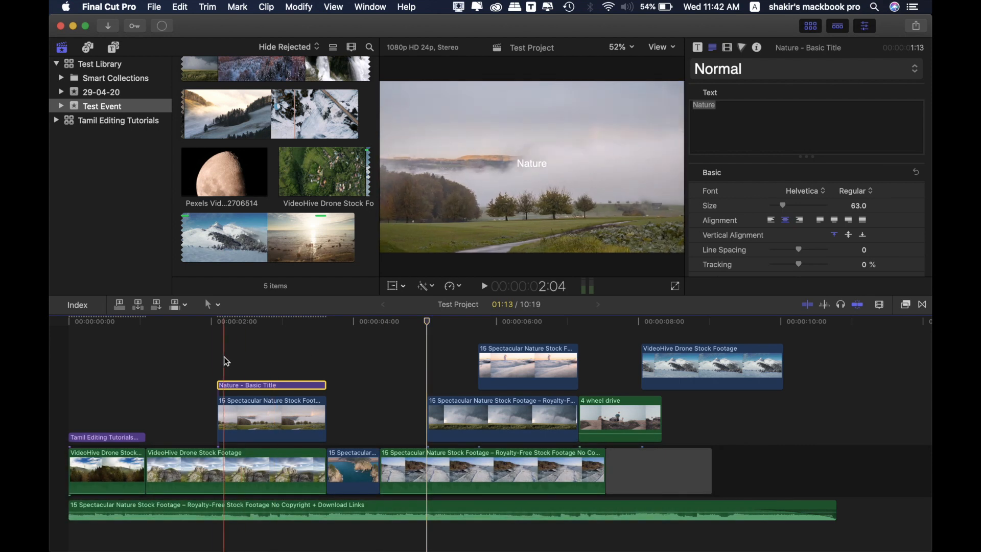
Add a basic title at 00:00:05:01 above the tornado clip and set its text to "sky"
left_click(219, 360)
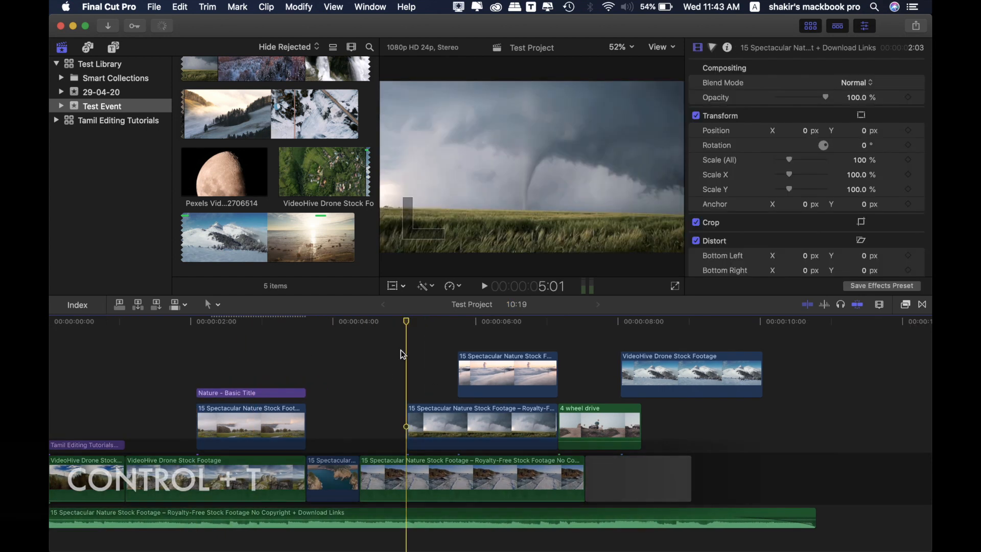
key("ctrl+t")
left_click(241, 339)
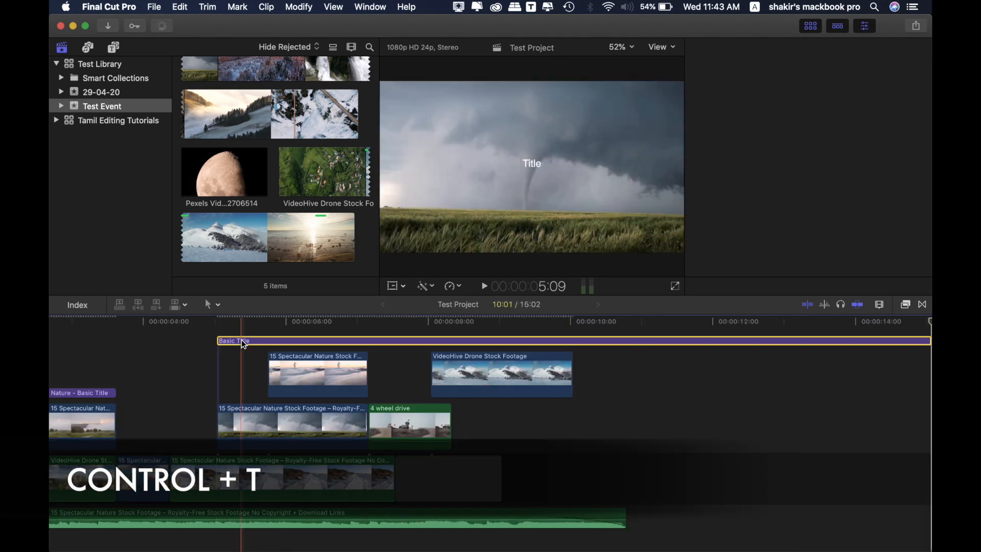
double_click(241, 339)
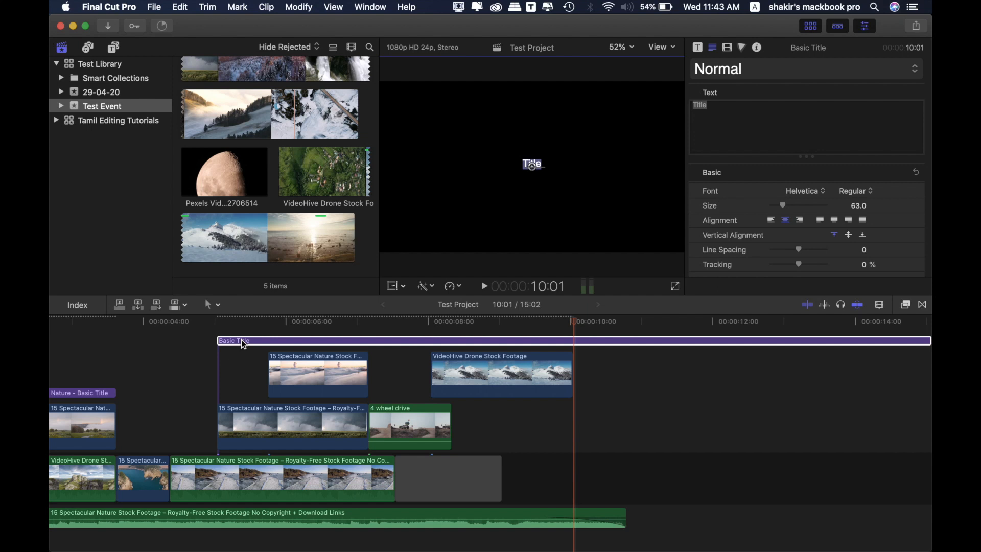
type("sky")
left_click(210, 344)
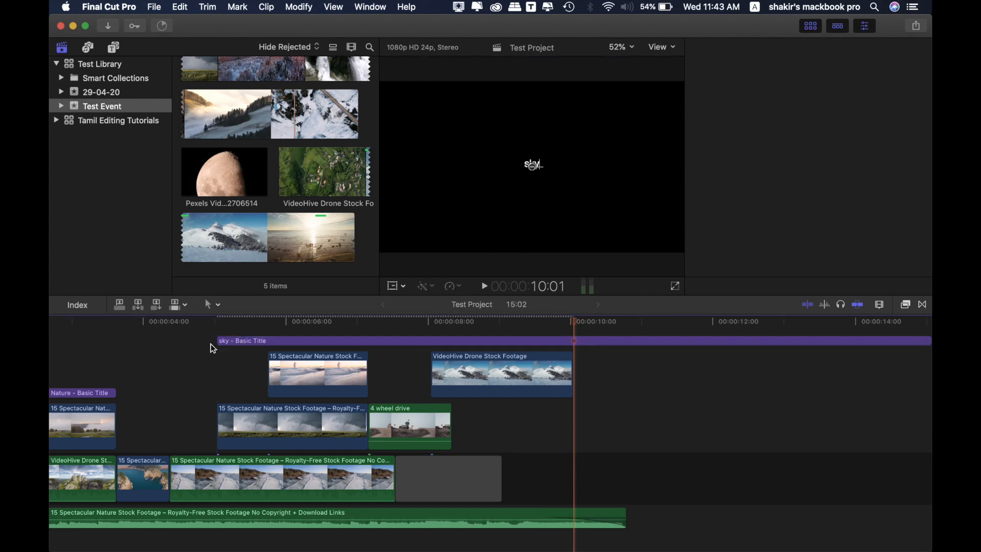
scroll(210, 344, "left", 5)
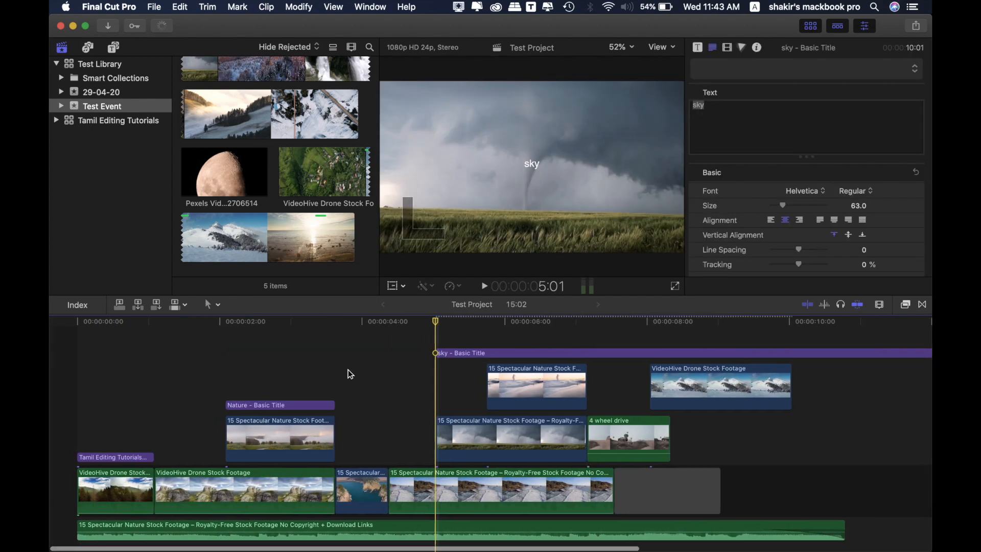
Search the timeline index for "sky" and select the matching title
left_click(77, 305)
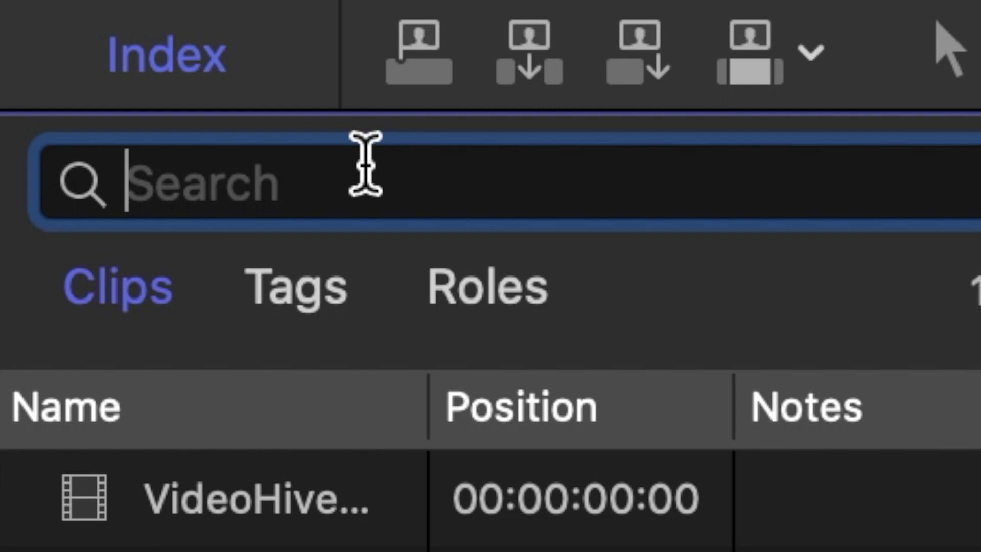
type("sky")
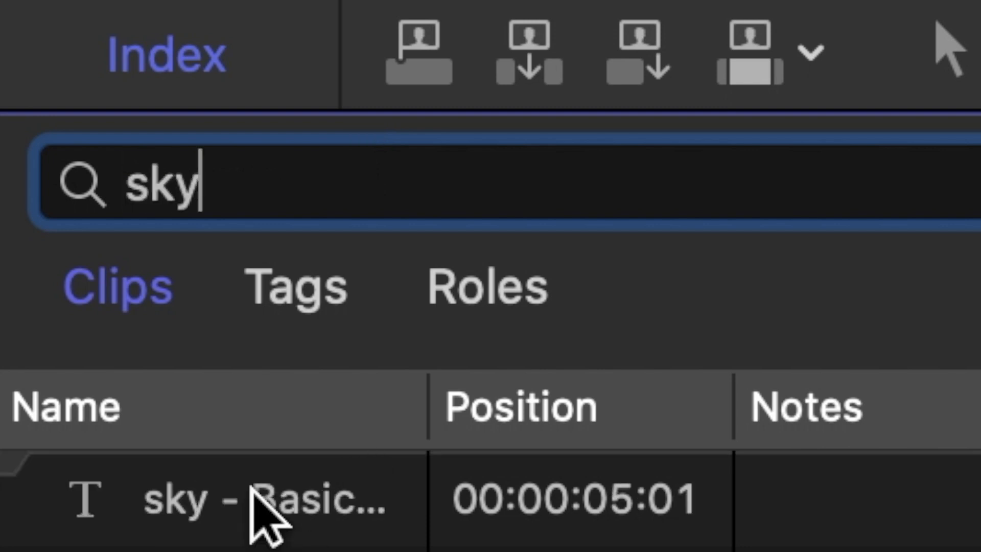
left_click(251, 487)
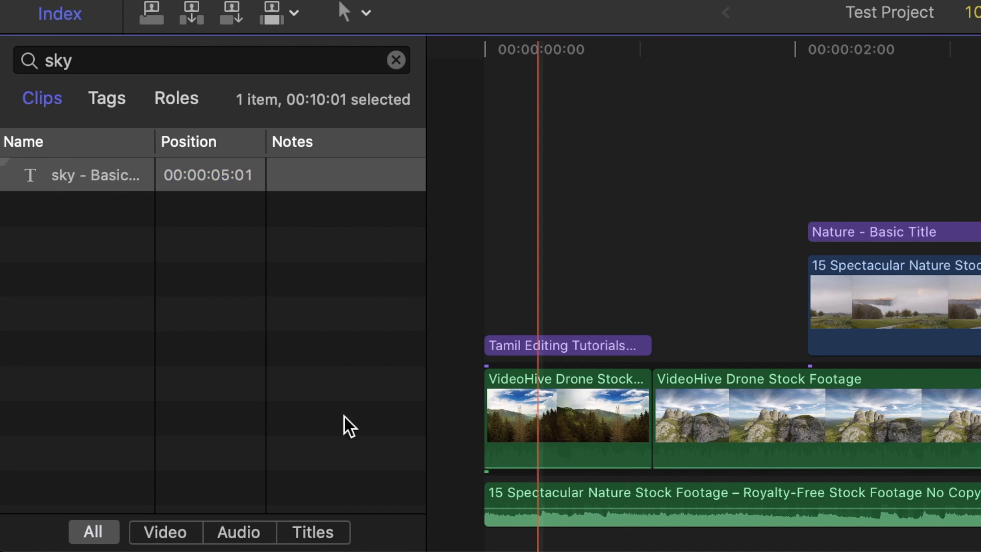
Restrict the timeline index to titles and clear the search text to list every title
left_click(313, 531)
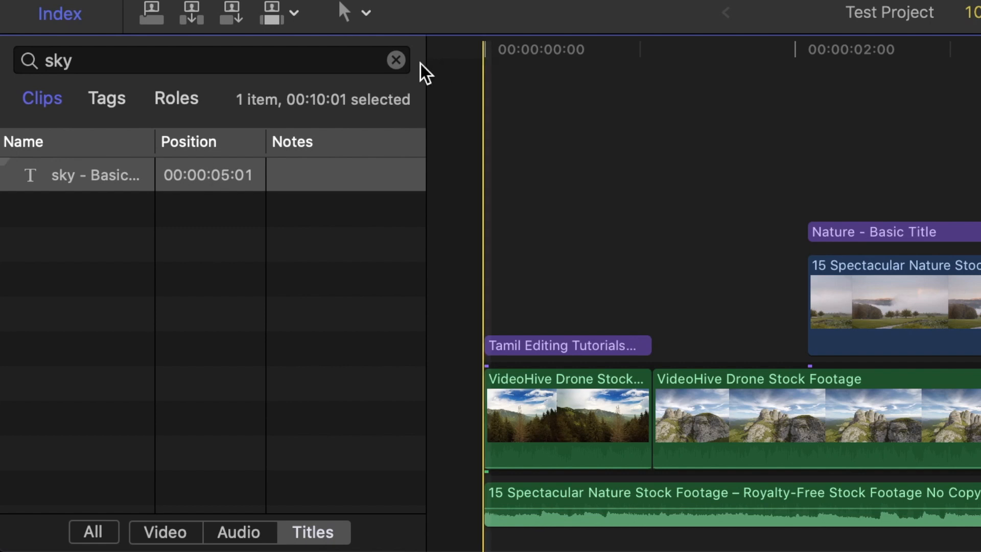
left_click(397, 60)
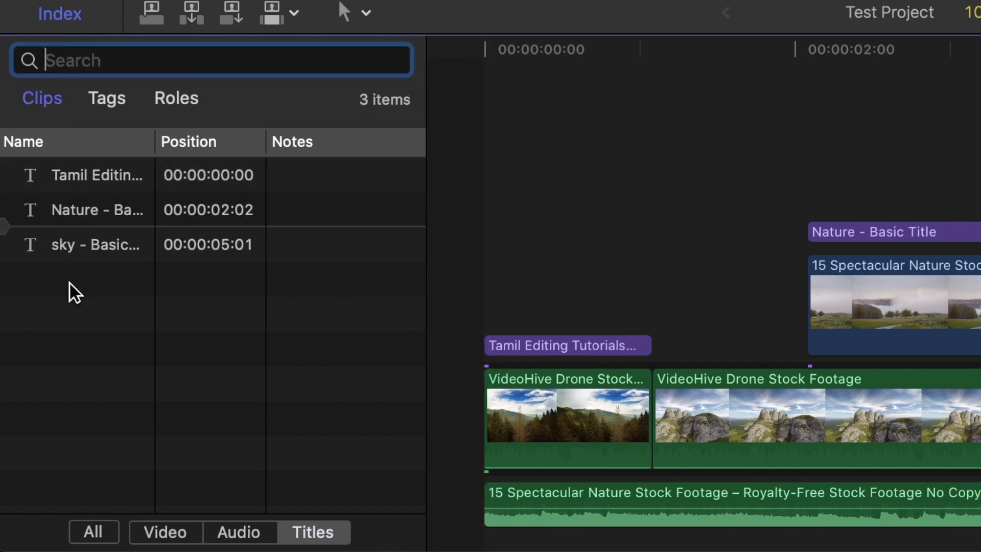
Filter the timeline index by video and by audio, restoring the full list before closing the index
left_click(185, 530)
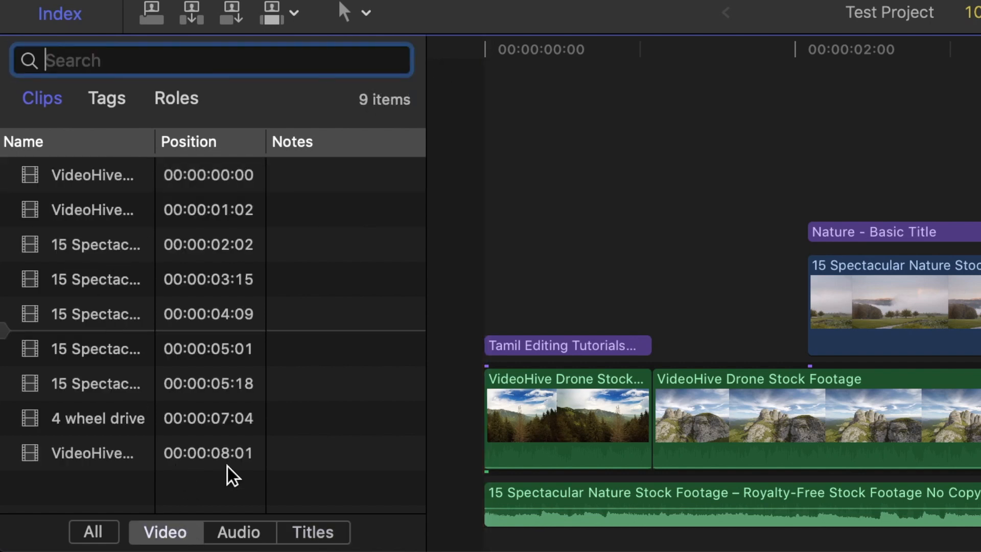
left_click(239, 533)
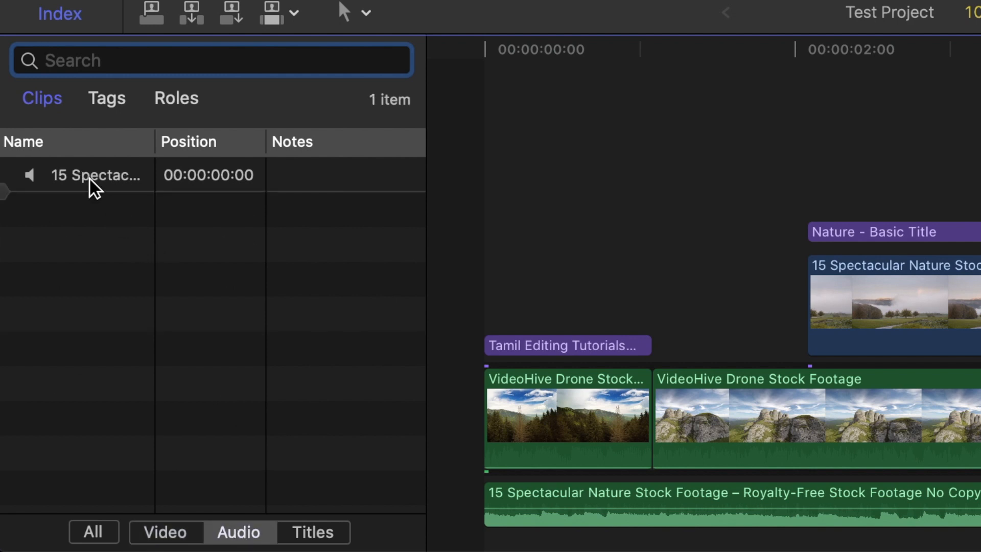
left_click(97, 531)
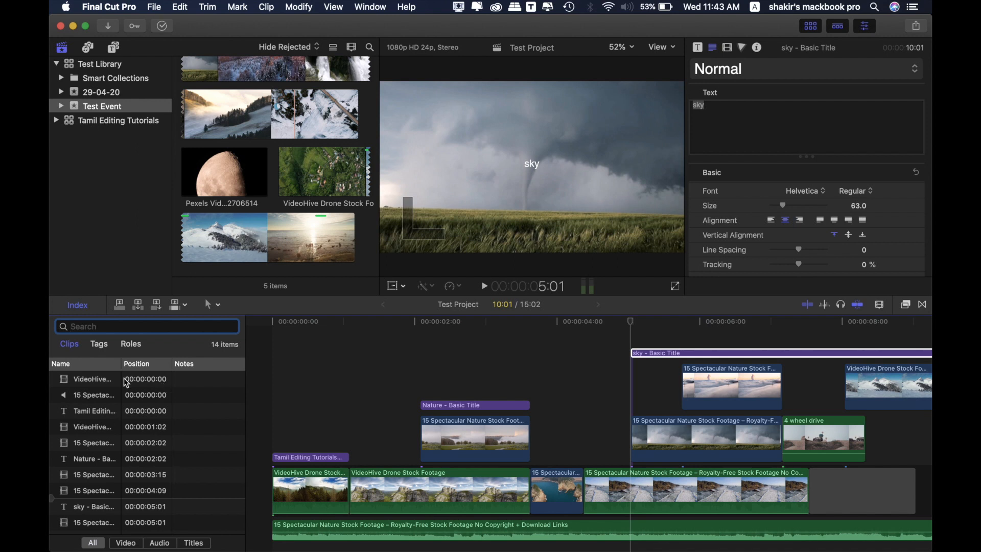
left_click(78, 305)
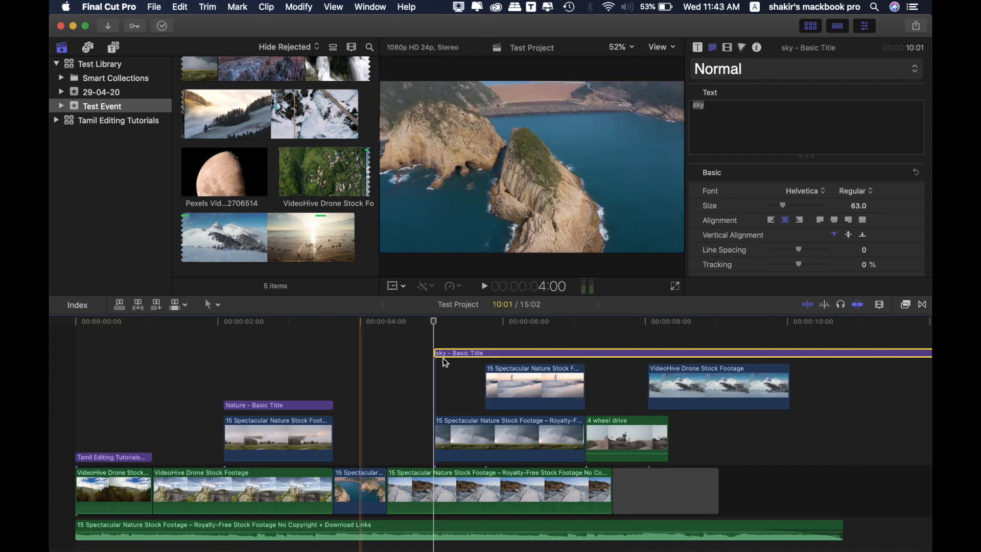
left_click(284, 404)
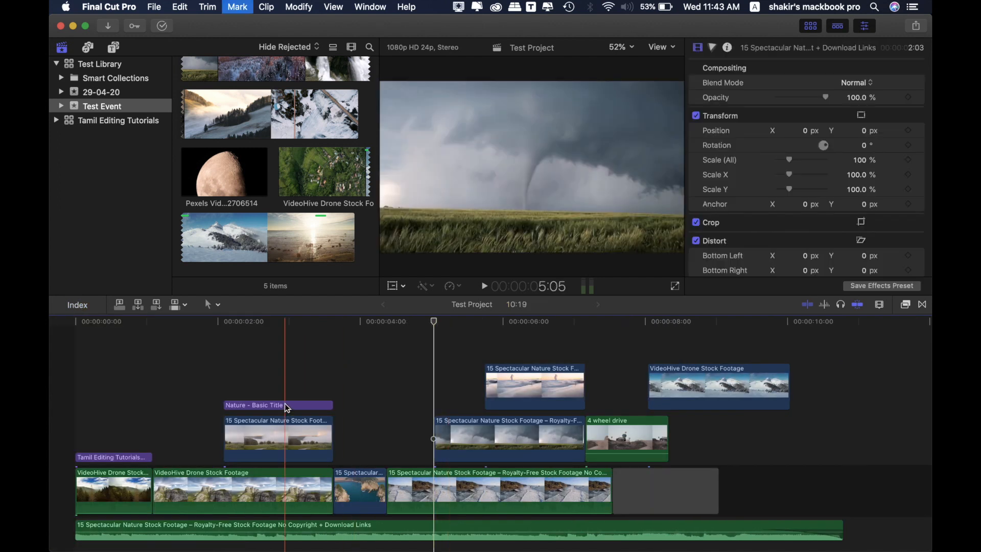
key("Delete")
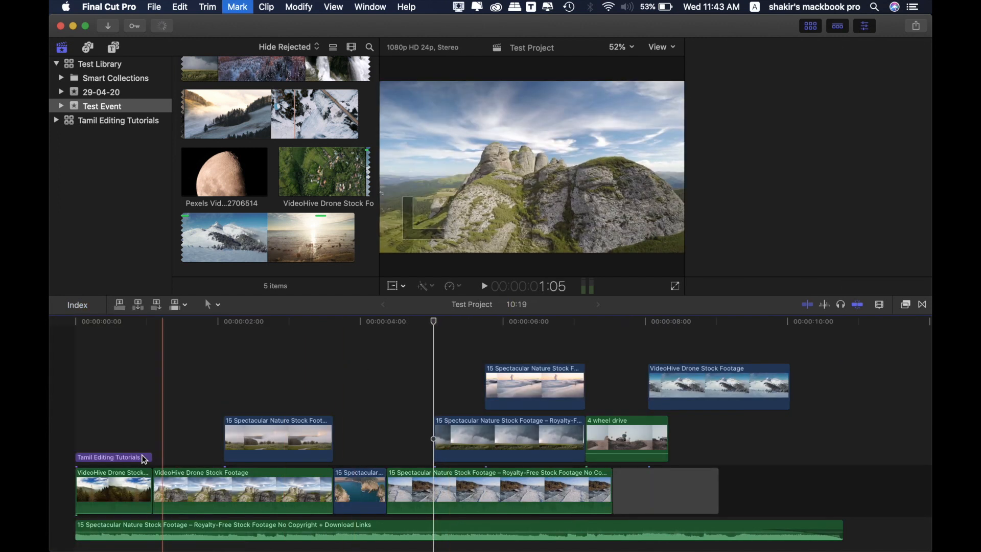
left_click(145, 457)
key("Delete")
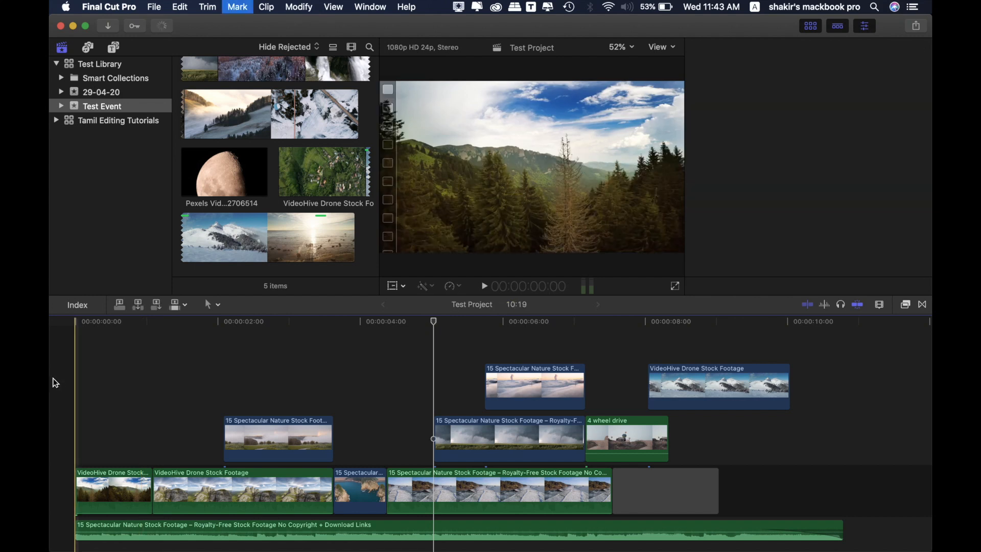
key("Home")
key("super+z")
key("super+z")
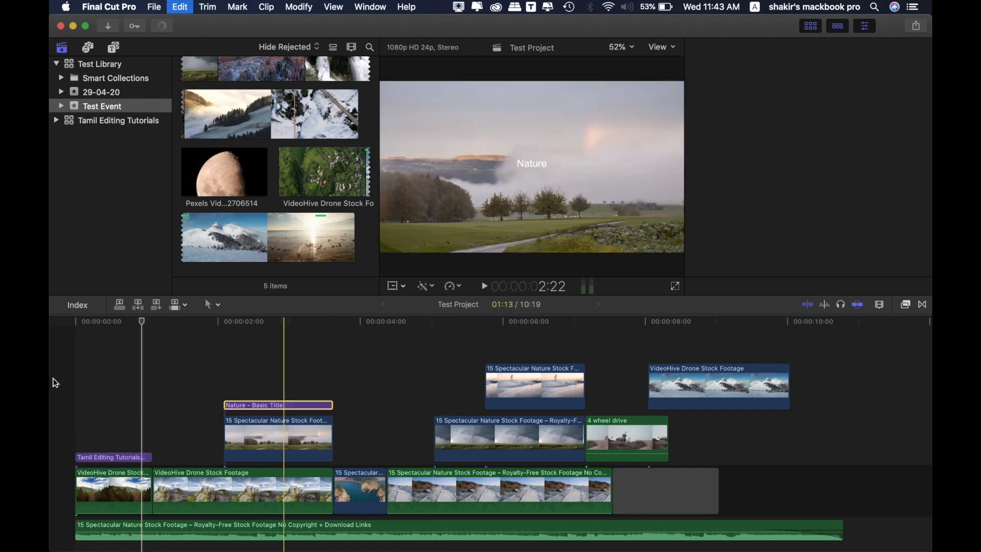
key("super+z")
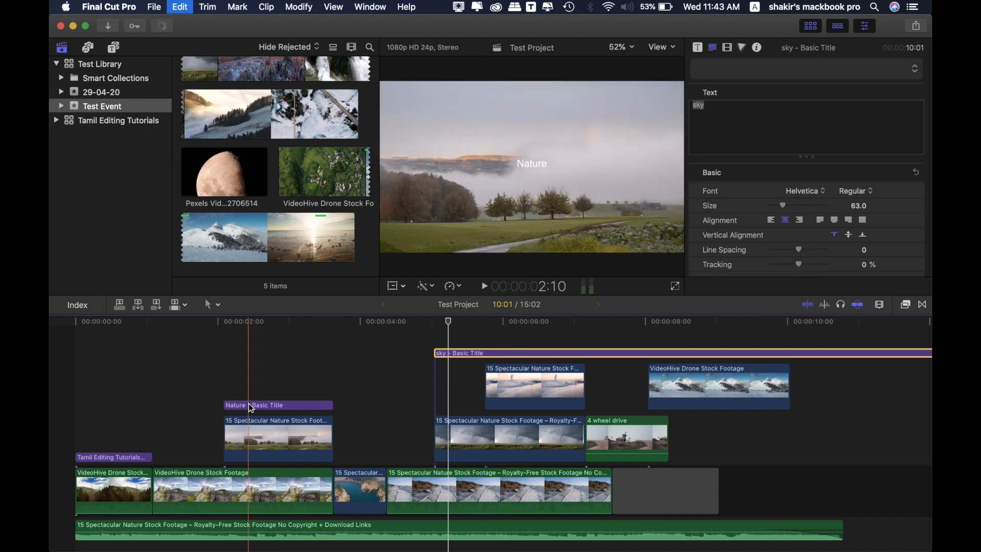
left_click_drag(248, 403, 709, 400)
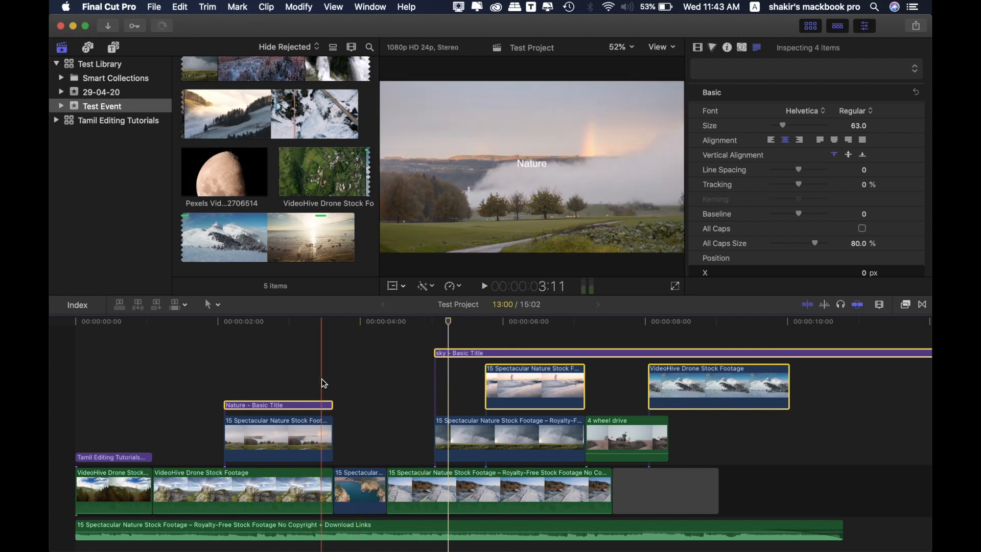
left_click(322, 379)
Delete the "sky", "Nature" and "Tamil Editing Tutorials" titles together and return the playhead to the start of the timeline
left_click(466, 352)
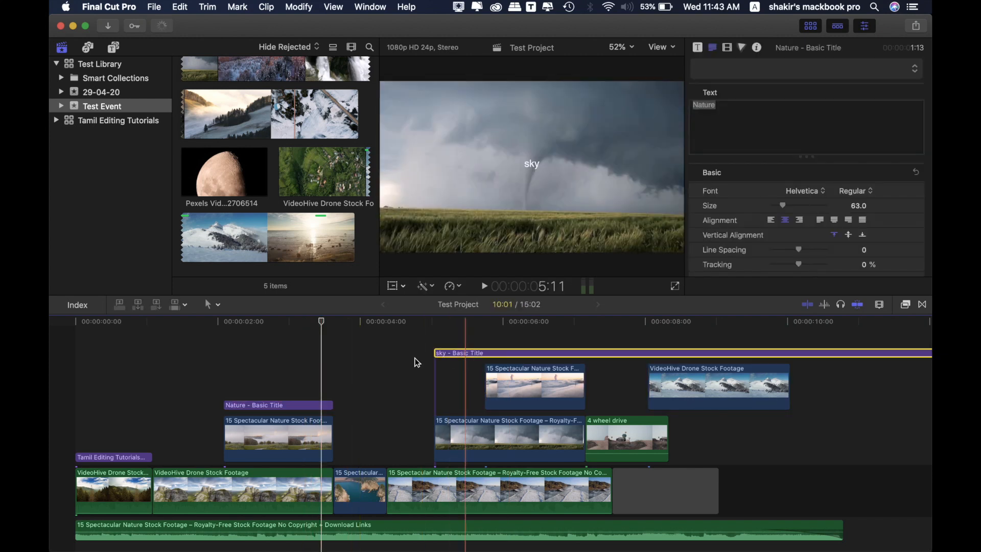
left_click(304, 405, "super")
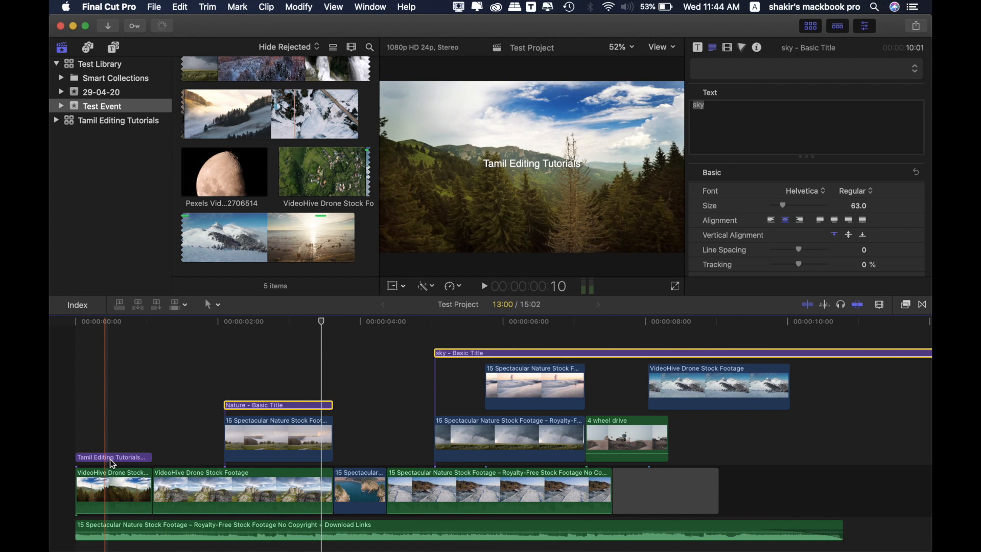
left_click(109, 457, "super")
key("Delete")
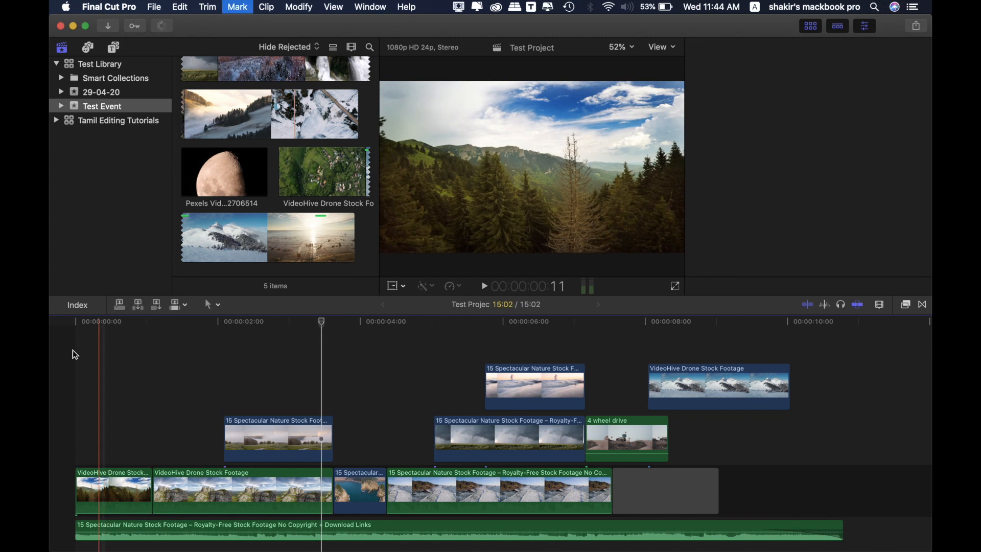
key("Home")
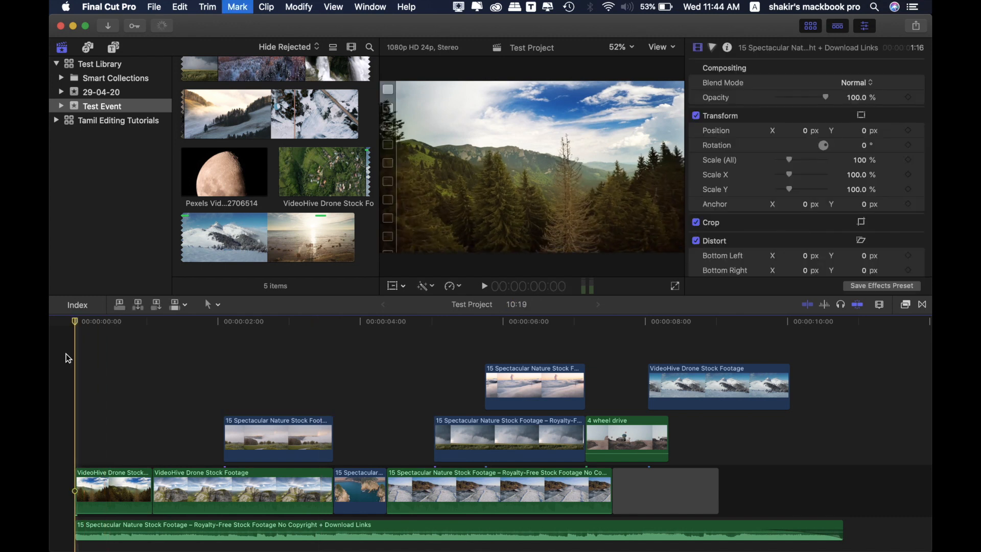
Open the timeline index to view its list of tags and its list of clips, and close it
key("shift+z")
left_click(77, 307)
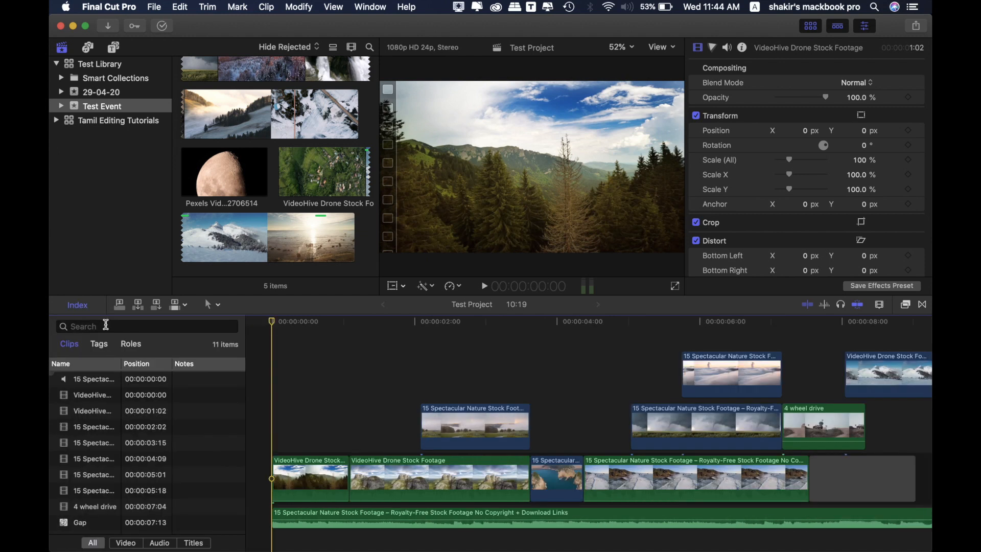
left_click(98, 343)
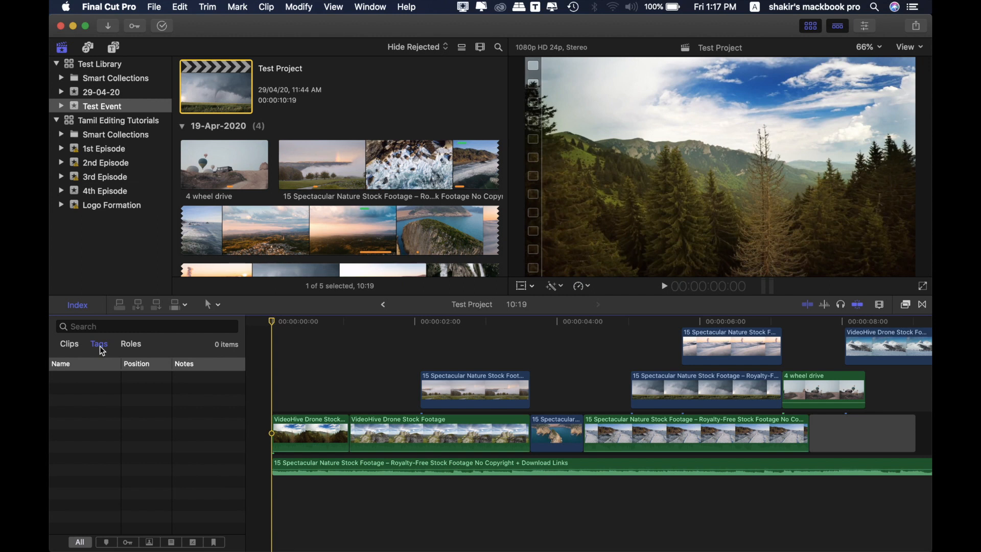
left_click(69, 344)
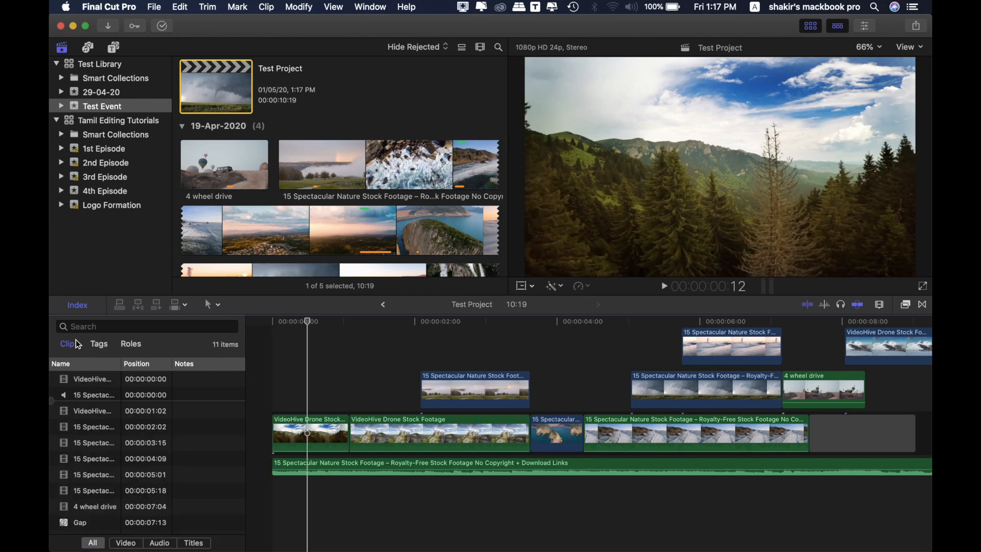
left_click(80, 309)
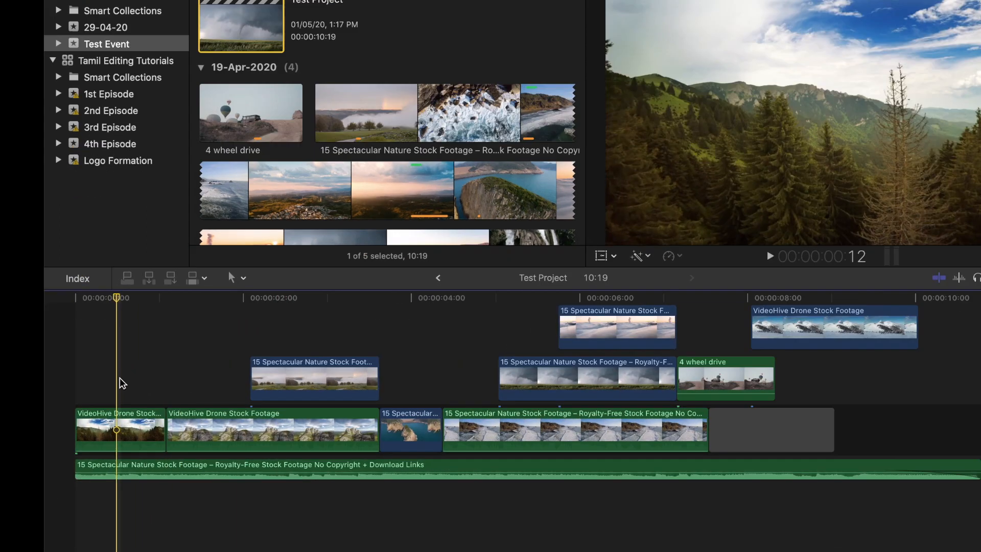
Add a standard marker with the default name at 00:00:00:12 on the first drone clip
key("m")
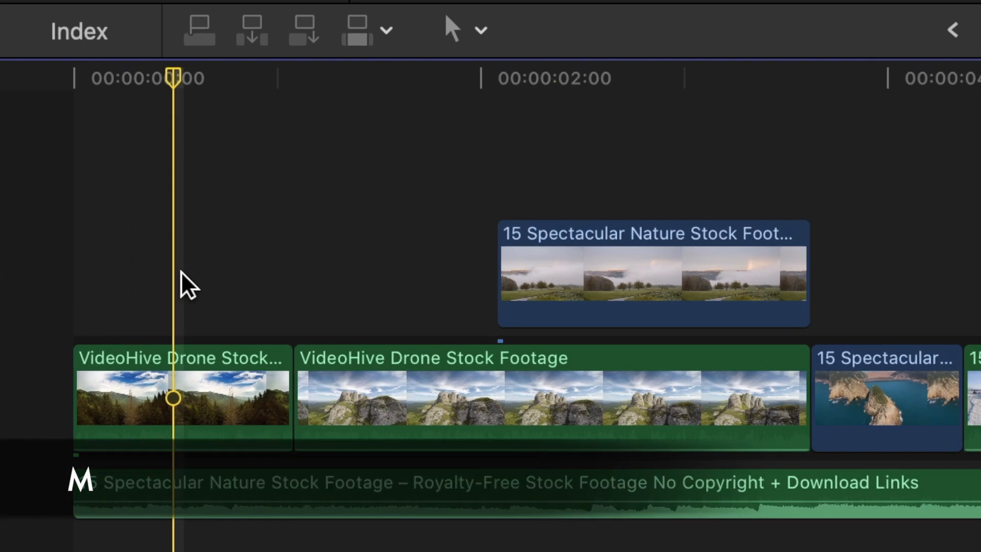
key("m")
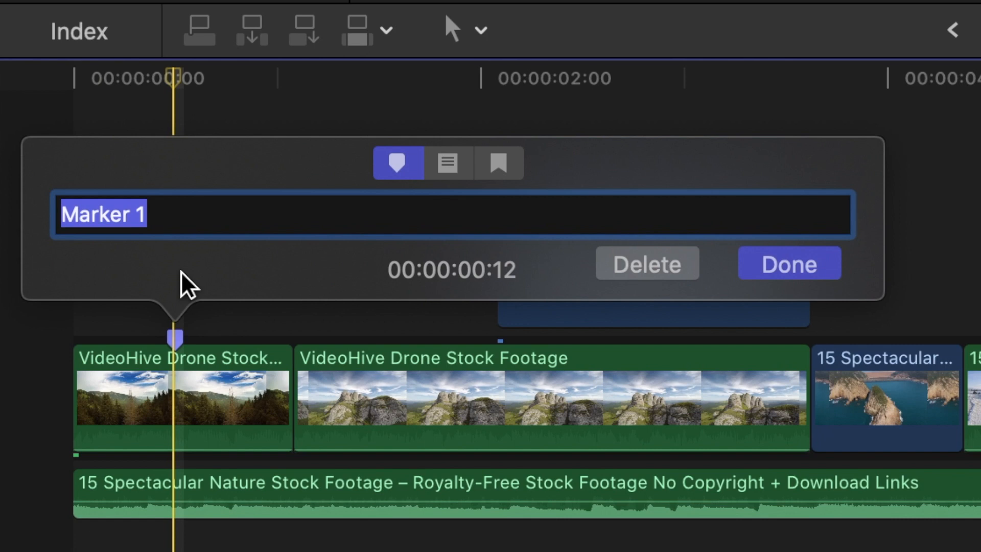
left_click(777, 263)
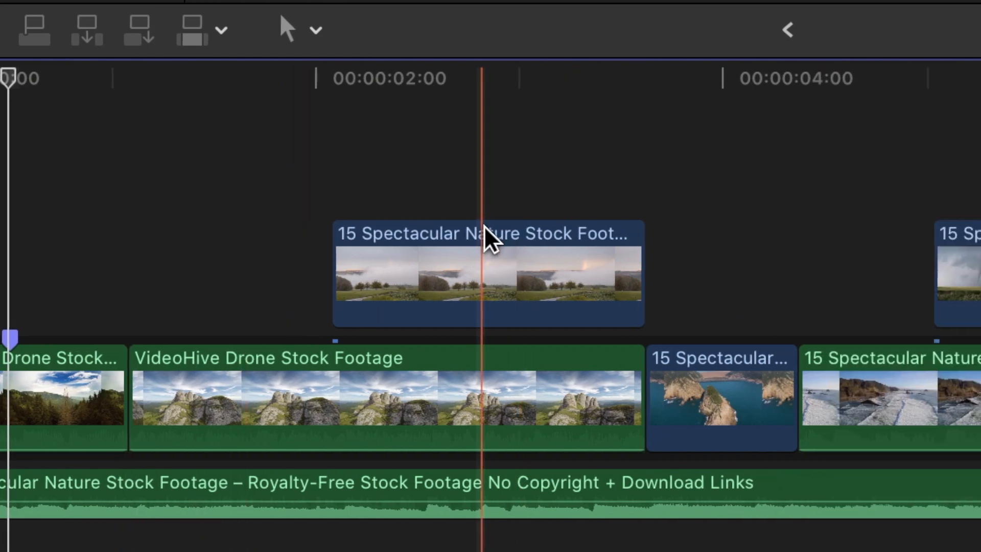
Add a to-do marker named "Replace this video" at 00:00:02:19 on the connected misty landscape clip
key("m")
key("m")
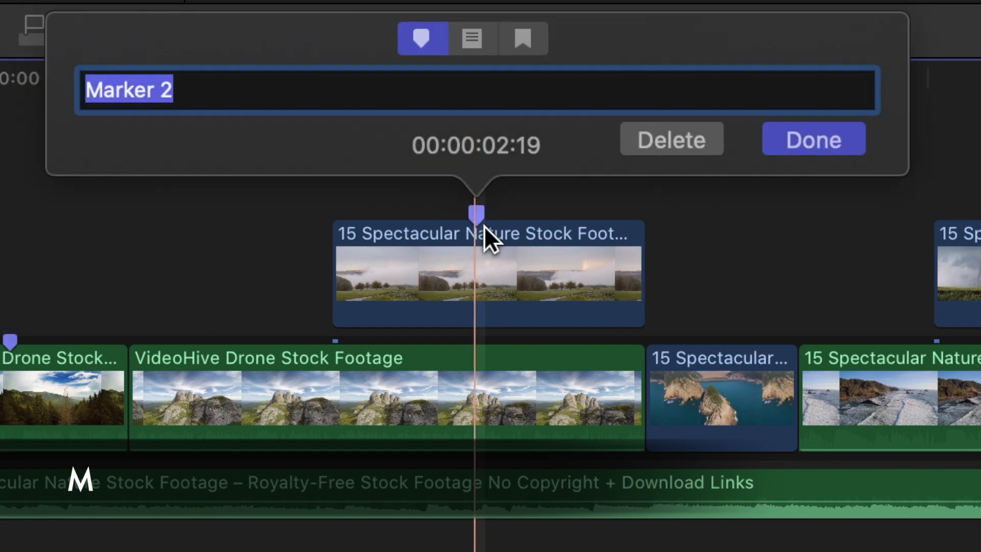
left_click(483, 40)
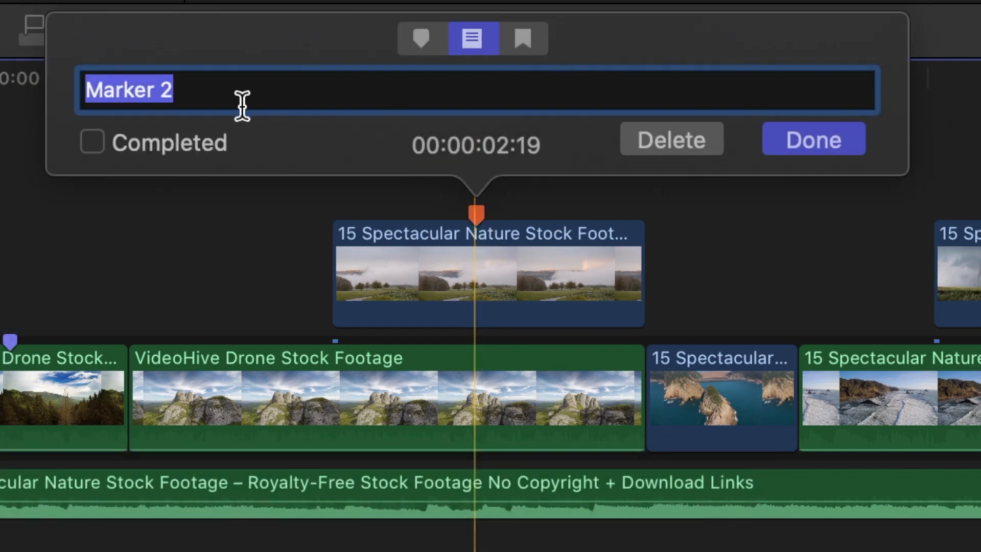
mouse_move(228, 101)
left_mouse_down()
mouse_move(225, 92)
mouse_move(77, 100)
left_mouse_up()
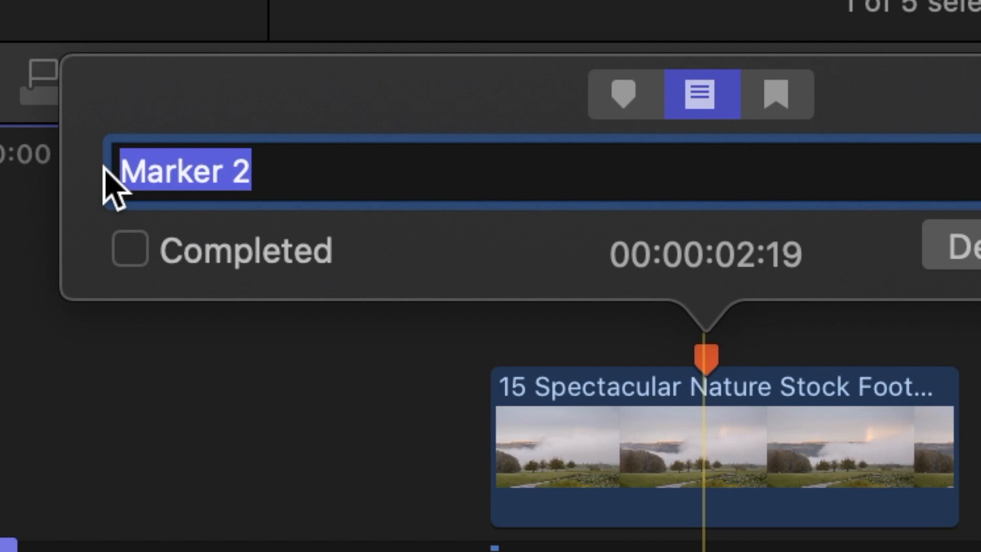
type("Replace thi")
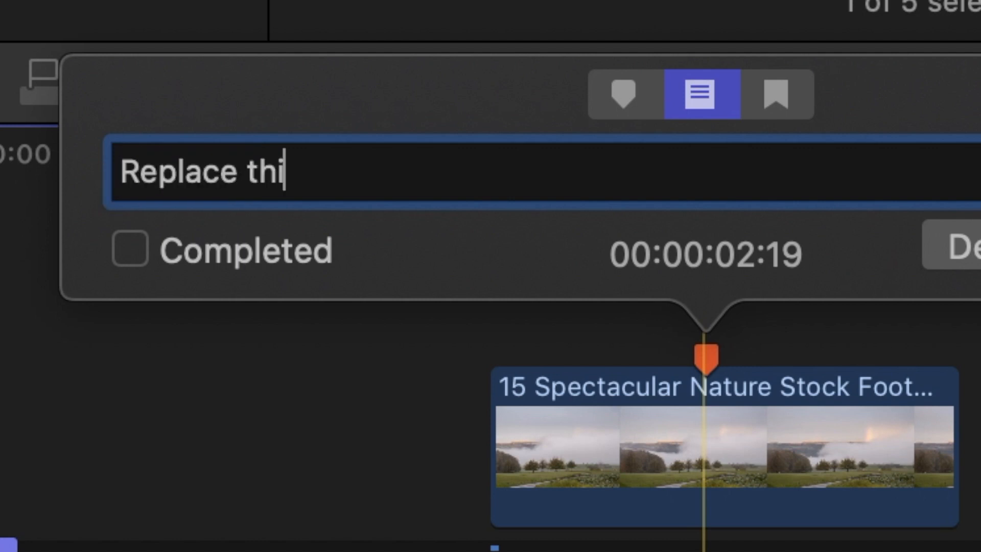
type("s video")
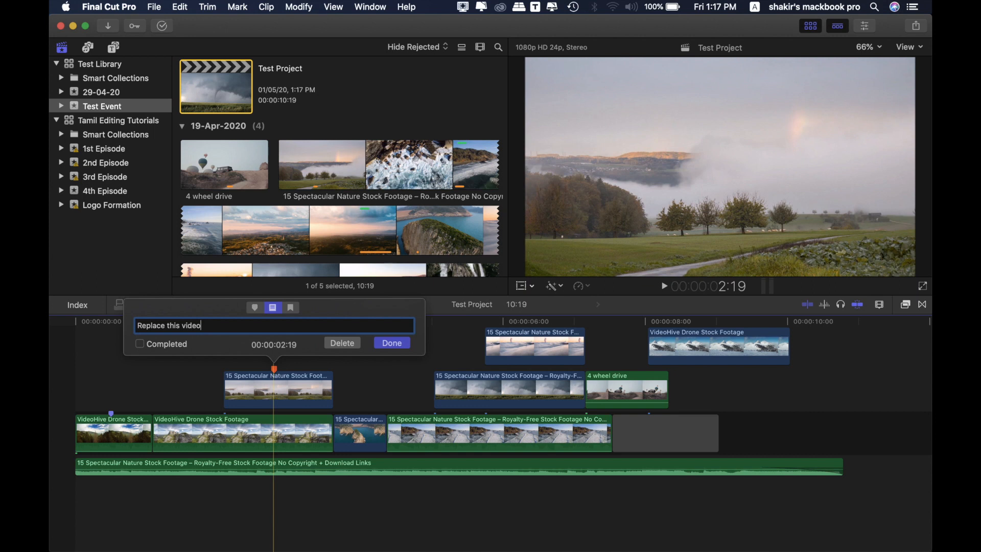
key("Return")
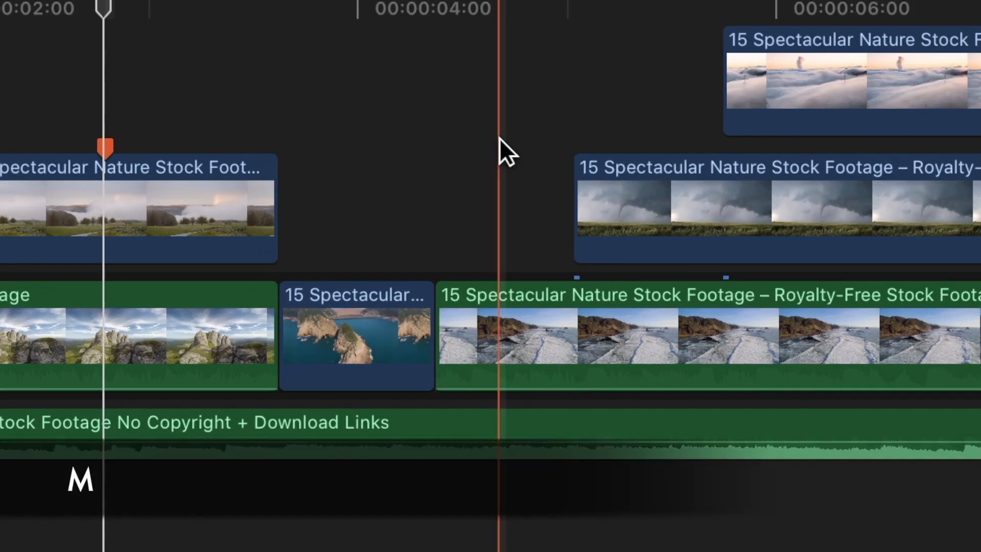
Add a chapter marker at 00:00:04:16 on the rocky coast clip and clear its default name
key("m")
key("m")
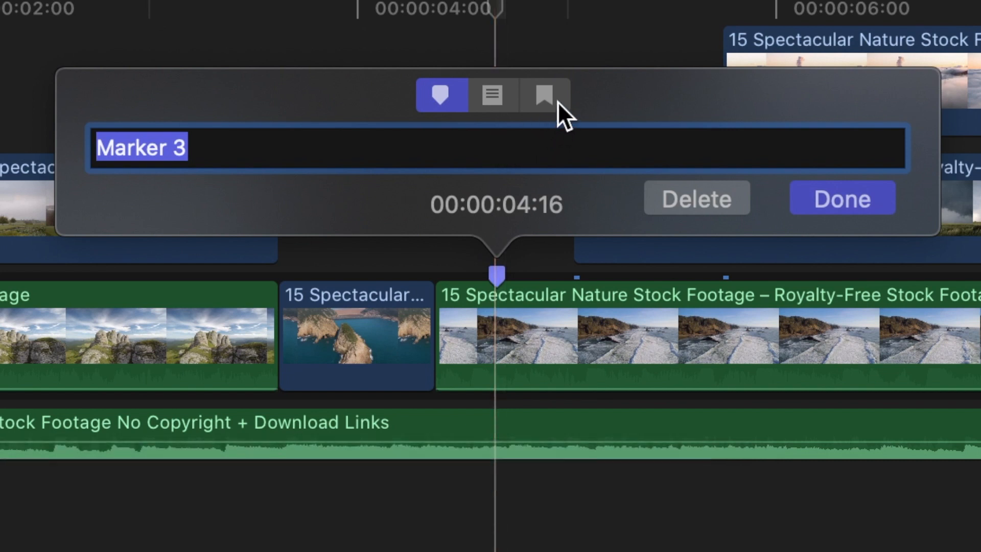
left_click(557, 102)
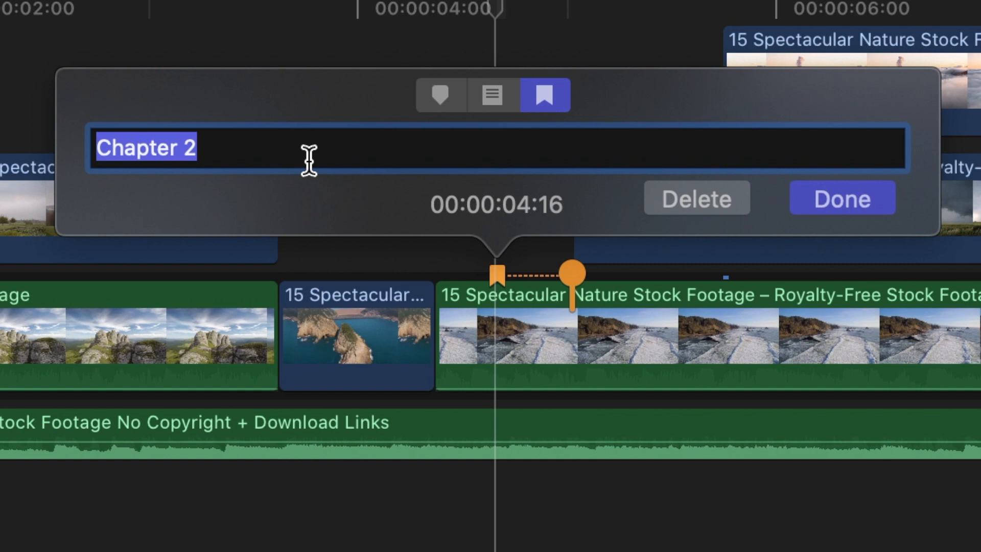
key("BackSpace")
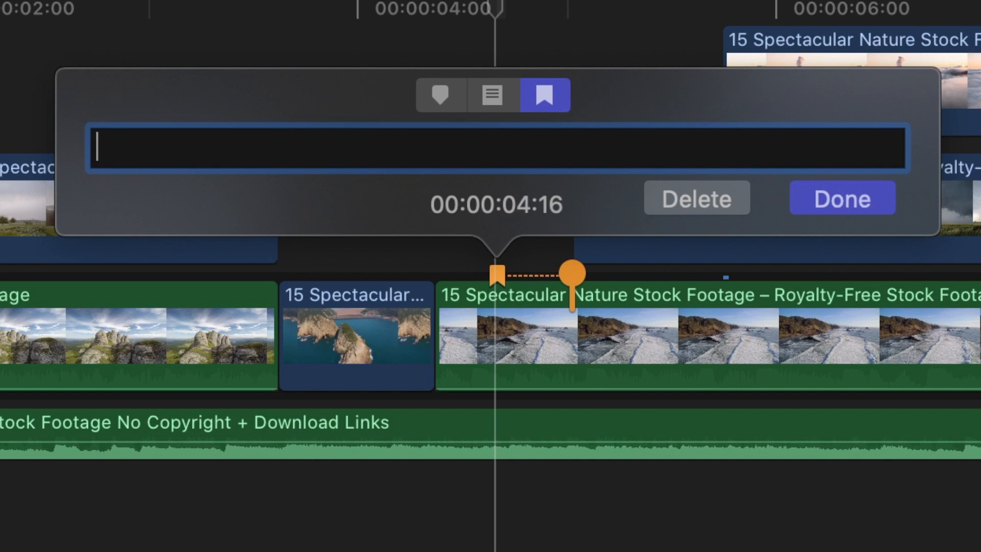
type("ok shot")
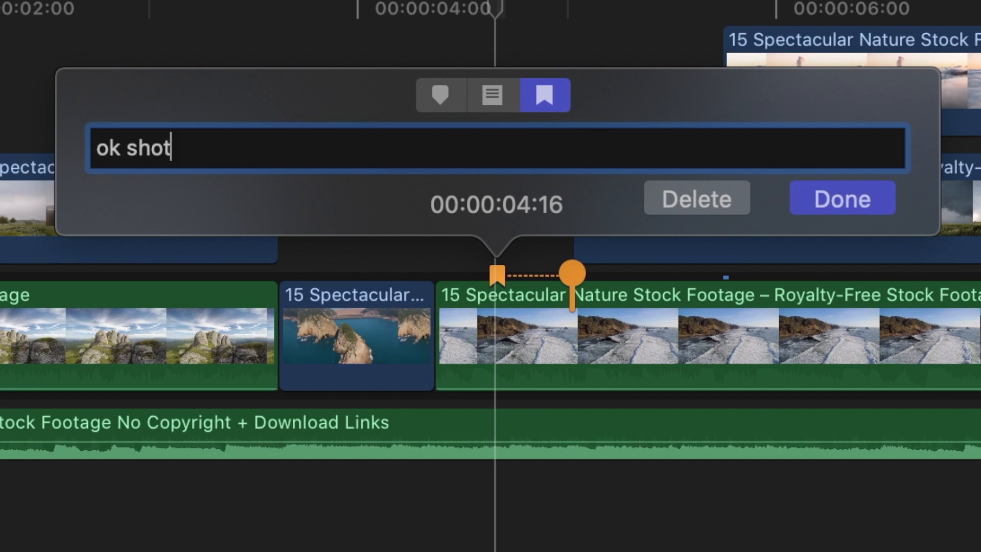
key("BackSpace")
key("super+BackSpace")
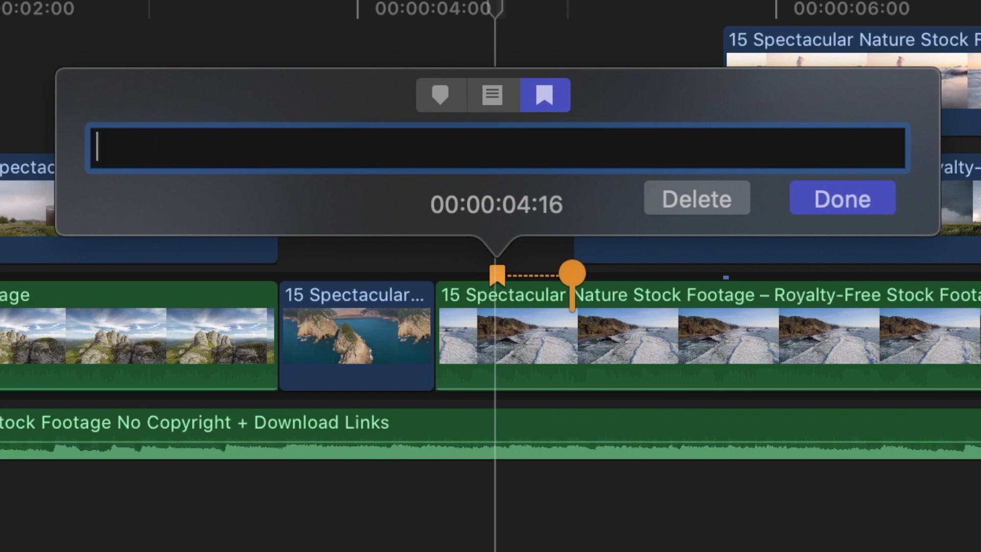
Name the chapter marker at 00:00:04:16 on the rocky coast clip "wanna see through it"
type("wanna see thoru")
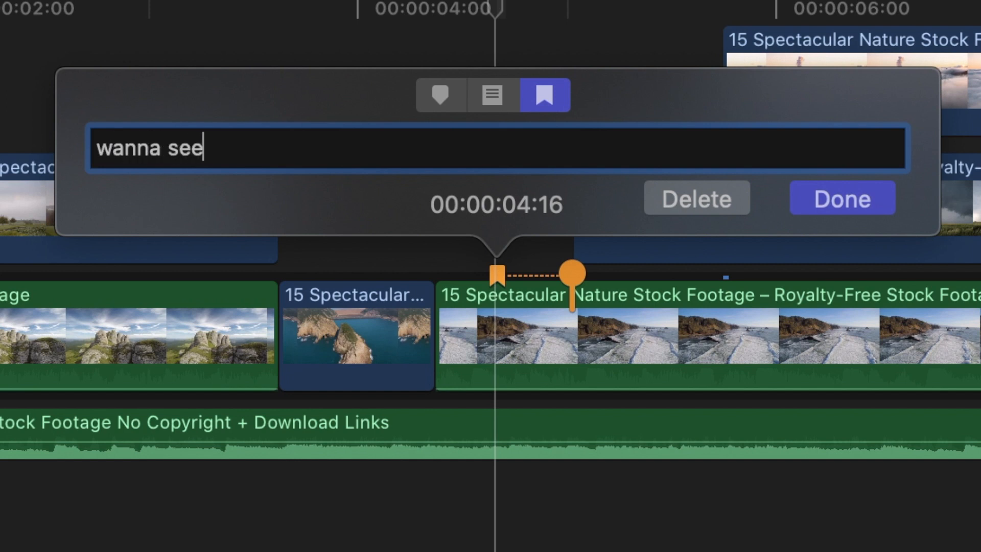
key("BackSpace")
key("BackSpace")
key("BackSpace")
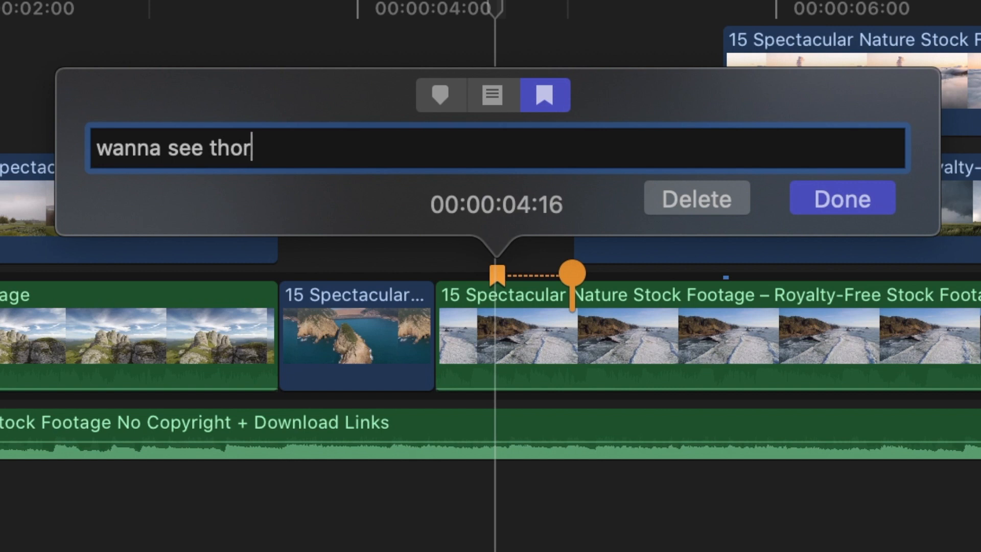
type("rough it")
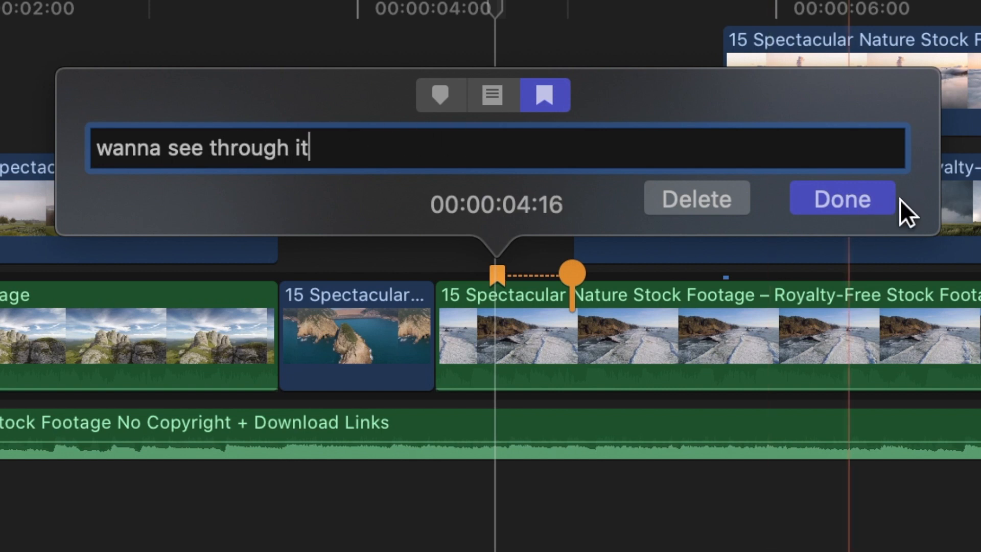
left_click(868, 198)
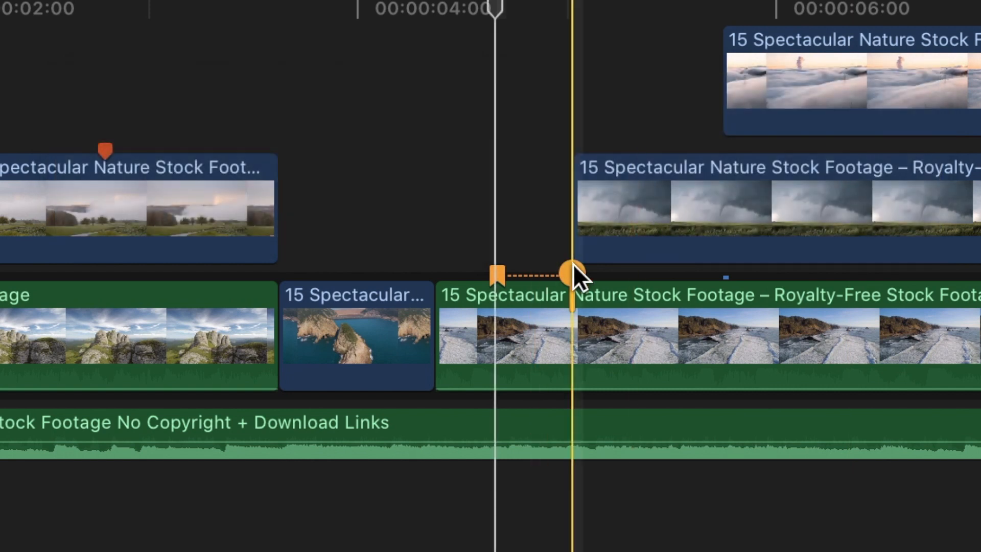
mouse_move(572, 273)
left_mouse_down()
mouse_move(639, 271)
mouse_move(547, 270)
mouse_move(572, 274)
left_mouse_up()
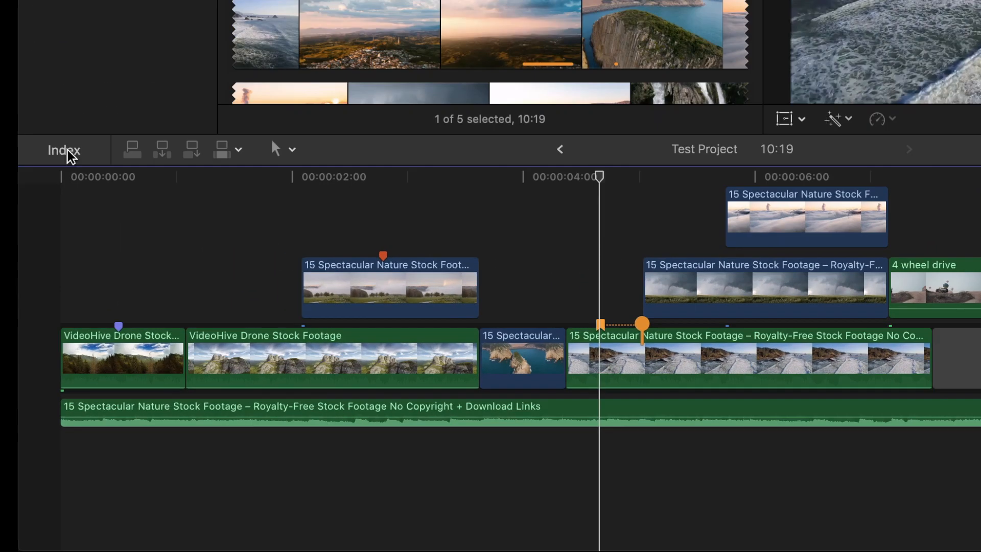
Open the tags list in the timeline index and jump to the standard marker at 00:00:00:12
left_click(77, 305)
left_click(100, 123)
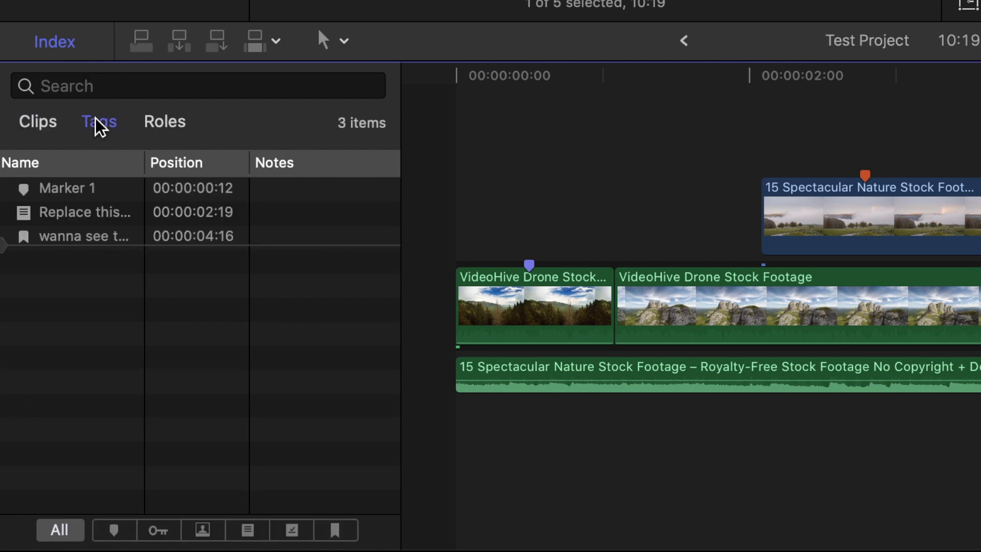
left_click(68, 197)
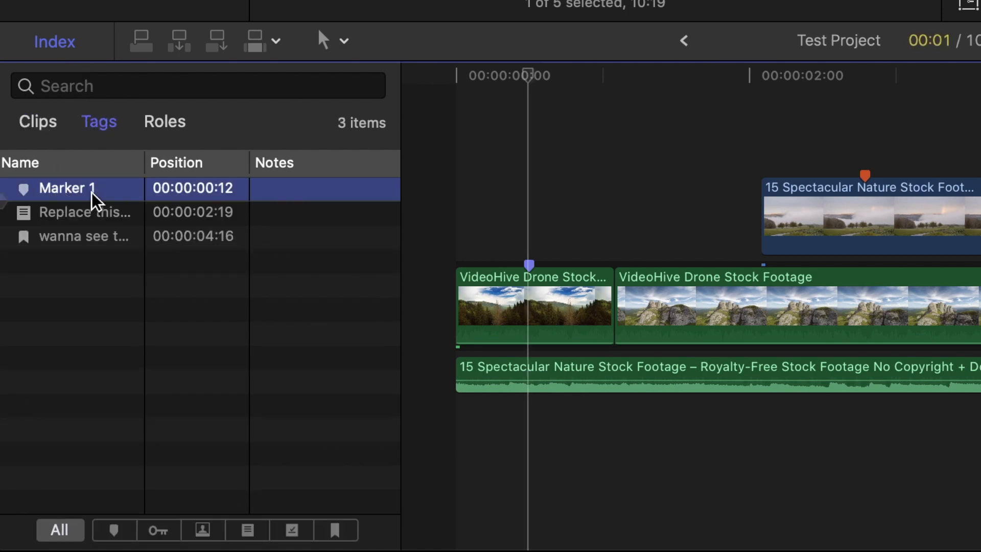
Rename the standard marker on the first drone clip "Mountains"
double_click(530, 263)
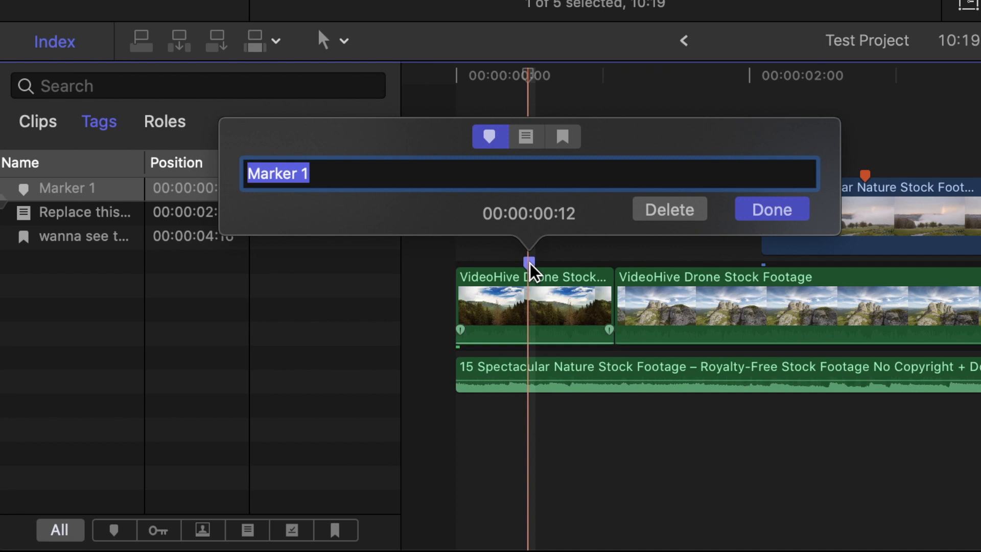
type("Mound")
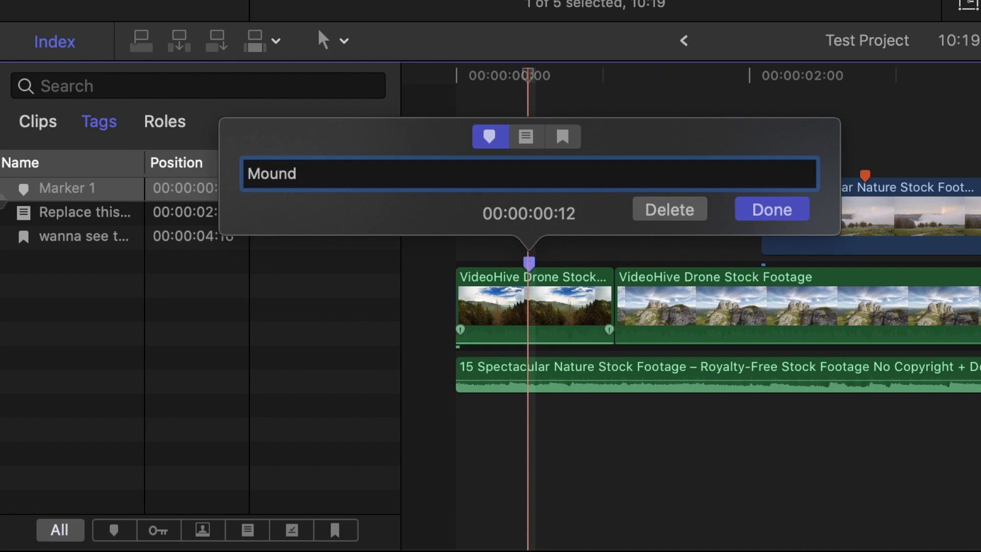
key("BackSpace")
type("tains")
key("Return")
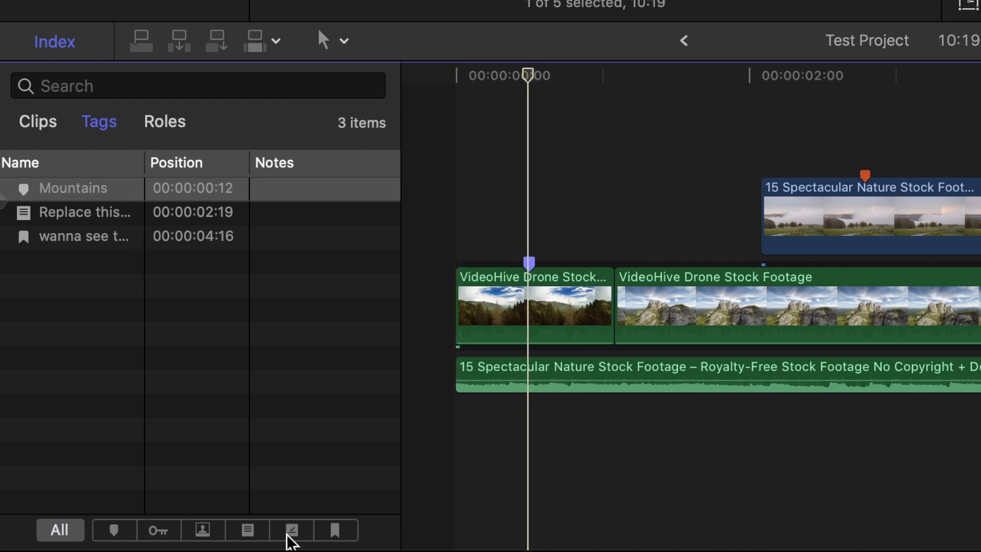
Filter the tags list by incomplete to-do items, by completed to-do items, and back by incomplete ones
left_click(258, 531)
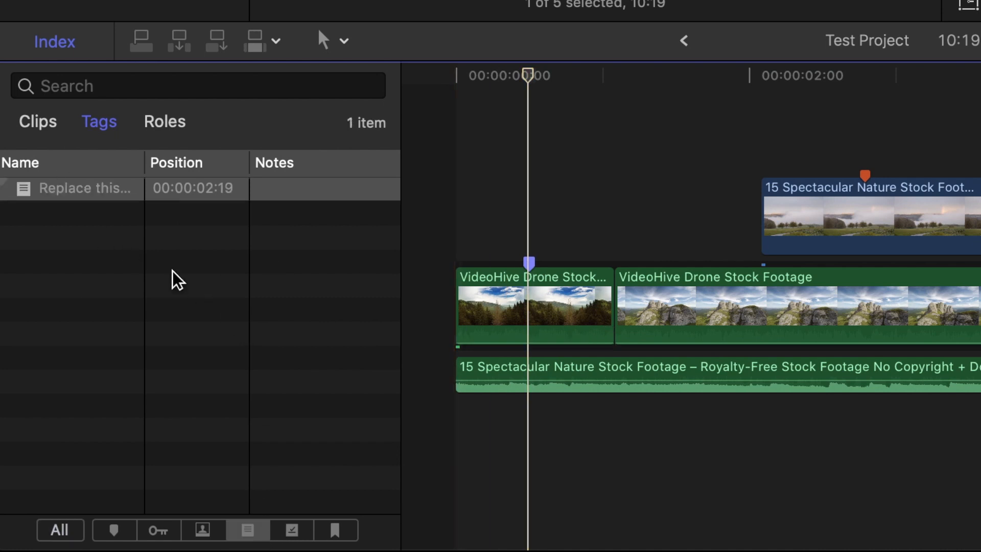
left_click(240, 532)
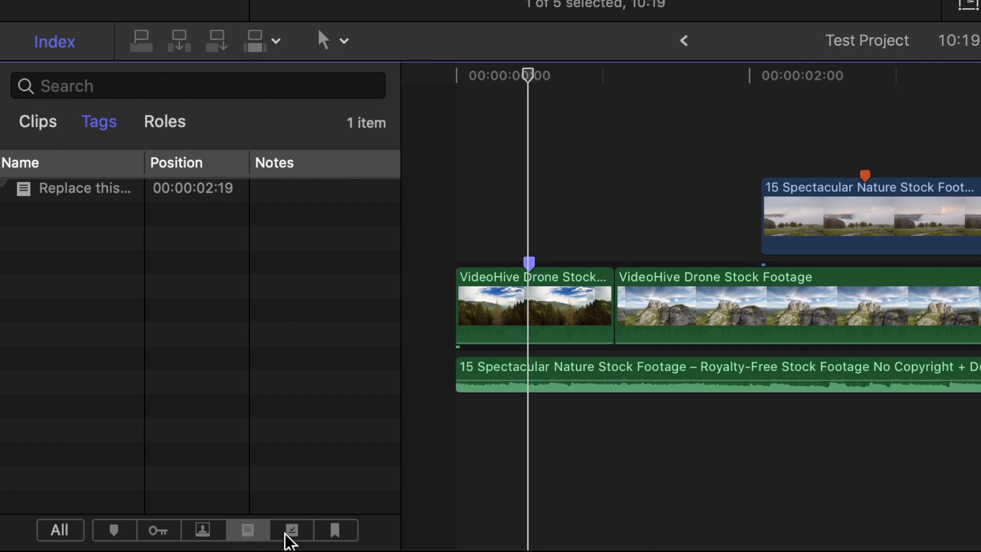
left_click(294, 531)
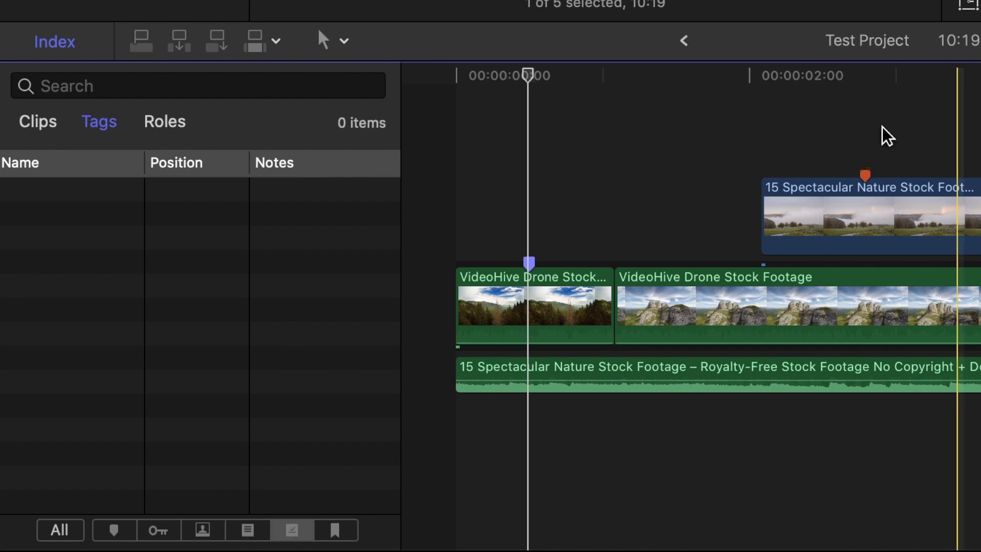
left_click(251, 532)
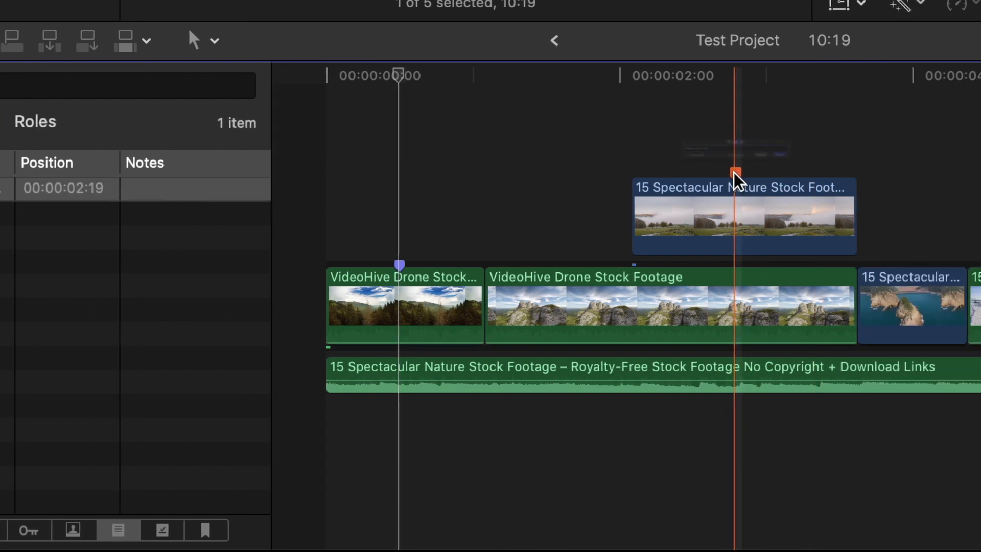
Mark the "Replace this video" to-do marker as completed and filter the tags list by completed to-do items
double_click(864, 175)
left_click(192, 124)
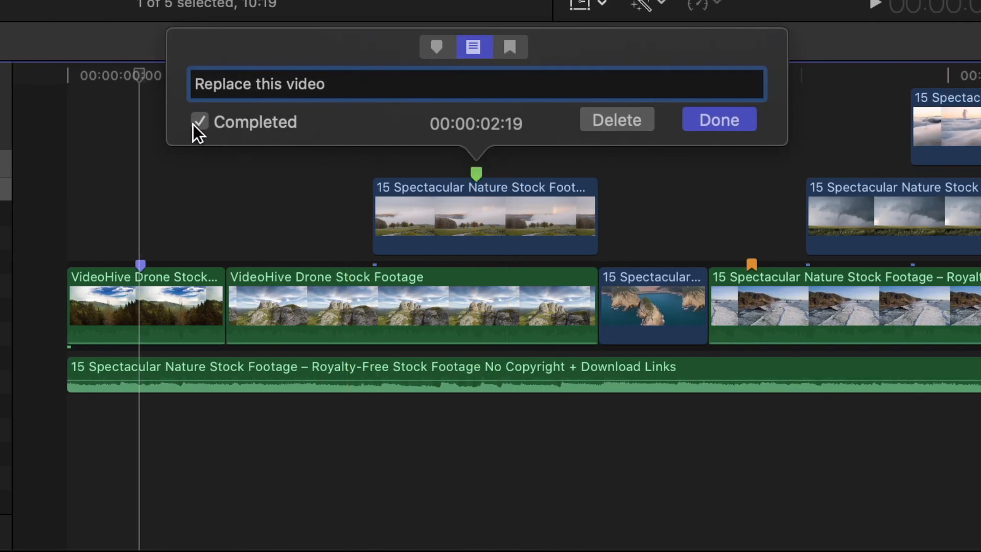
left_click(700, 116)
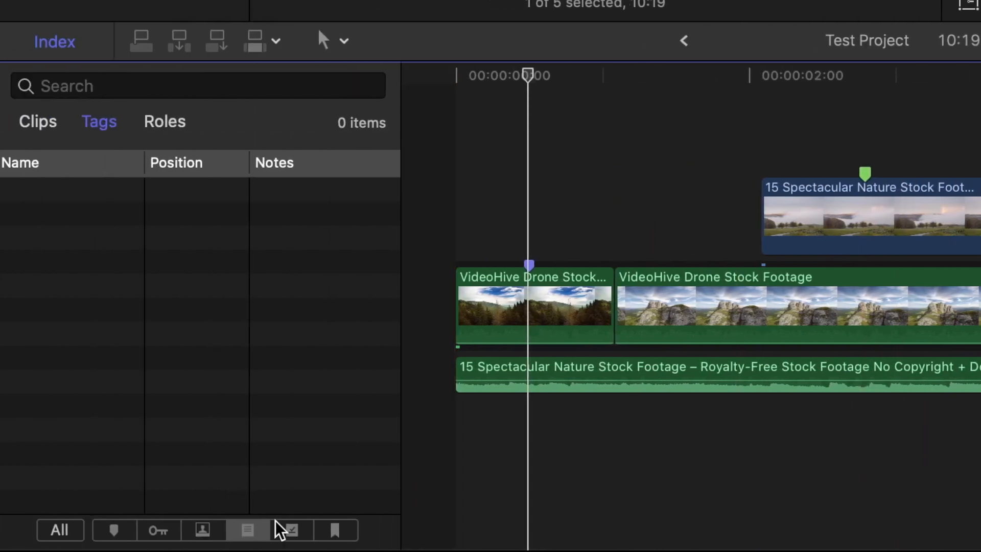
left_click(273, 534)
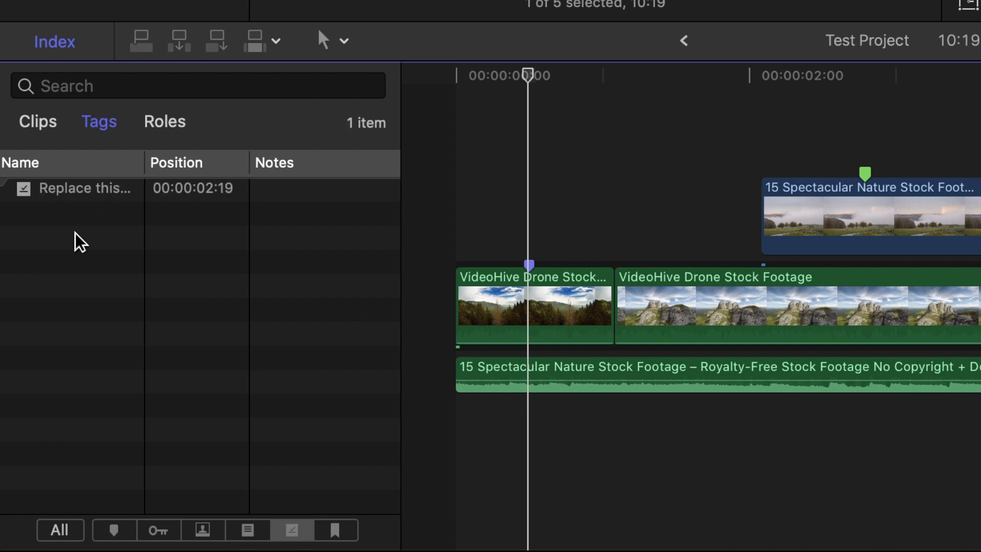
Filter the tags list by chapter markers, jump to the listed chapter marker, and view its details
left_click(335, 531)
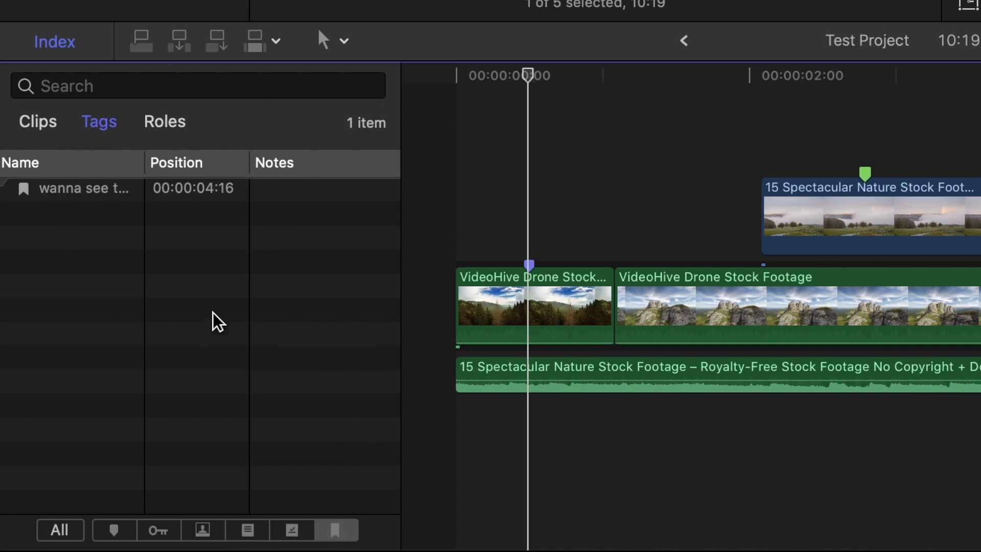
left_click(134, 196)
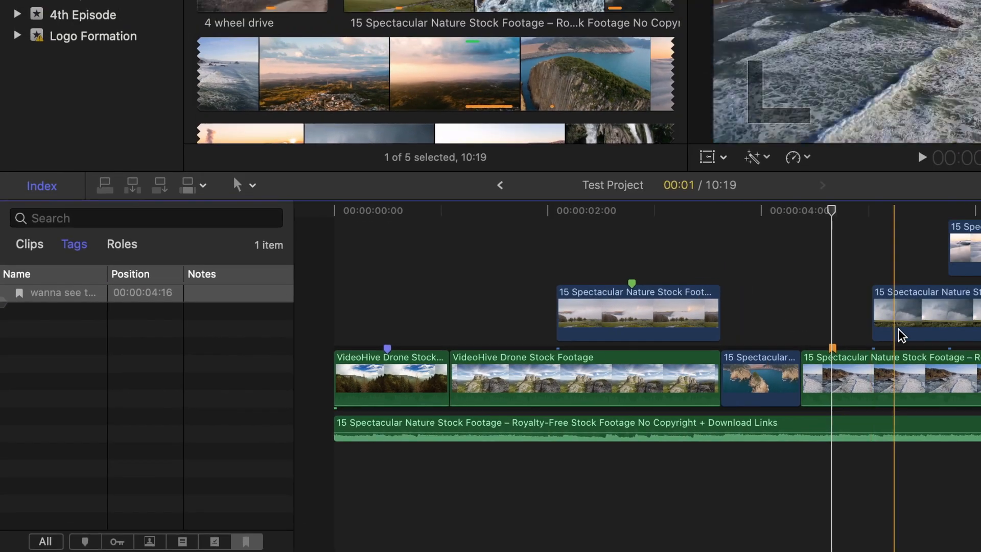
left_click(950, 315)
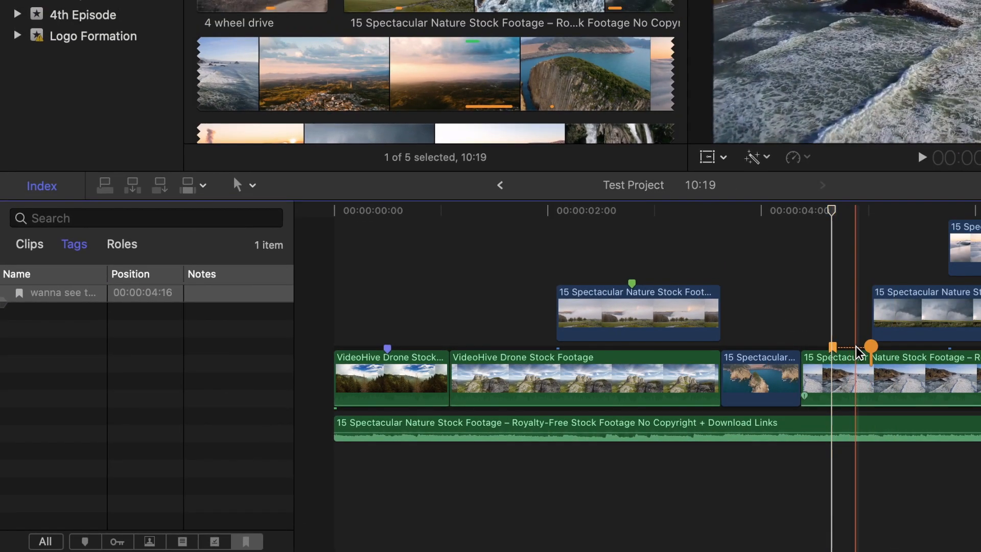
double_click(834, 351)
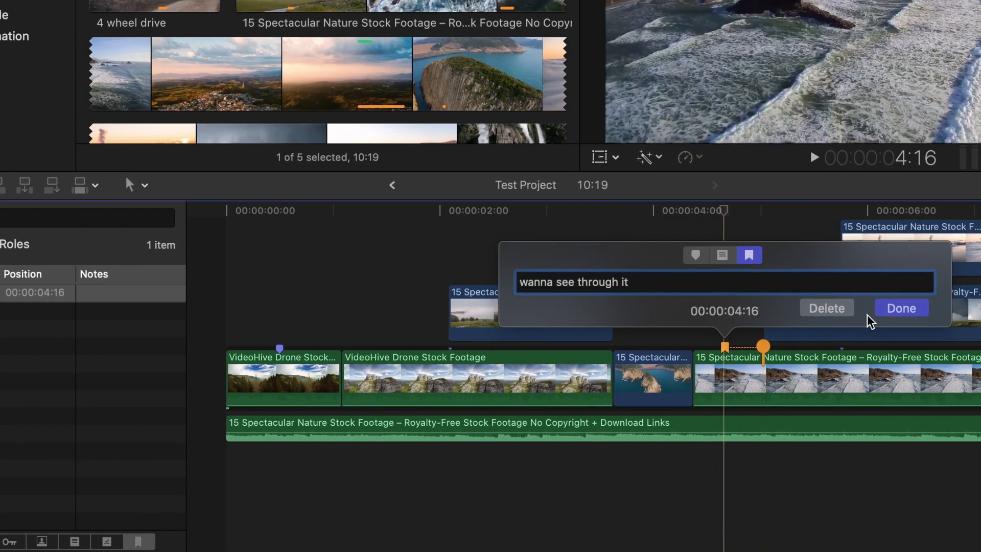
left_click(914, 308)
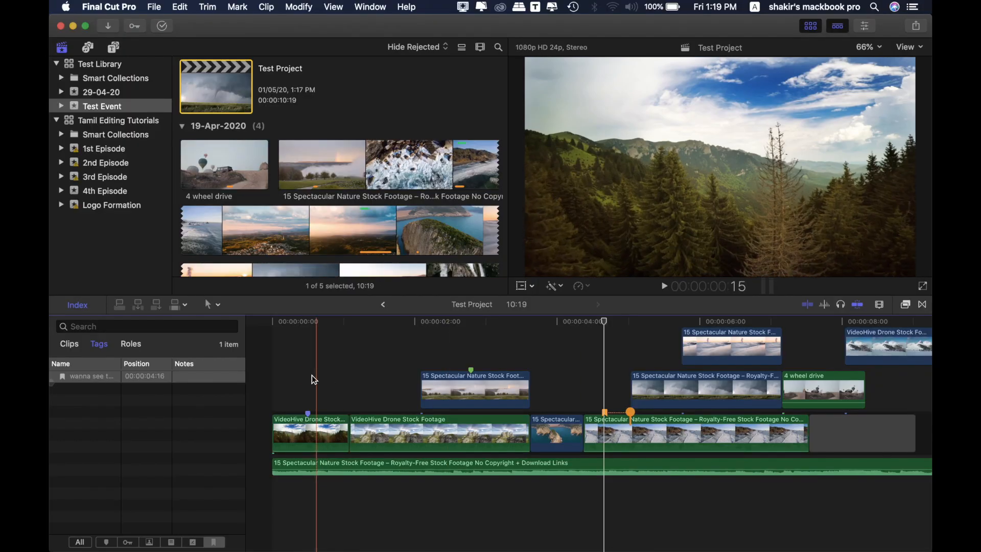
Filter the tags list by standard markers and return it to showing all tags
left_click(269, 367)
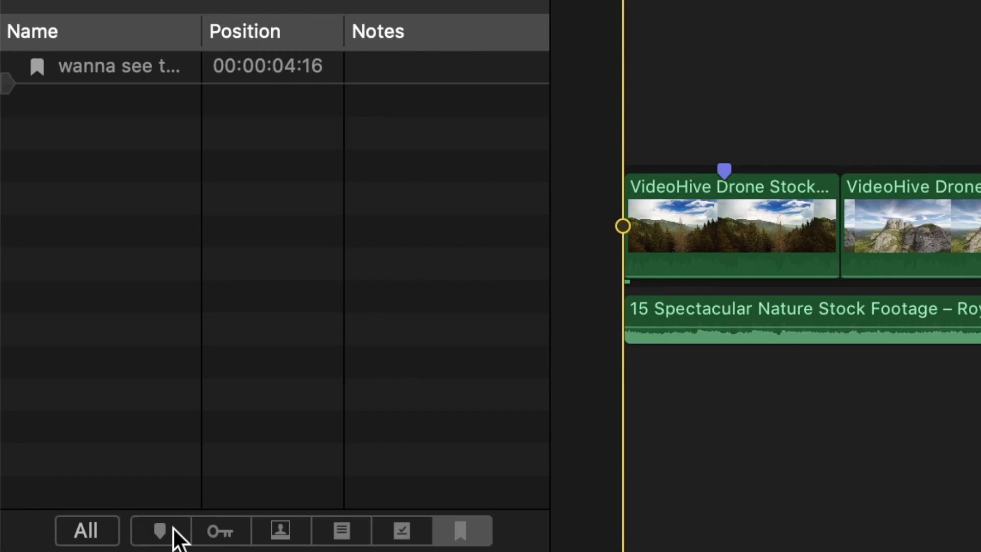
left_click(110, 540)
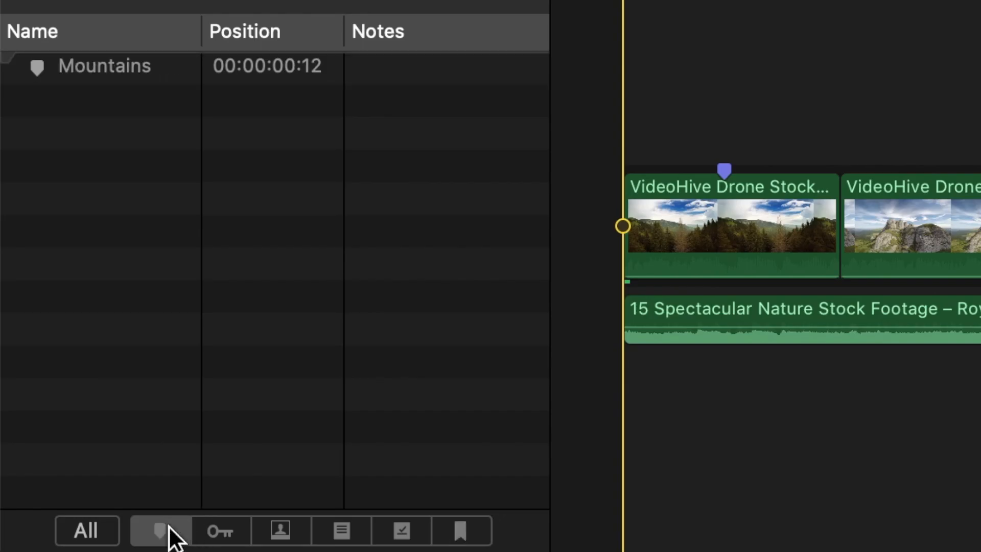
left_click(87, 533)
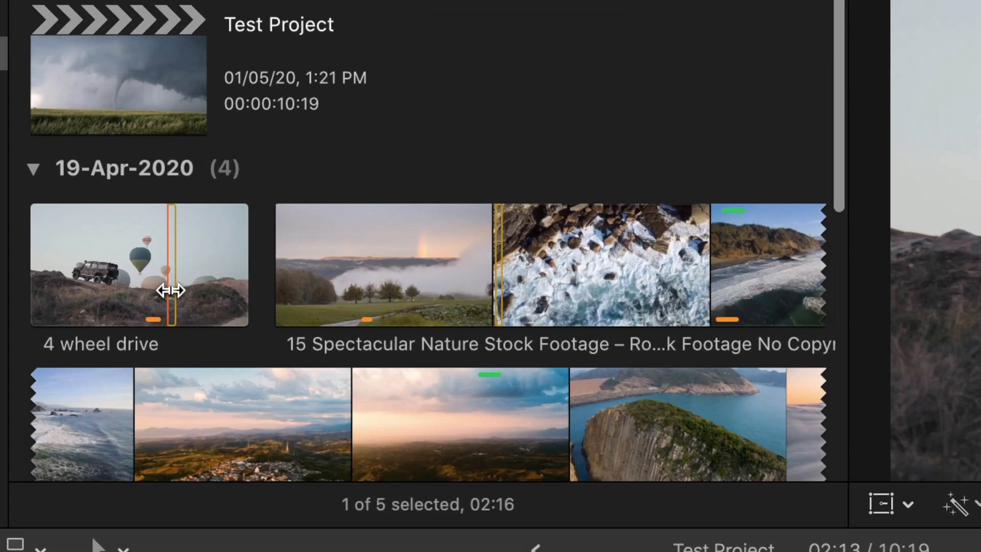
Assign the keyword "4 wheel drive" to a 15-frame range of the 4 wheel drive clip in the browser
left_click_drag(236, 200, 237, 200)
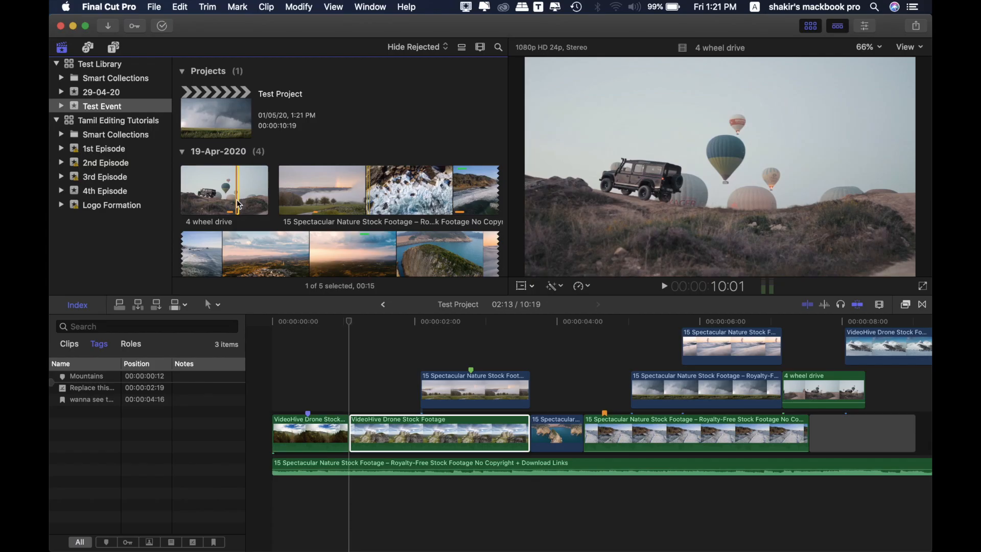
key("super+k")
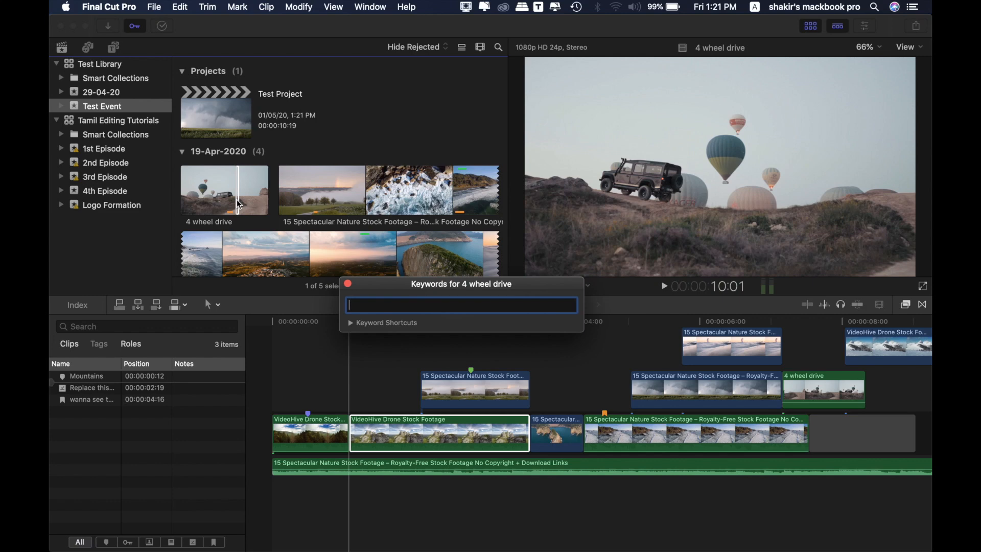
type("4 wheel d")
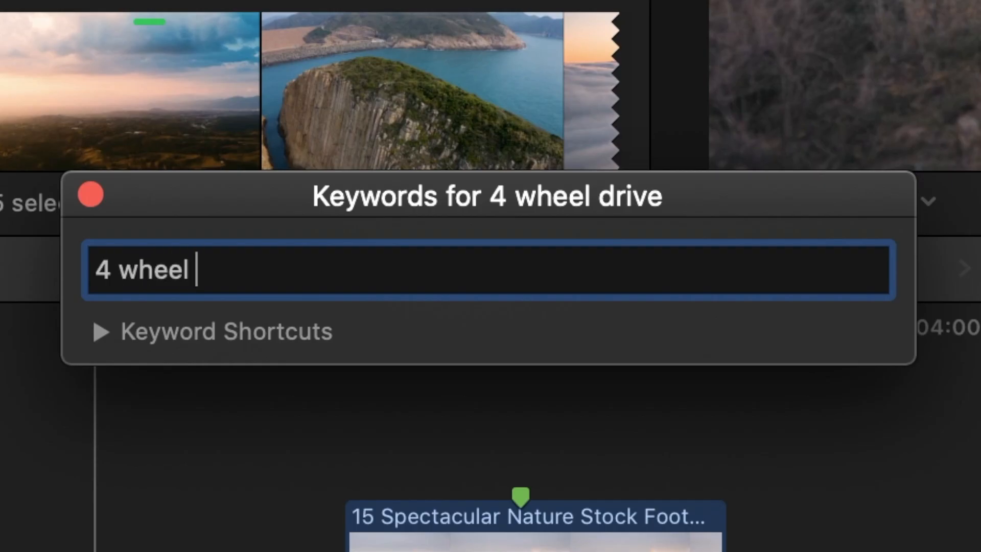
type("rive")
key("Return")
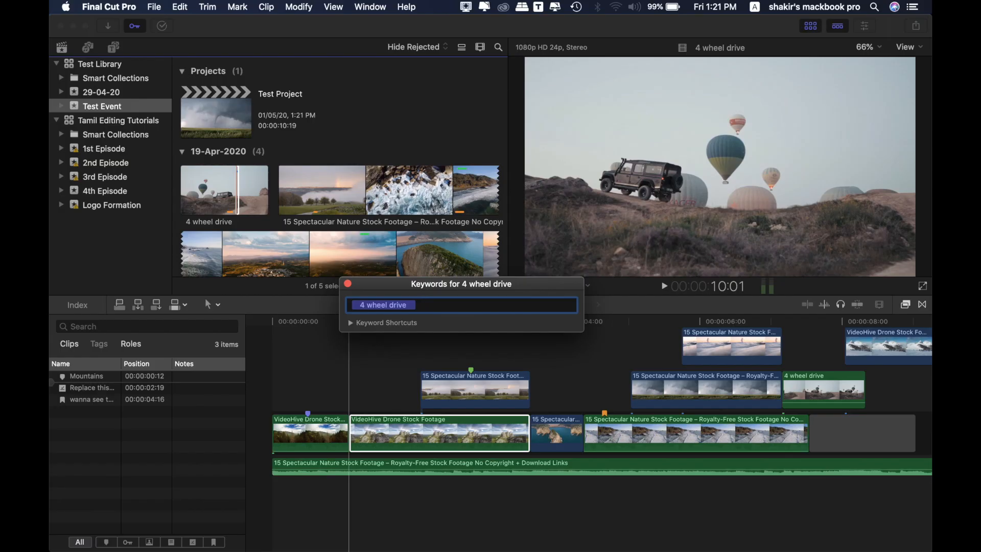
key("super+k")
Connect the keyworded 4 wheel drive range above the rocky coast clip at 00:00:04:09
left_click(306, 375)
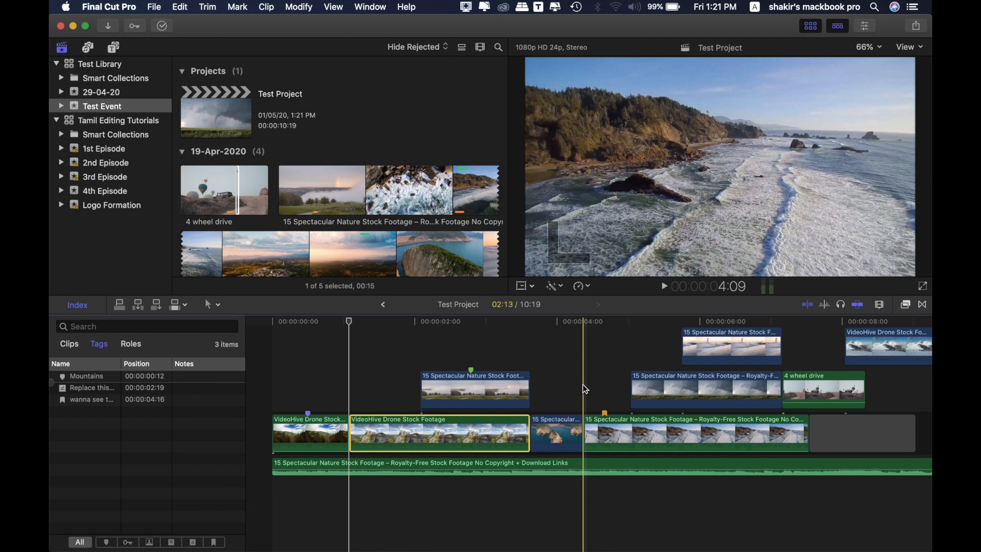
key("q")
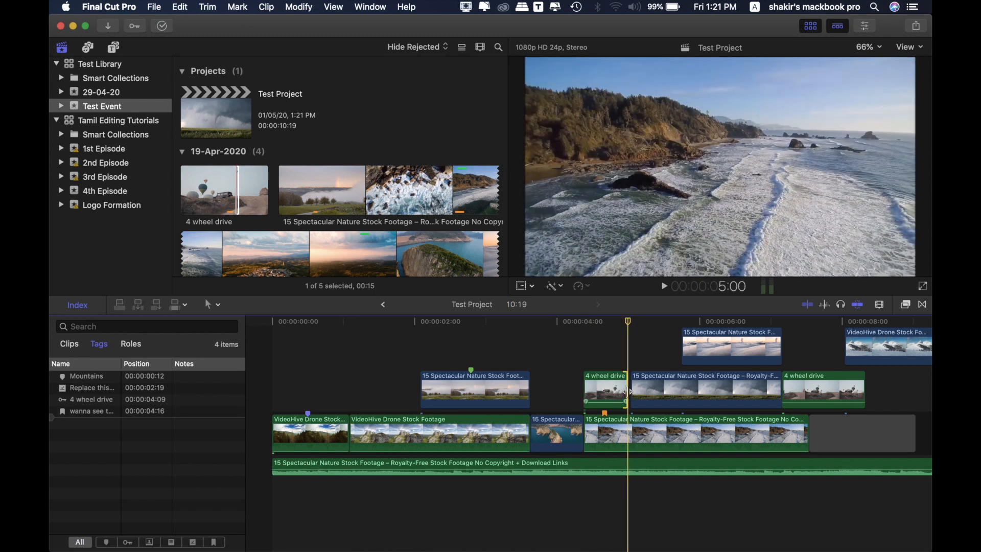
left_click(593, 359)
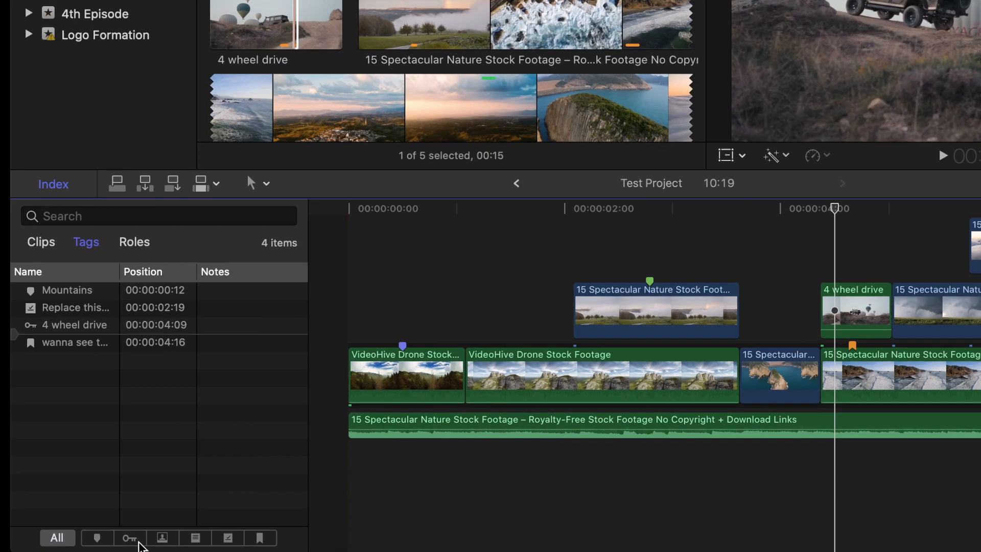
Filter the tags list by keywords and select the "4 wheel drive" entry to locate its clip in the timeline
left_click(128, 542)
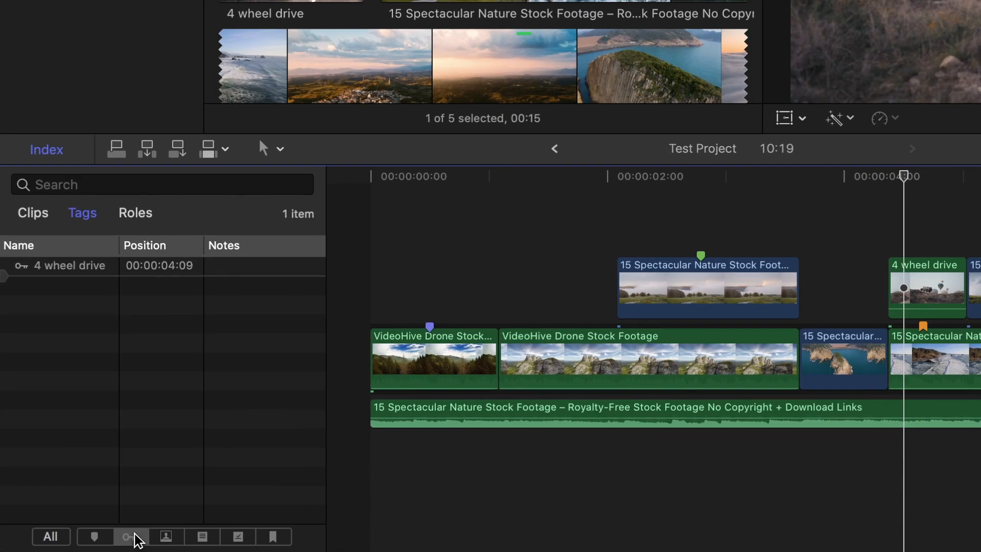
left_click(98, 272)
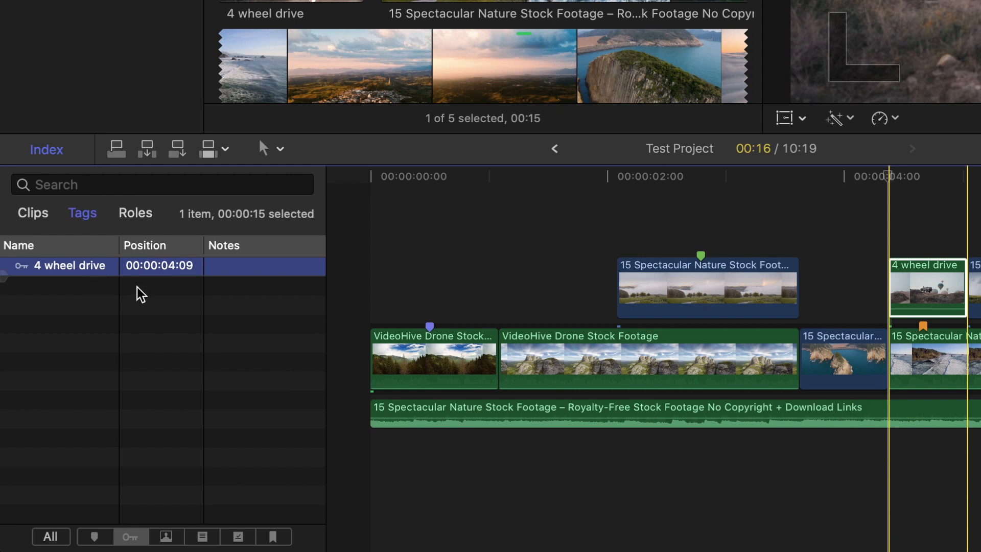
left_click(929, 282)
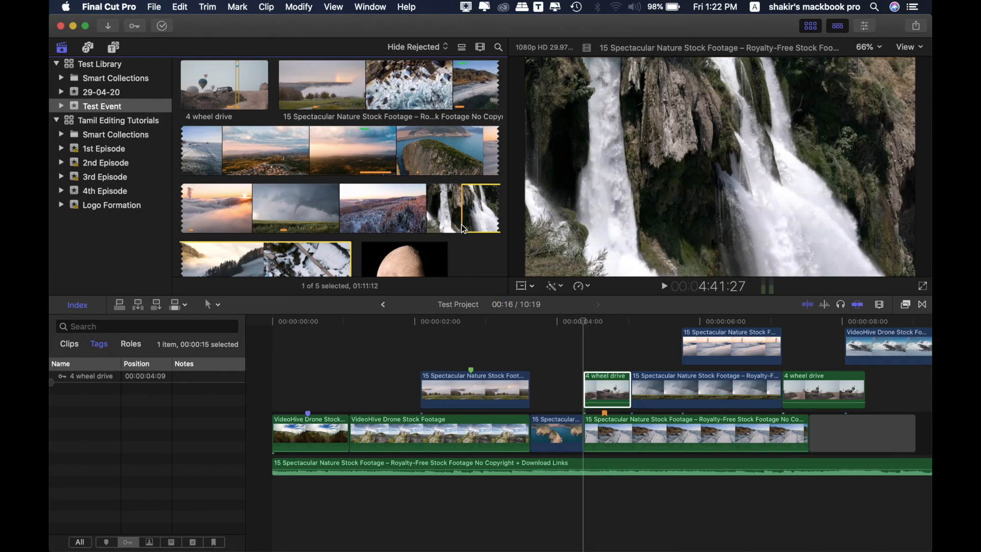
Assign the keyword "falls" to the waterfall range in the browser and connect that range to the timeline at 00:00:05:01
key("super+k")
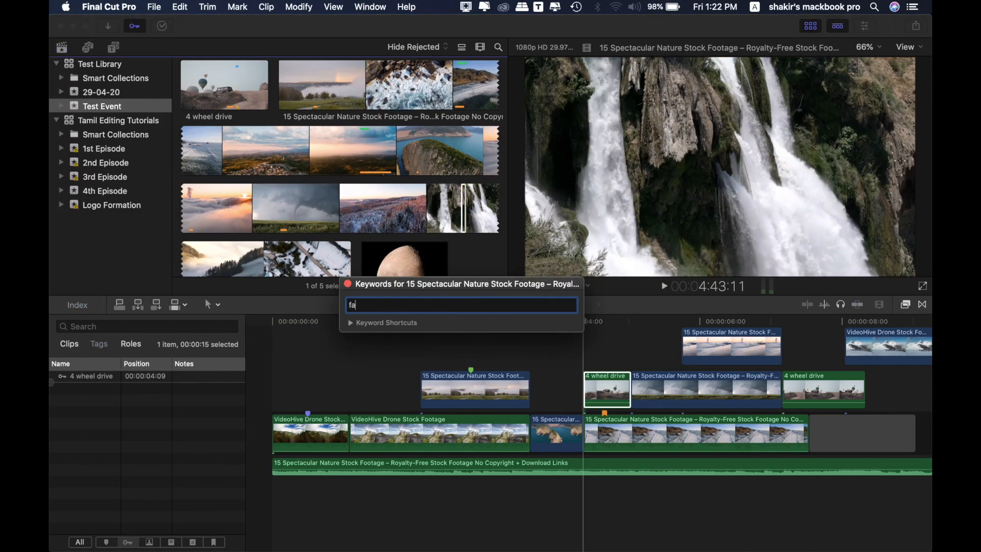
key("super+k")
key("q")
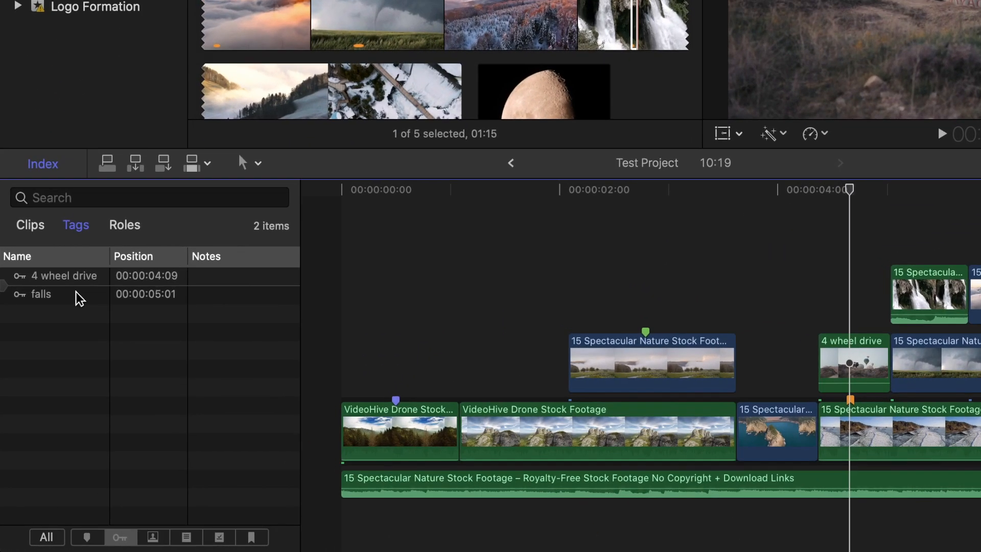
Select the "falls" keyword entry to locate its clip in the timeline, and return the tags list to showing all tags
left_click(100, 391)
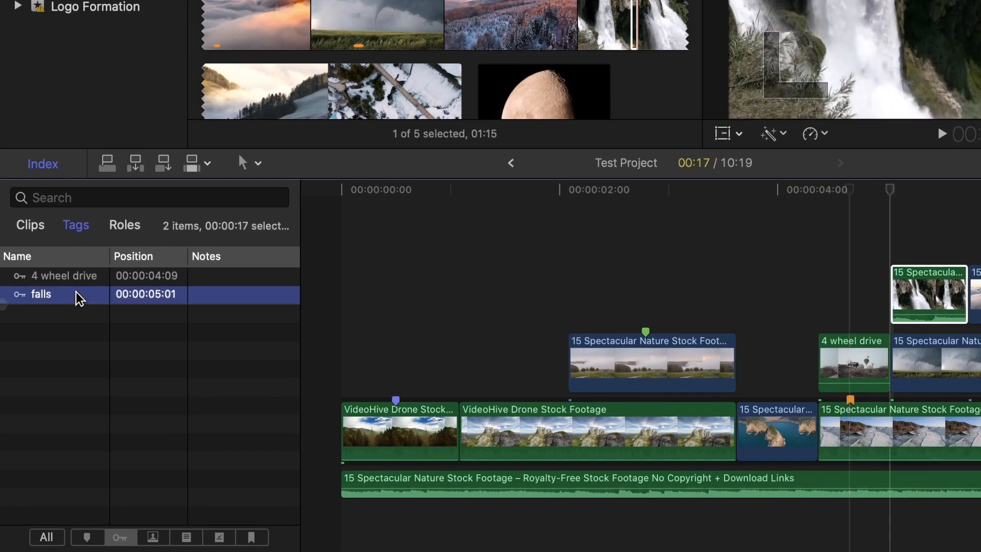
left_click(60, 538)
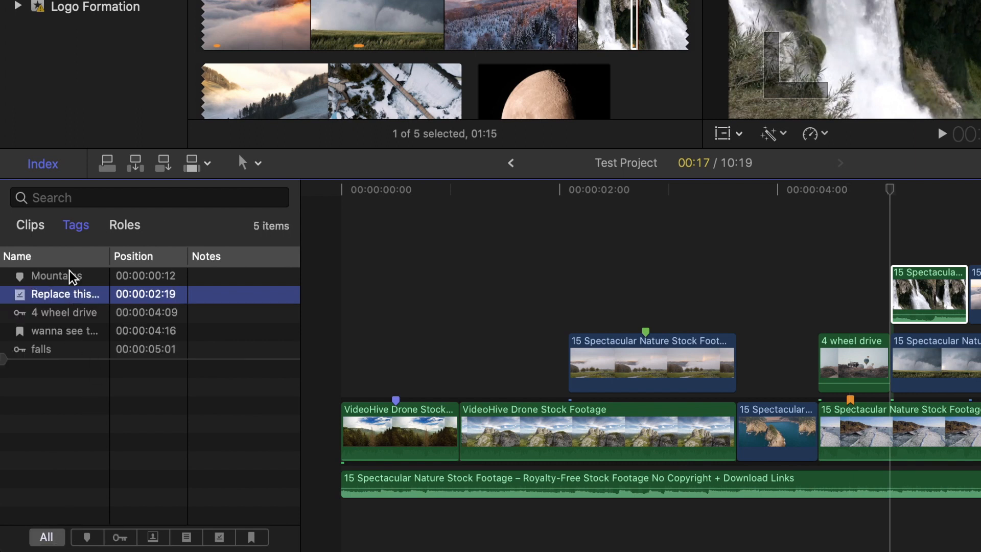
Select the "4 wheel drive" keyword, the chapter marker at 00:00:04:16 and the "falls" keyword in turn to locate each in the timeline
key("super+2")
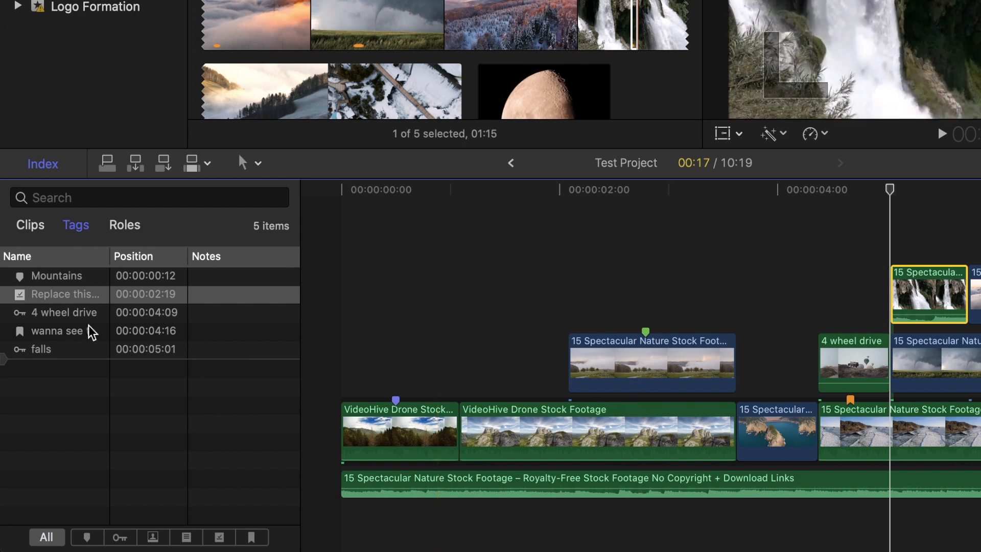
left_click(86, 314)
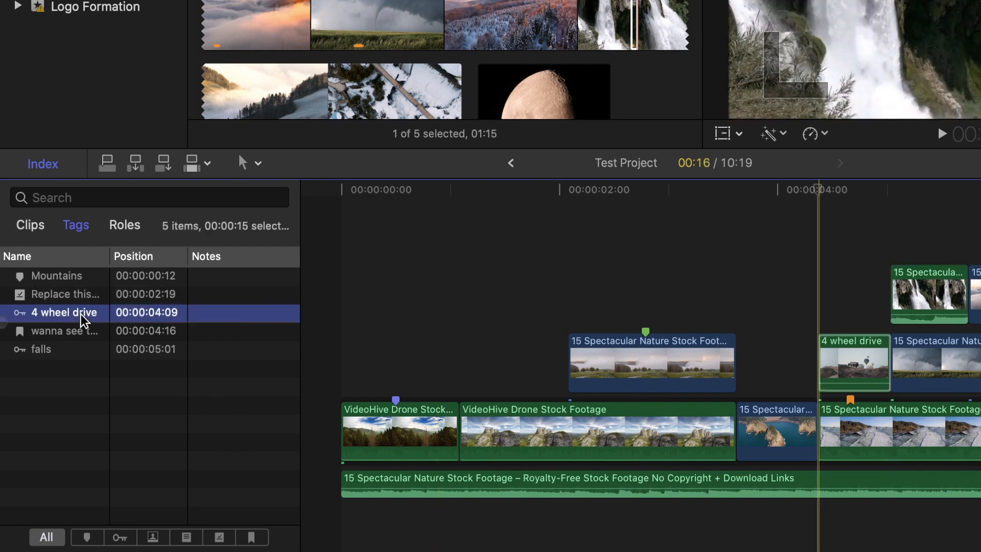
left_click(146, 331)
key("super+2")
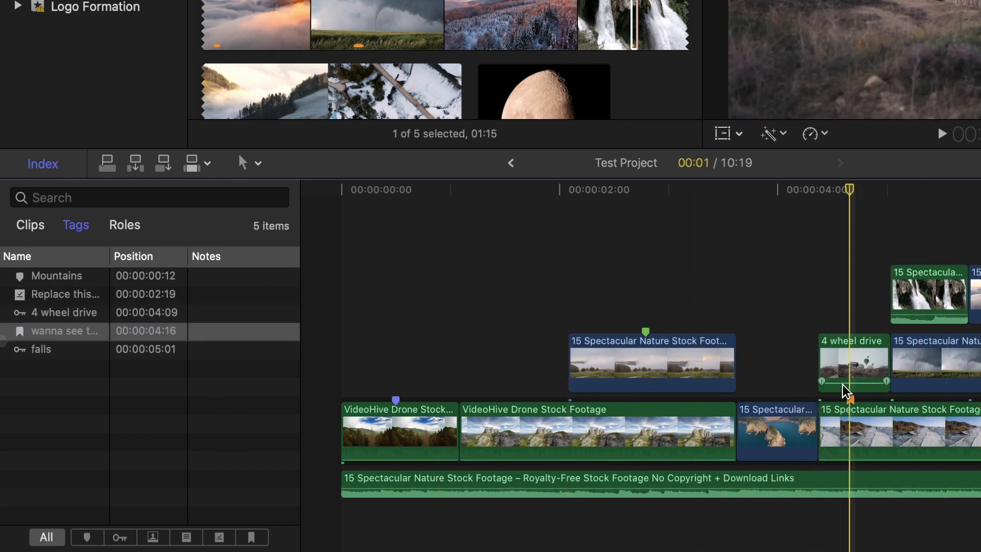
left_click(184, 350)
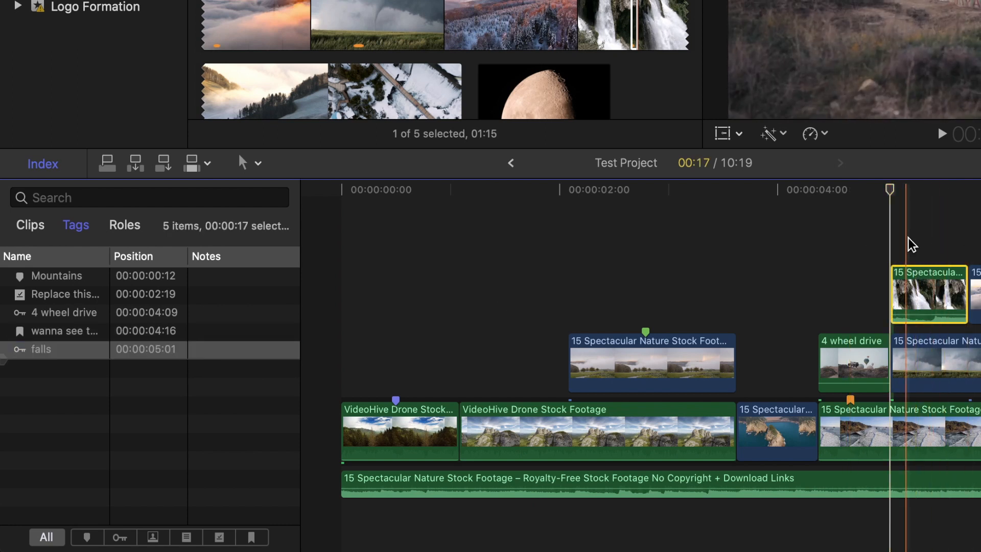
Delete the two keyworded clips, the waterfall and the 4 wheel drive clip above the rocky coast clip, from the timeline
key("super+minus")
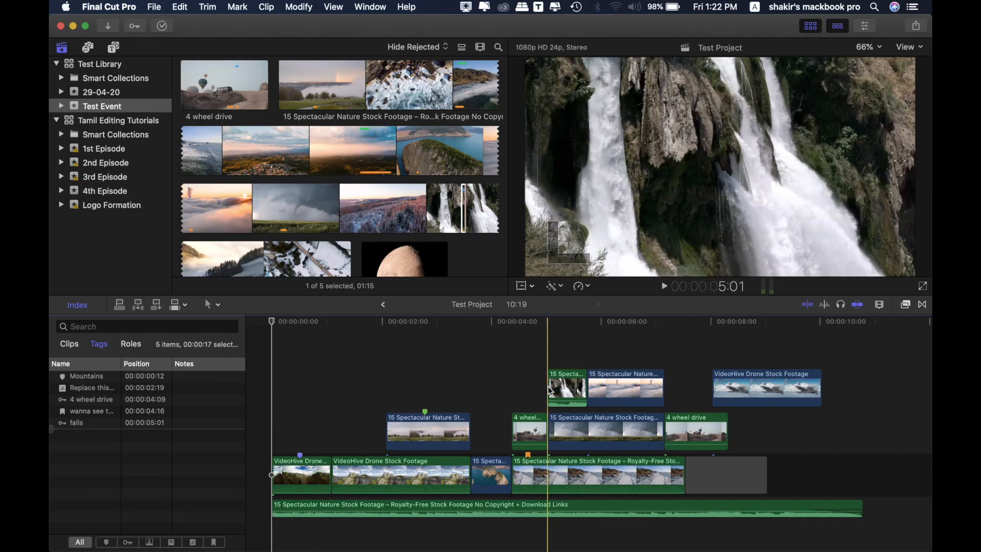
left_click(551, 391)
left_click(530, 438, "super")
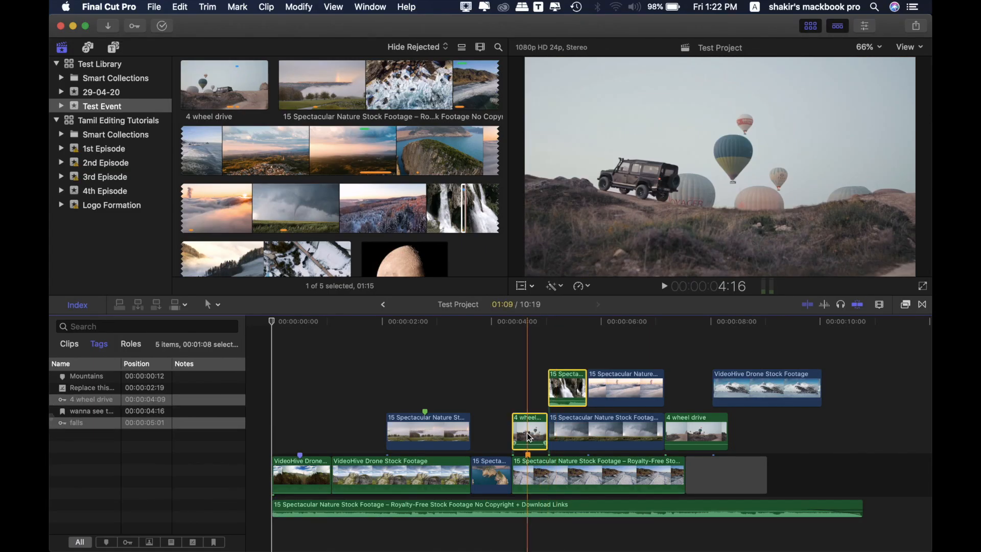
key("super+shift+a")
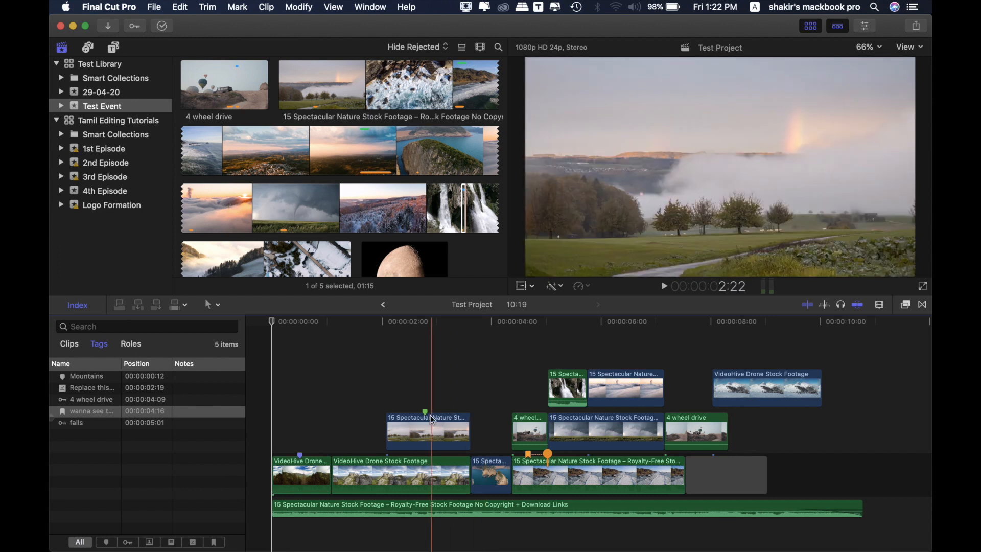
left_click(551, 388)
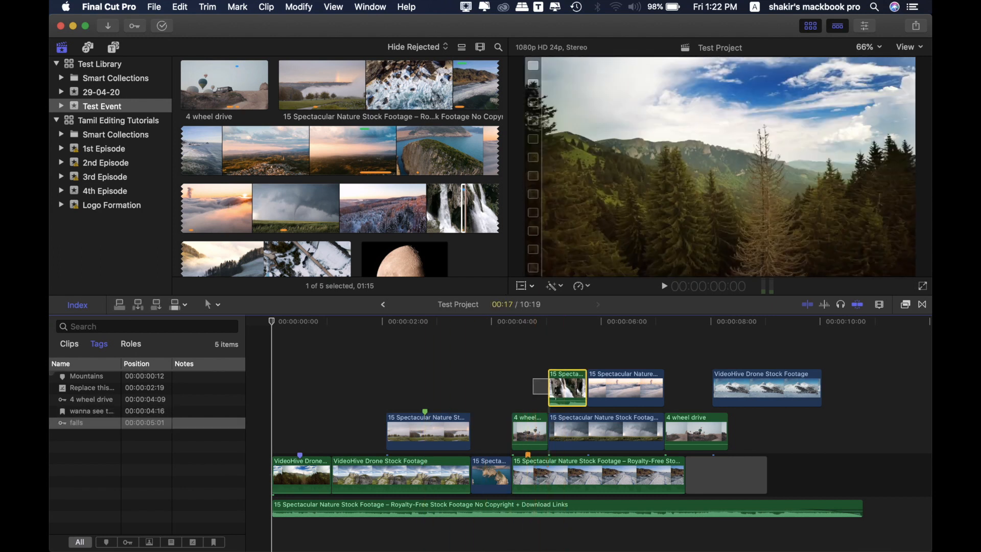
left_click(529, 432, "super")
key("Delete")
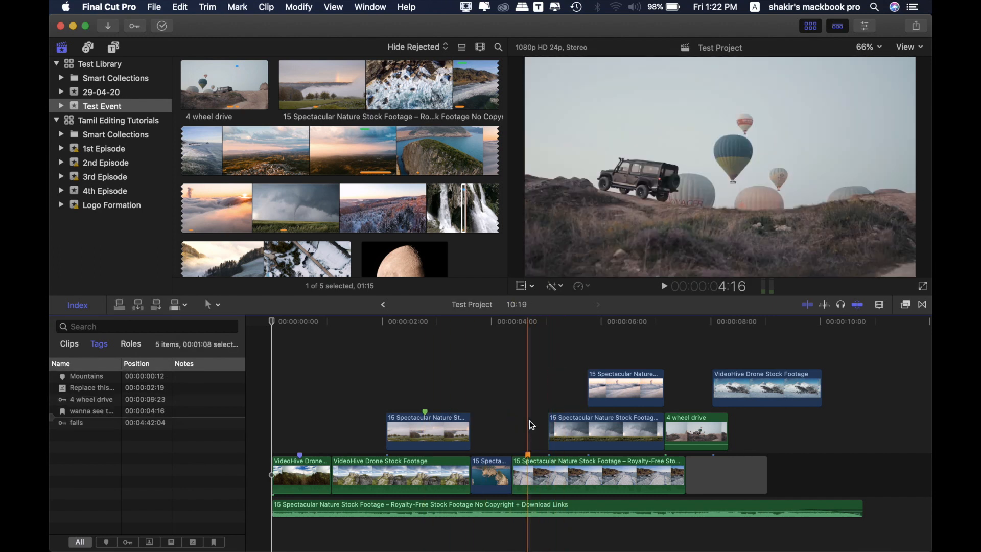
Delete the chapter marker at 00:00:04:16 by removing all markers from the rocky coast clip
left_click(529, 455)
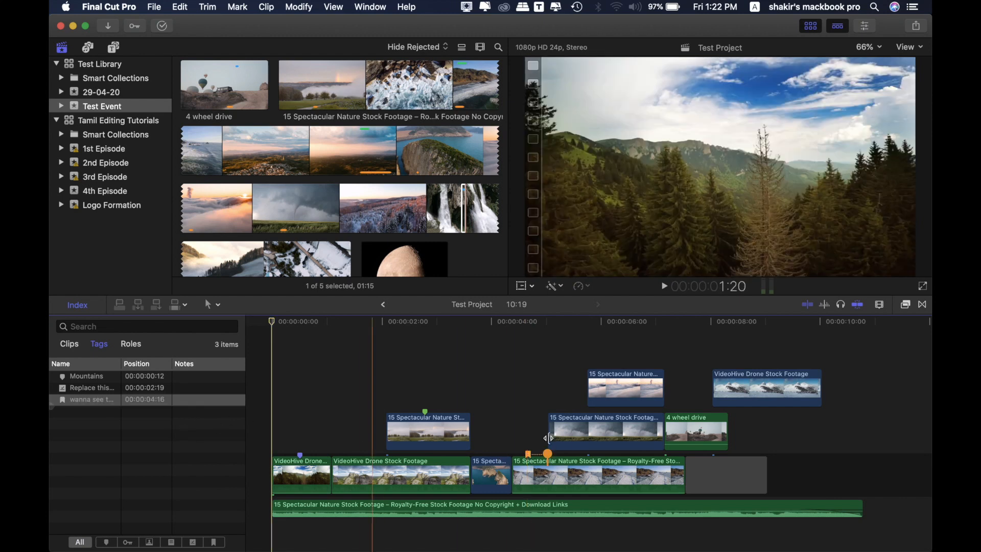
right_click(533, 461)
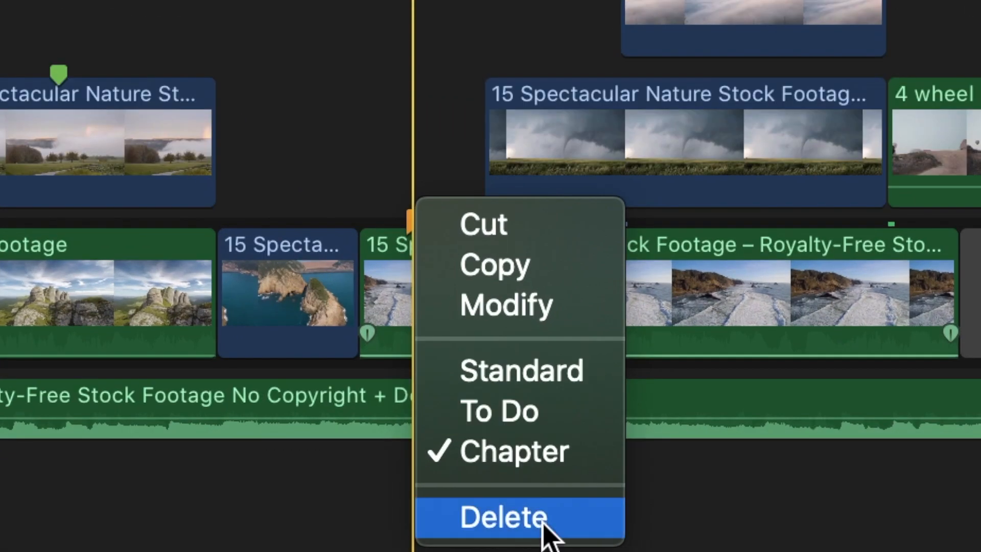
left_click(414, 20)
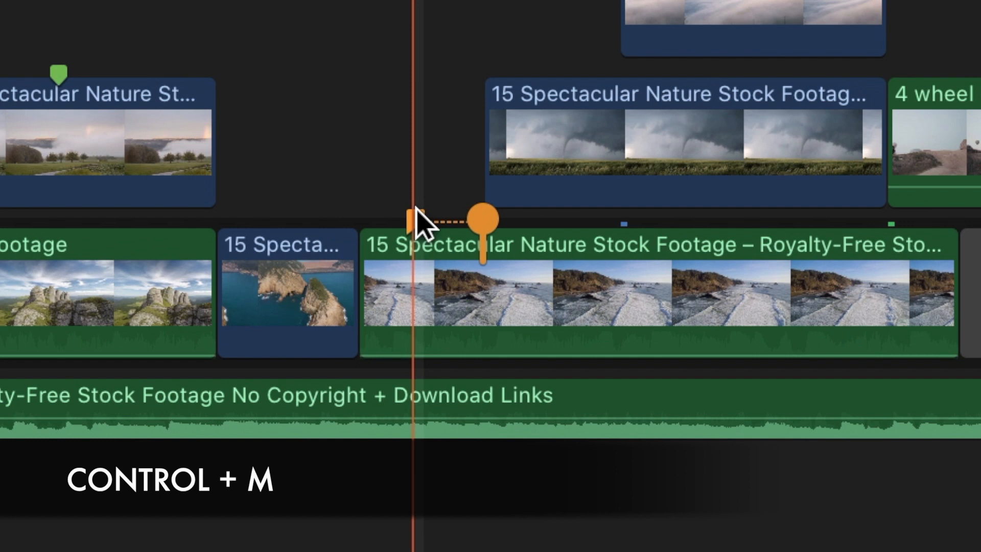
key("m")
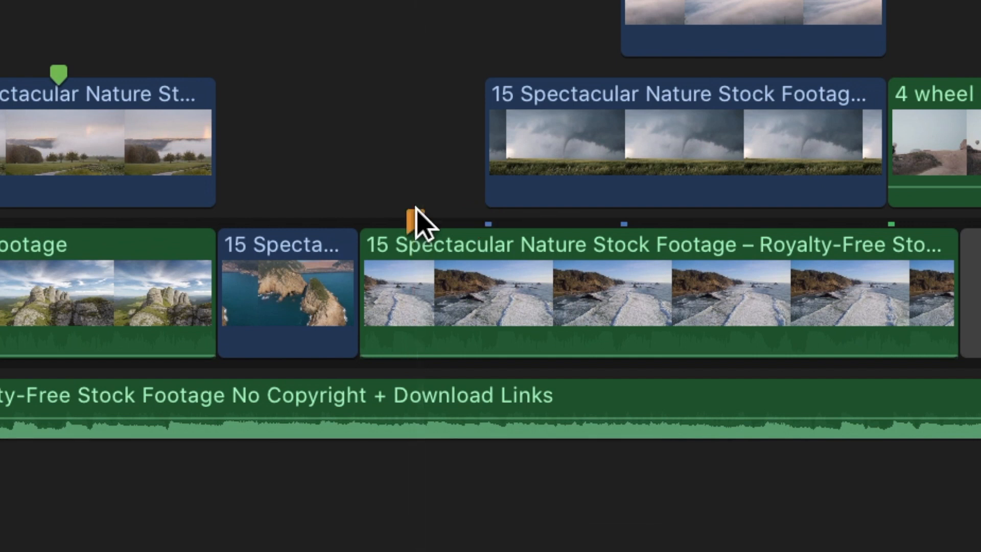
left_click(448, 303)
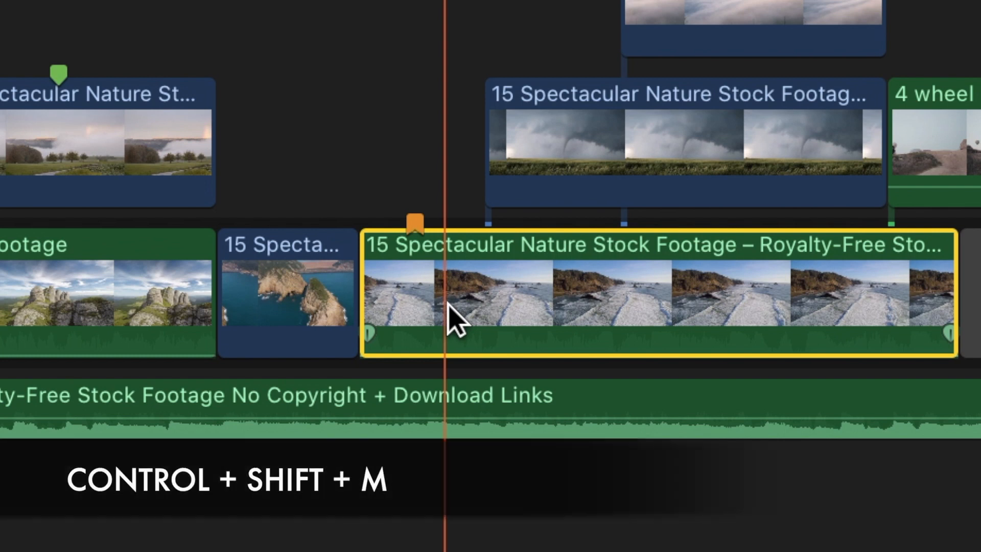
key("ctrl+shift+m")
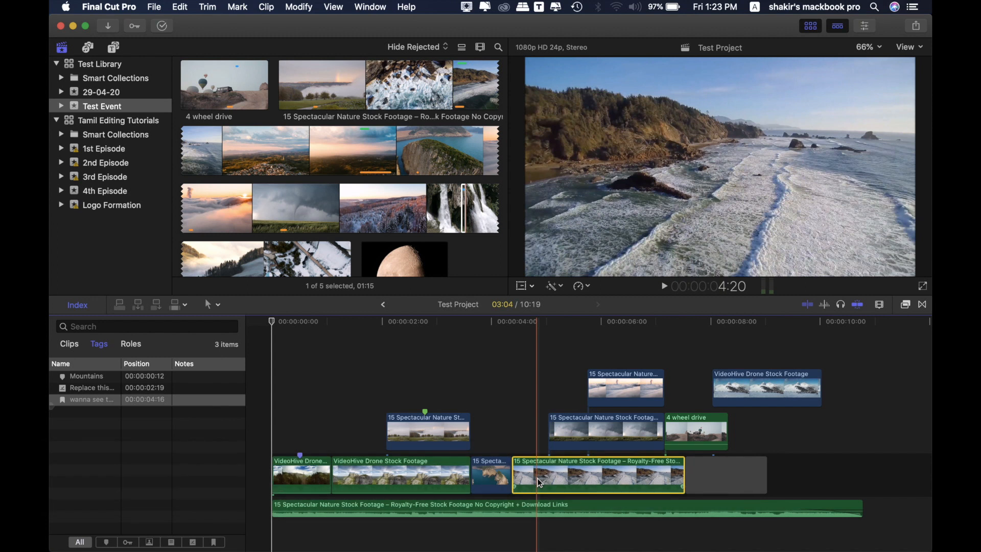
Delete all markers from the connected misty meadow clip and the first forest drone clip together, and clear the selection
left_click(431, 449)
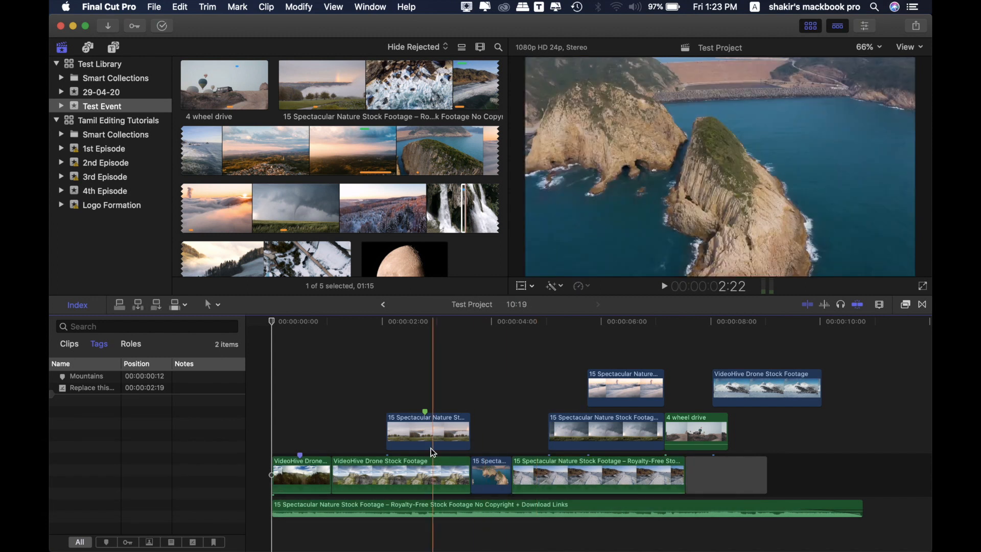
left_click(291, 483, "super")
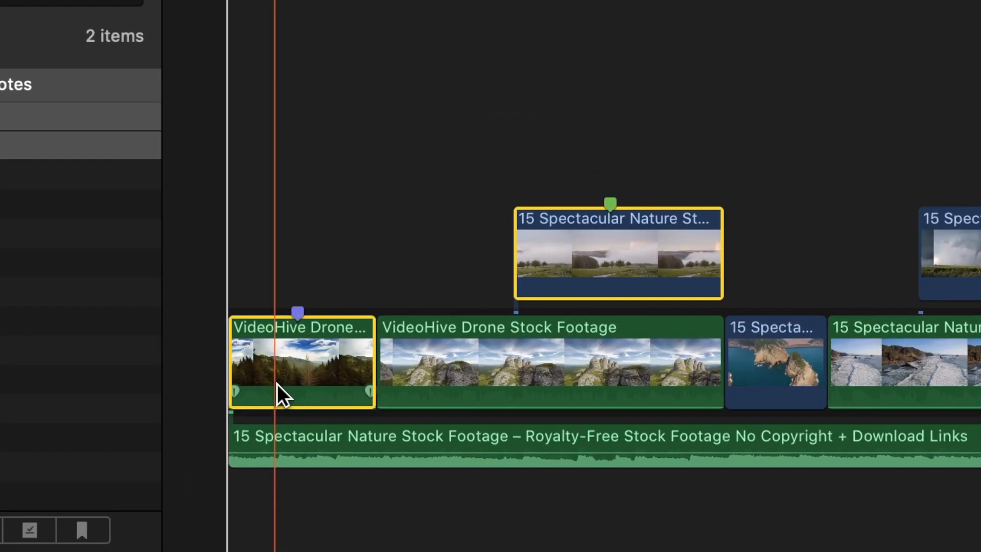
key("ctrl+shift+m")
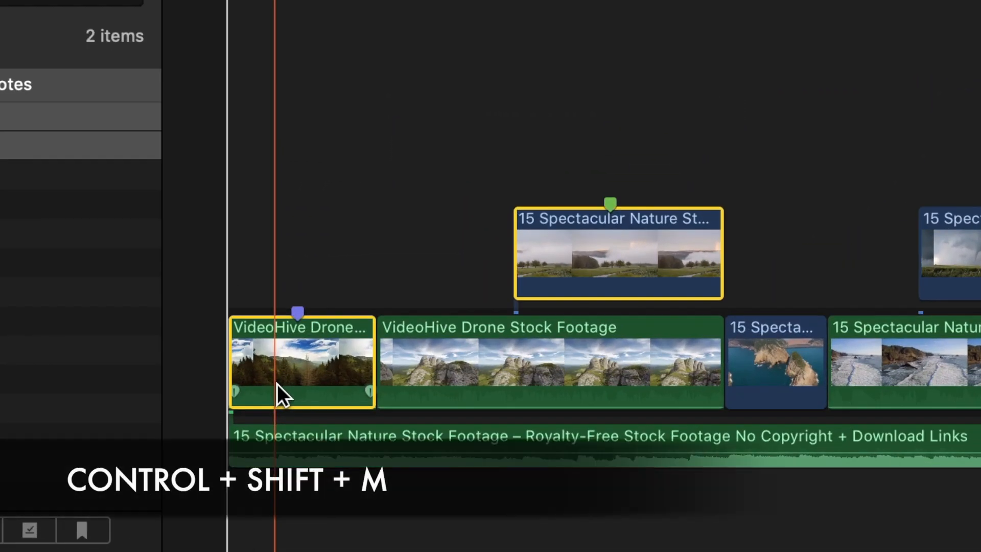
key("shift+super+a")
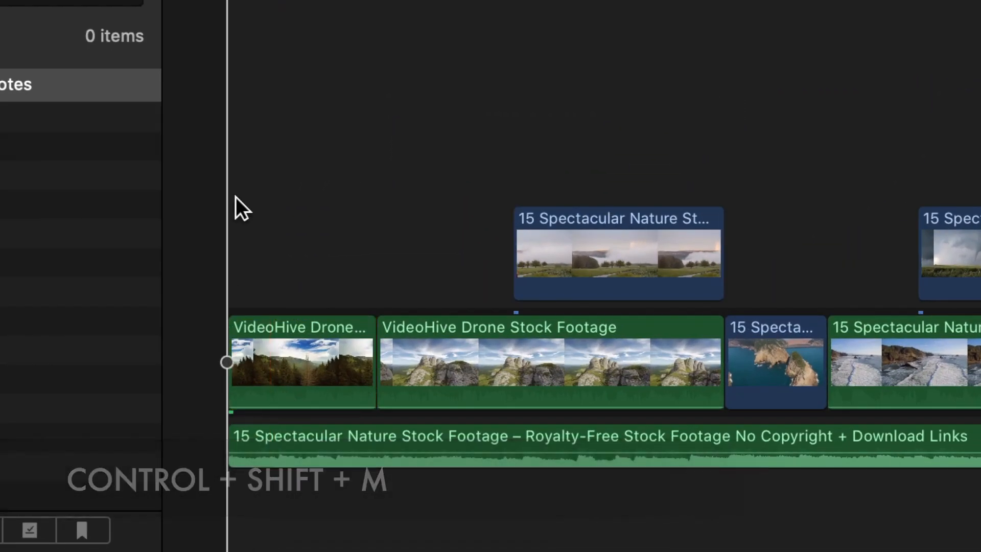
Show the roles list in the timeline index and assign the Effects-1 audio role to the Sound Effect 1 clip
left_click(180, 117)
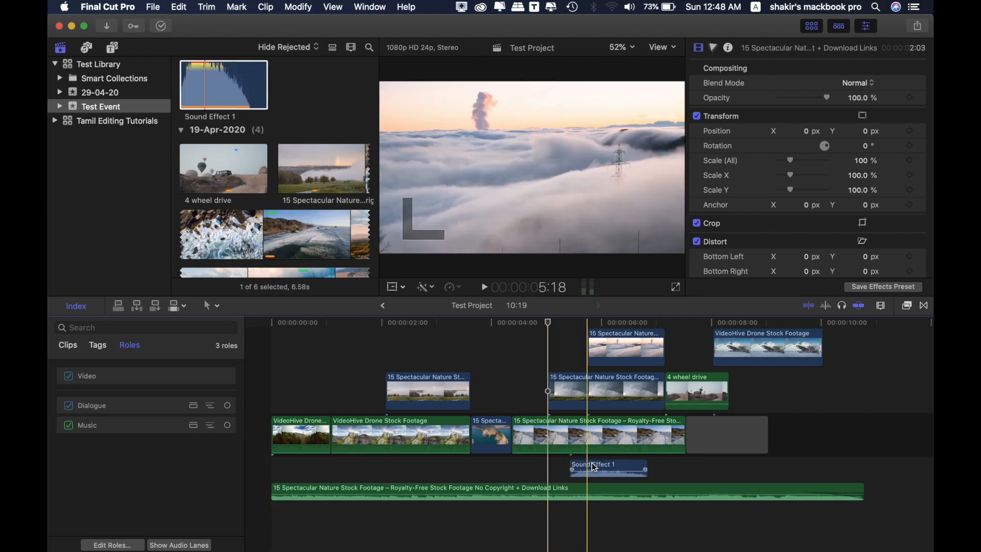
left_click(594, 468)
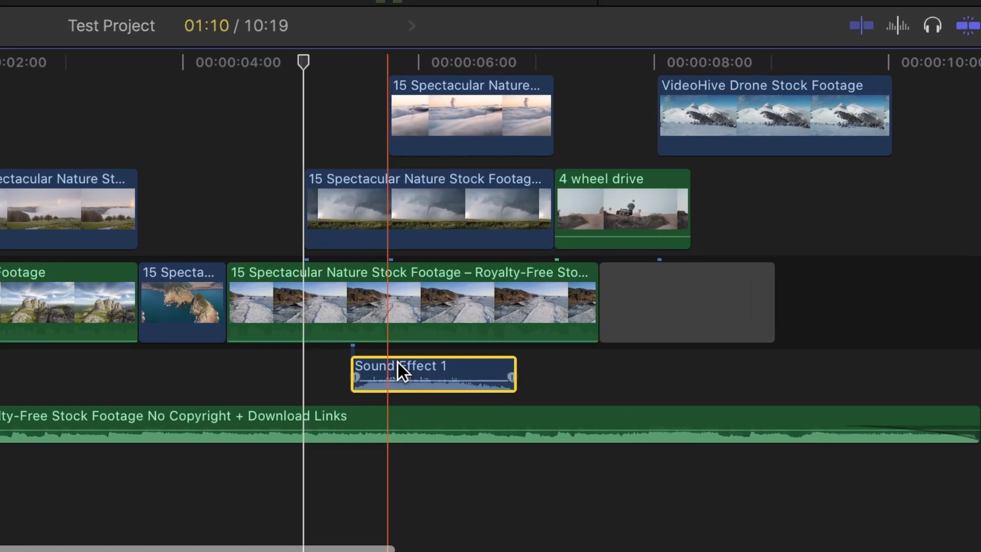
right_click(592, 464)
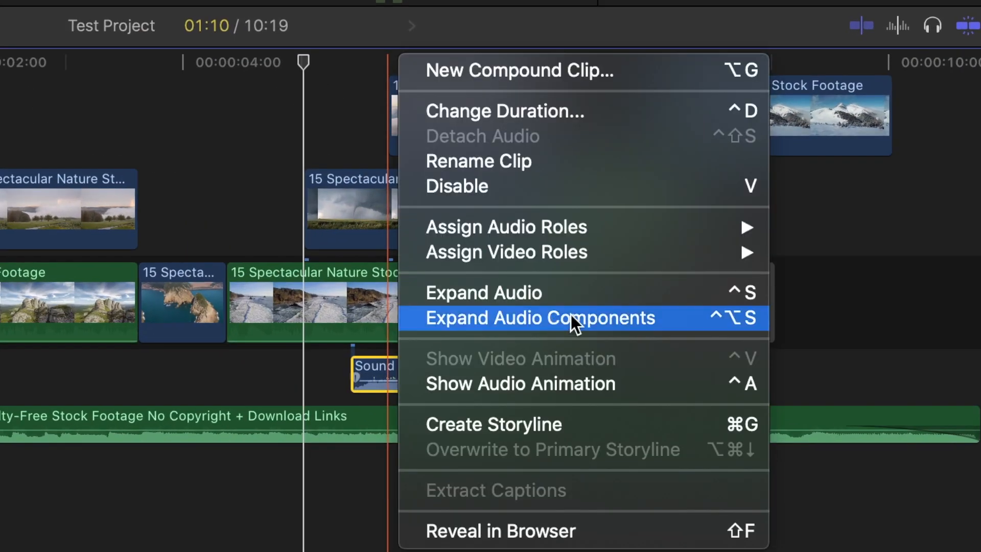
mouse_move(602, 229)
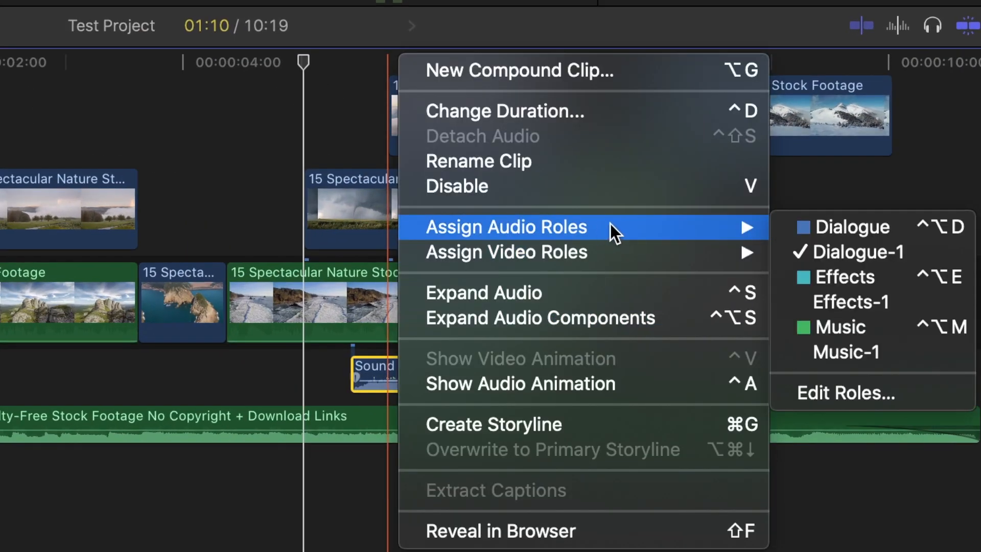
left_click(822, 305)
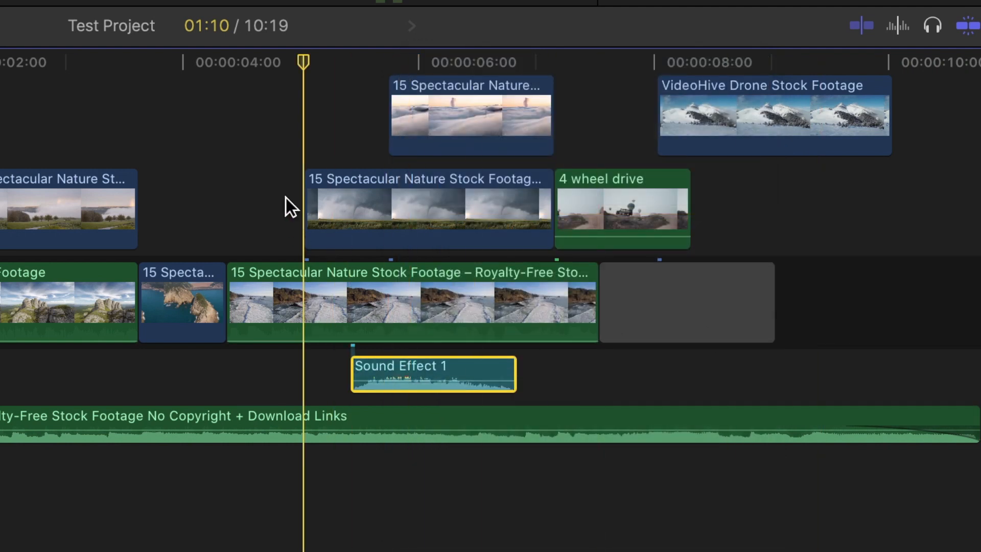
left_click(297, 140)
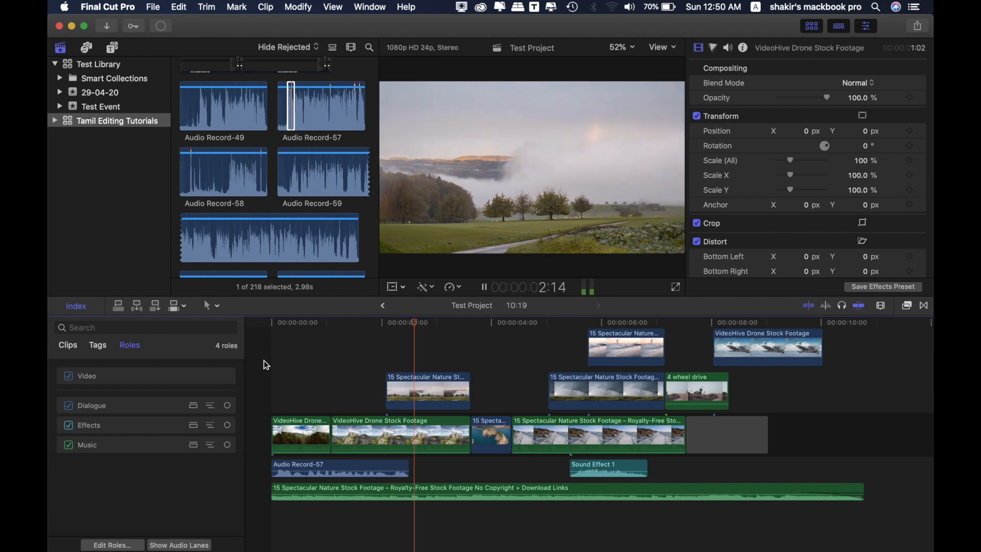
Stop playback at the start of the timeline and select the connected Audio Record-57 clip
key("space")
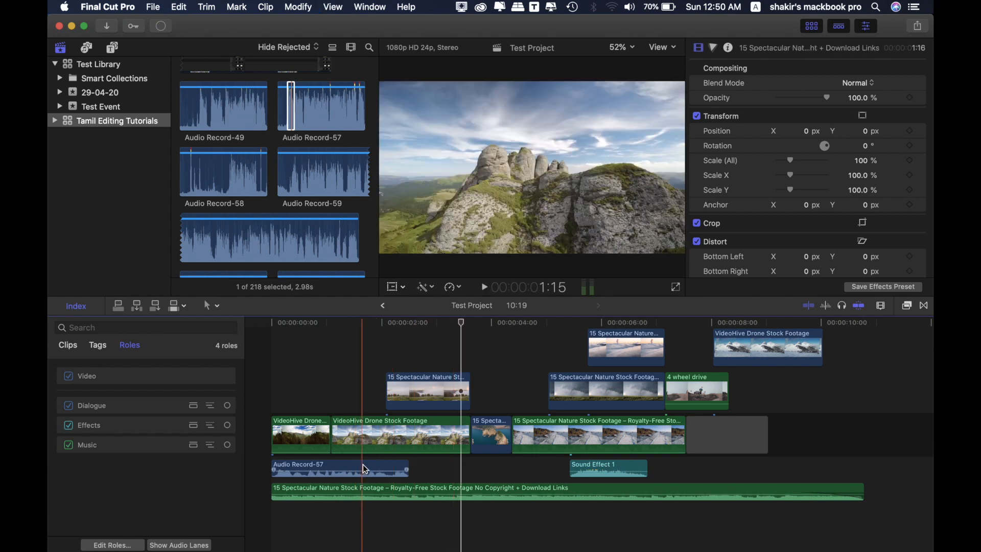
scroll(363, 464, "down", 2)
left_click(269, 366)
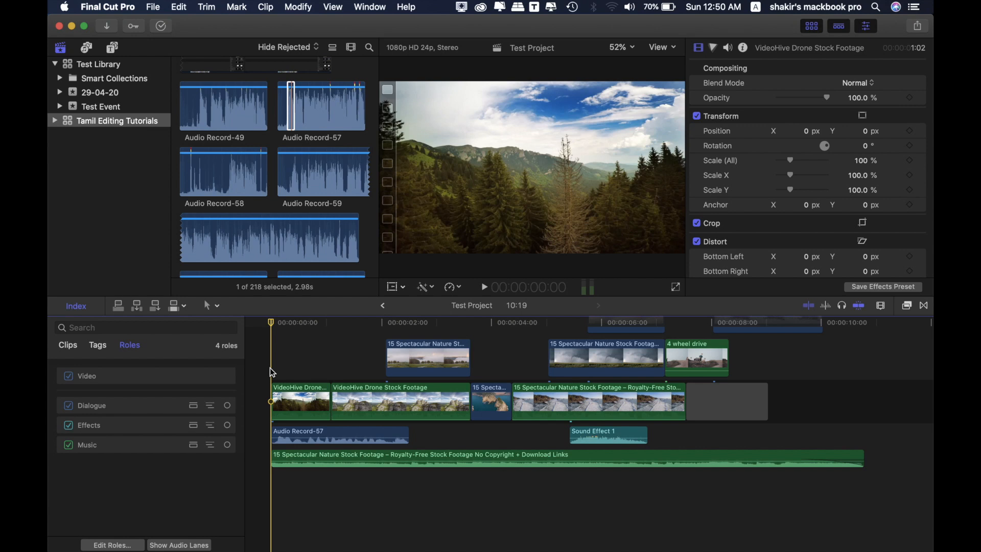
left_click(301, 435)
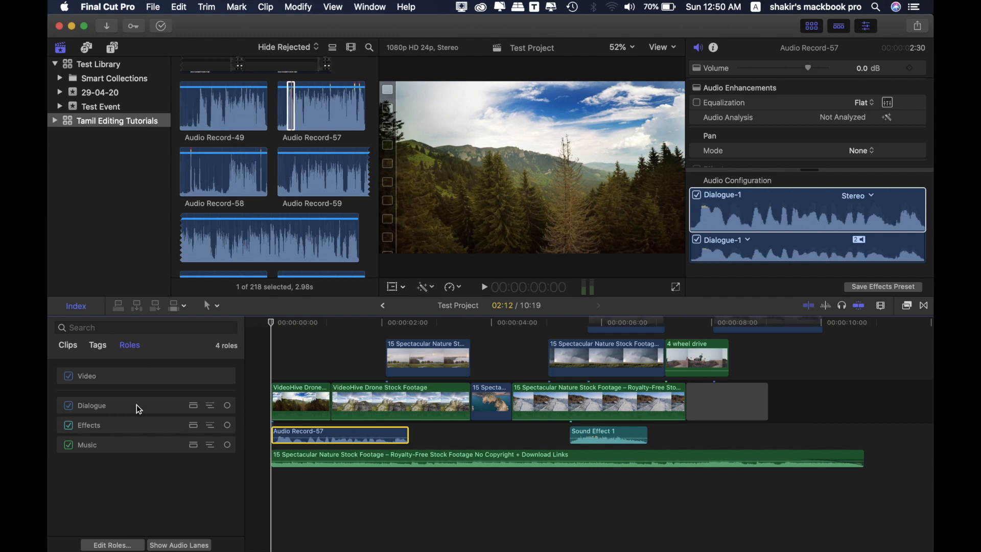
Select the Dialogue, Effects and Music roles in turn to highlight the clips assigned to each in the timeline
left_click(139, 409)
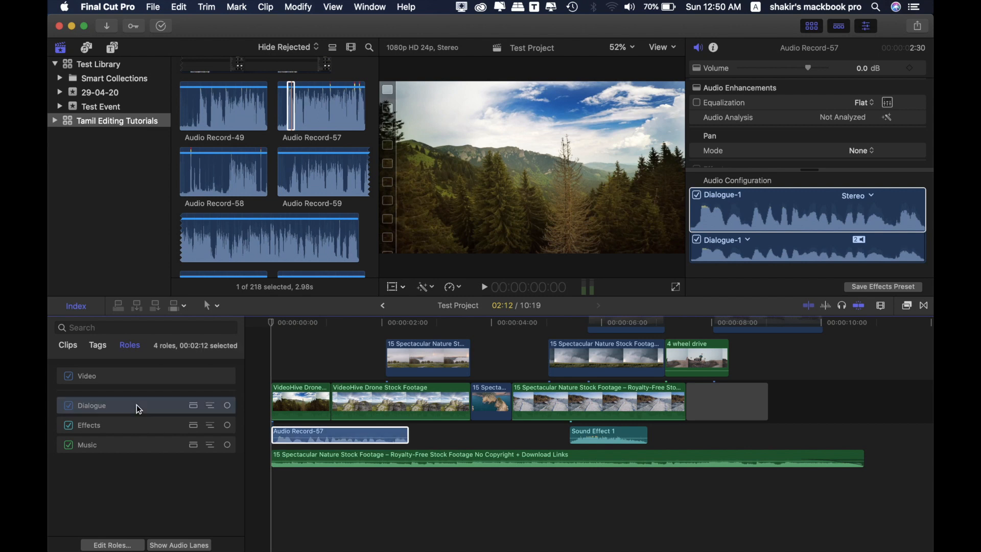
left_click(118, 428)
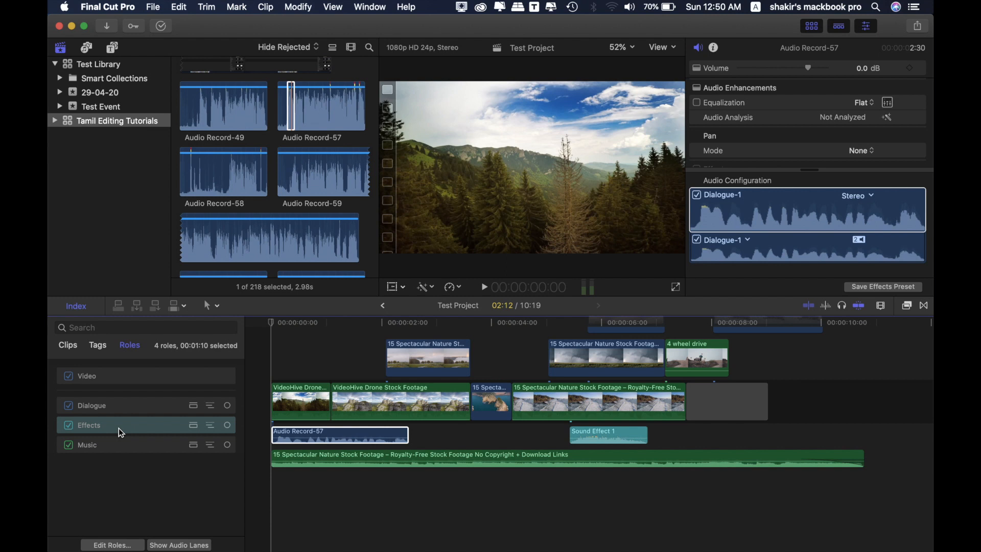
left_click(108, 454)
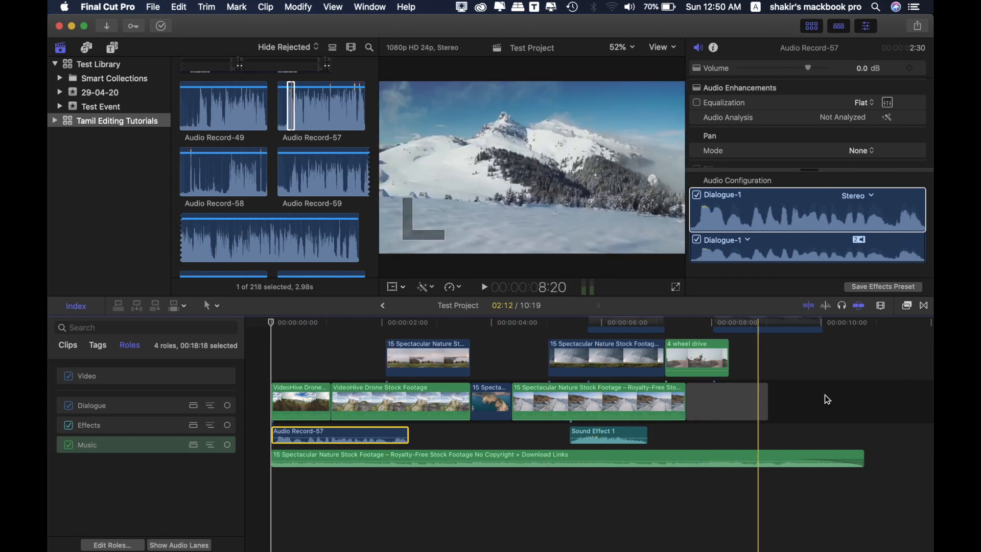
Clear the clip selection with the playhead back at the timeline start and highlight the clips of the Dialogue role
left_click(877, 401)
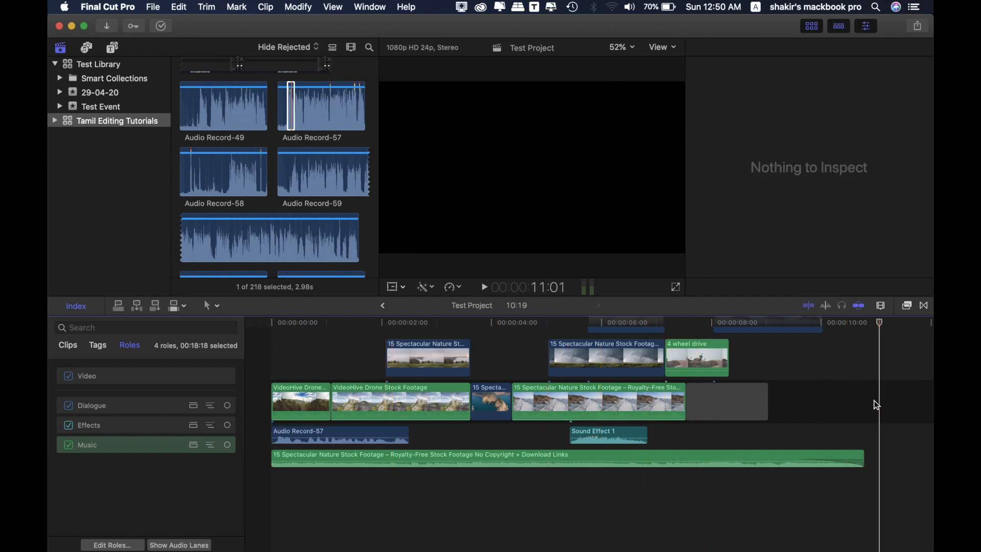
left_click(264, 347)
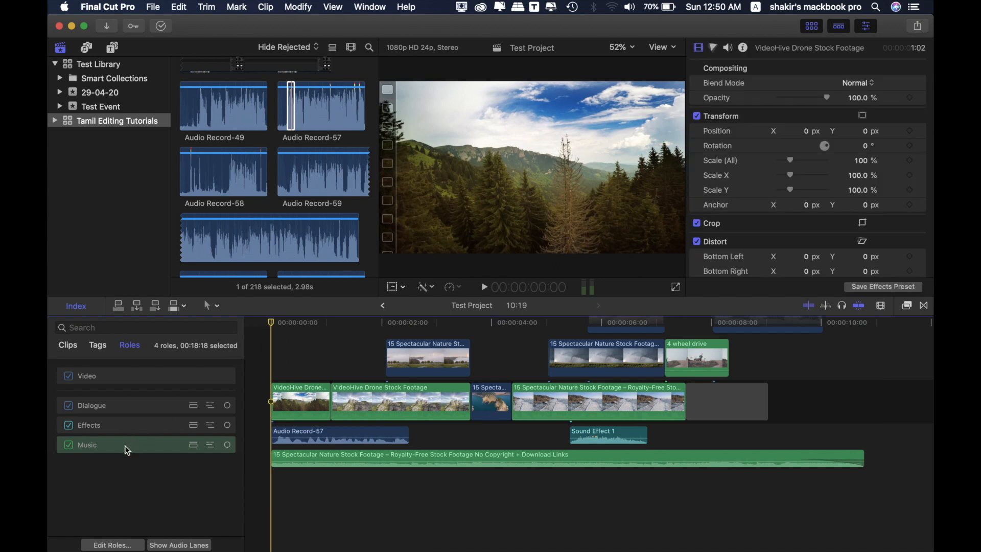
left_click(128, 473)
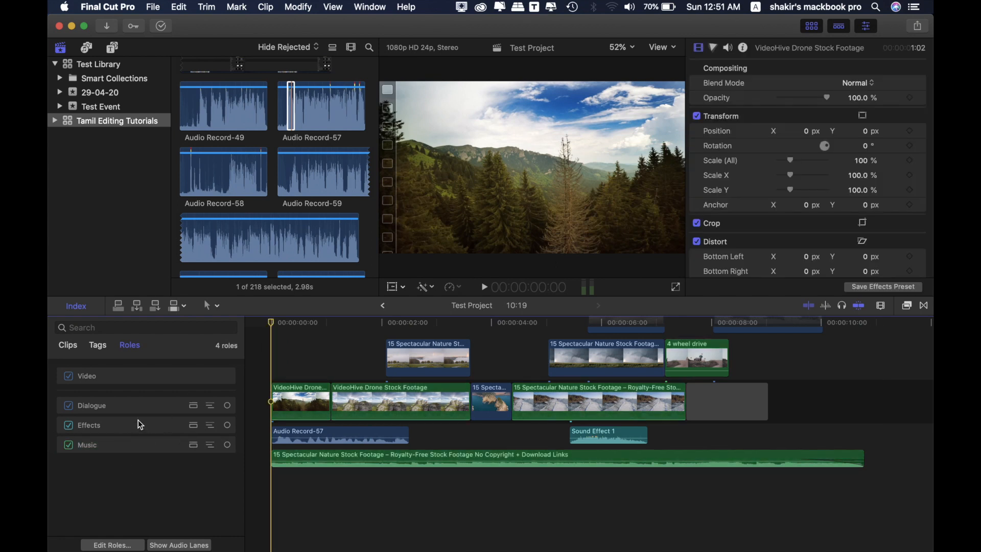
left_click(122, 415)
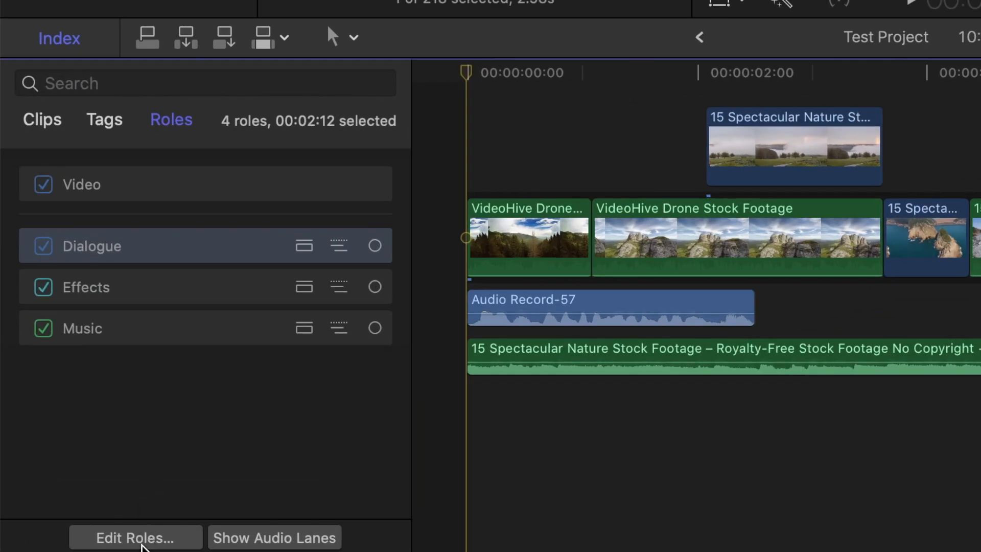
Open the role editor for the library and add a new subrole under both the Dialogue and Effects audio roles
left_click(142, 542)
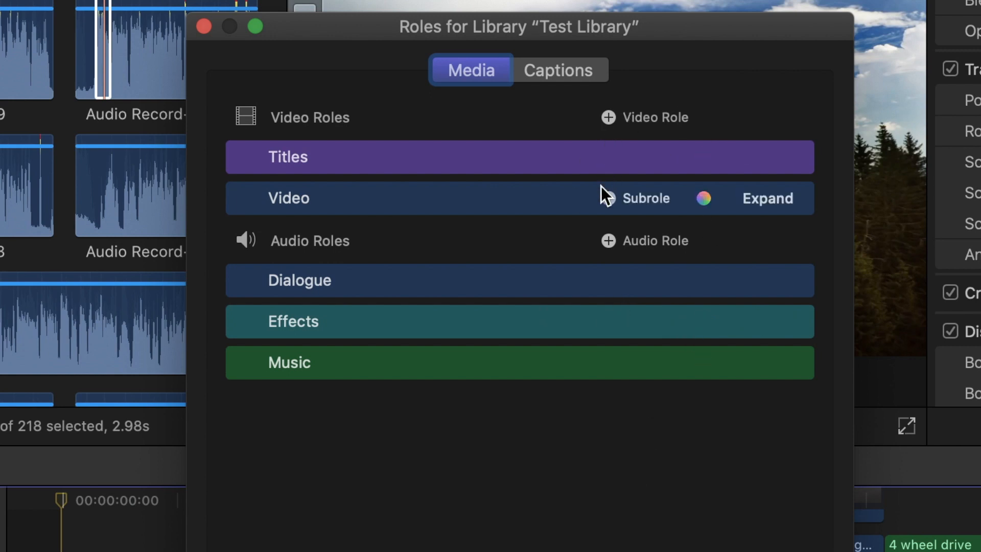
mouse_move(609, 286)
mouse_move(623, 151)
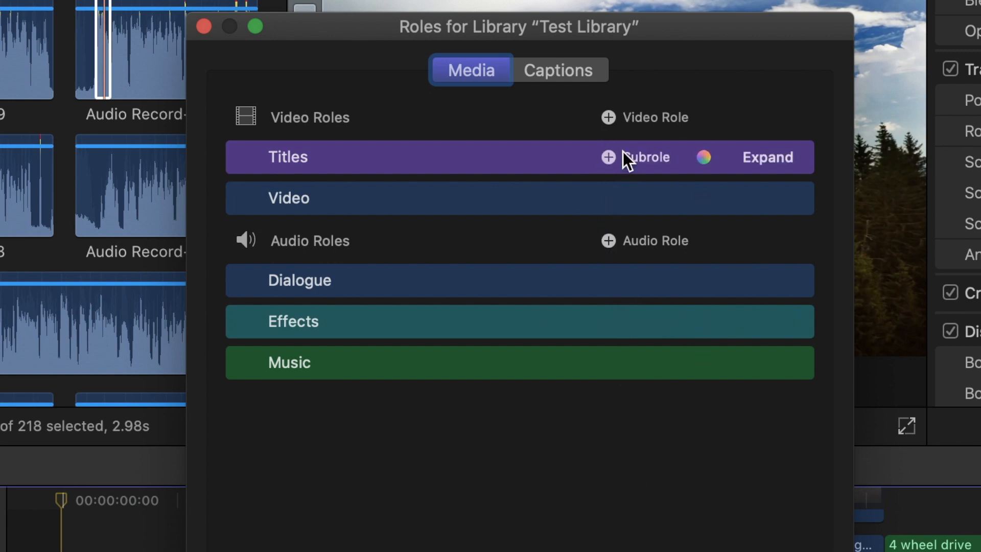
mouse_move(623, 363)
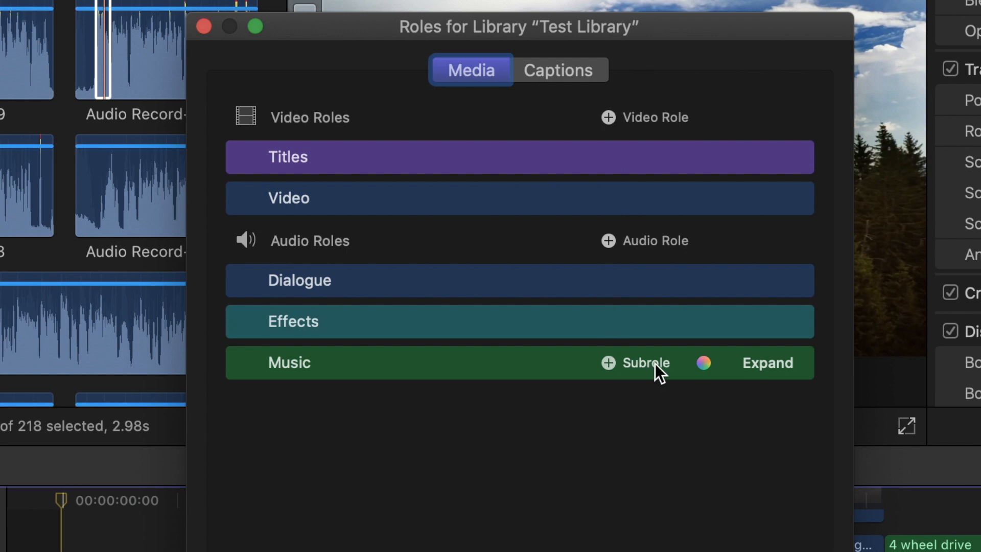
mouse_move(667, 281)
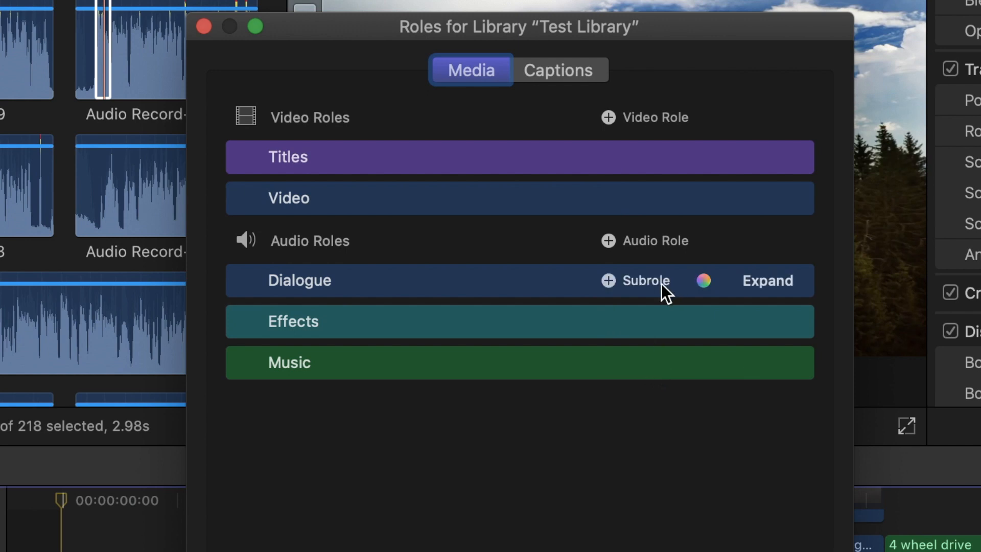
left_click(611, 287)
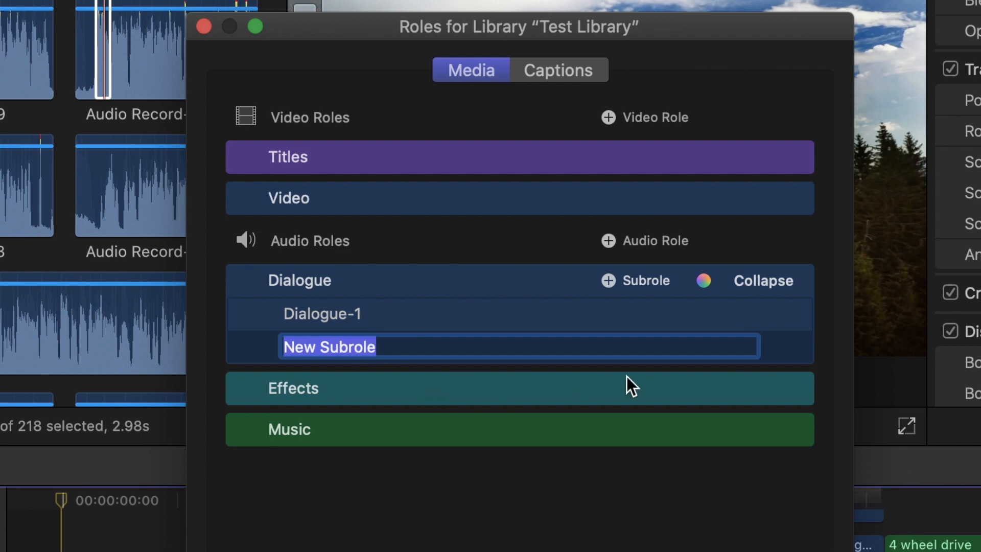
left_click(713, 380)
left_click(609, 388)
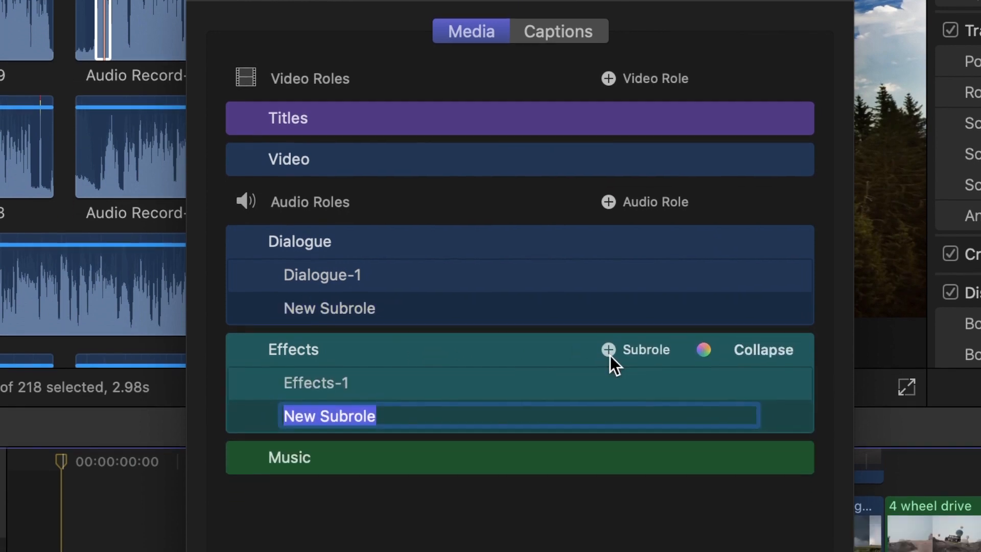
Add a subrole named Bg under the Music audio role
left_click(603, 429)
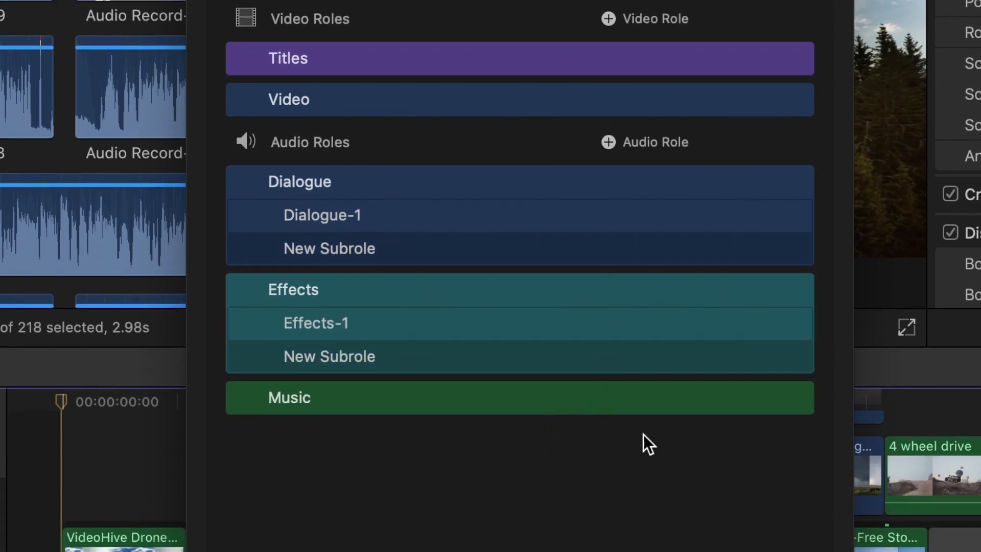
left_click(624, 398)
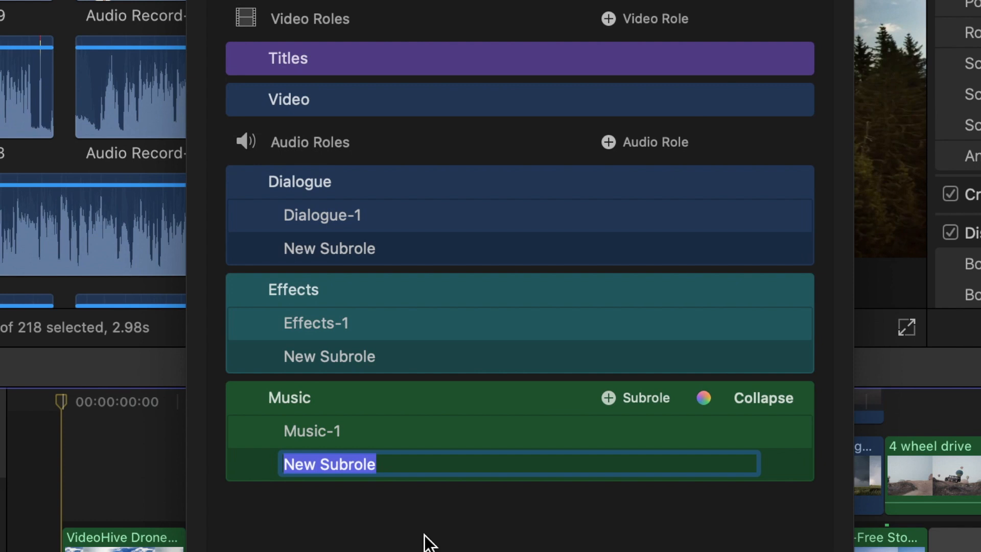
type("Bg")
key("Return")
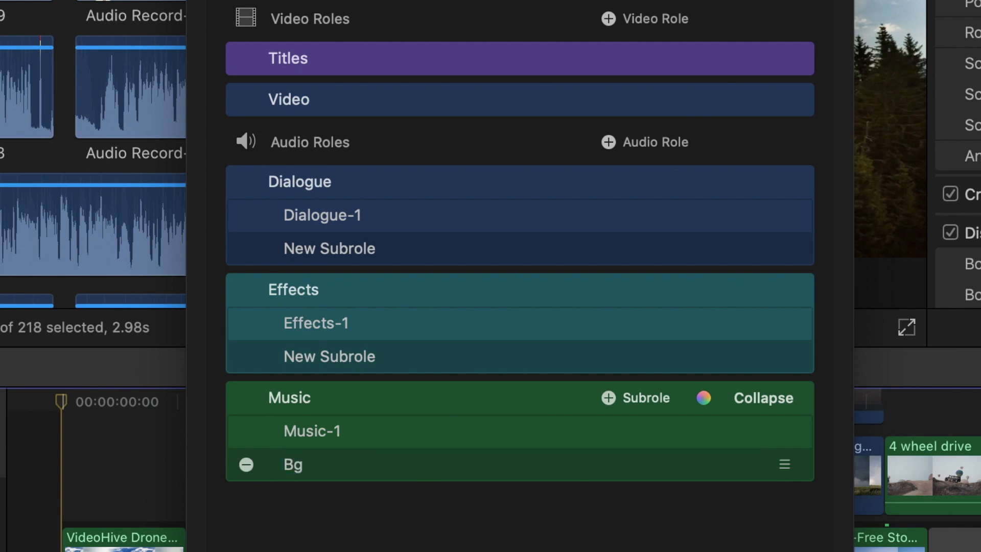
Rename the new subrole under Effects as Whoosh
left_click(396, 352)
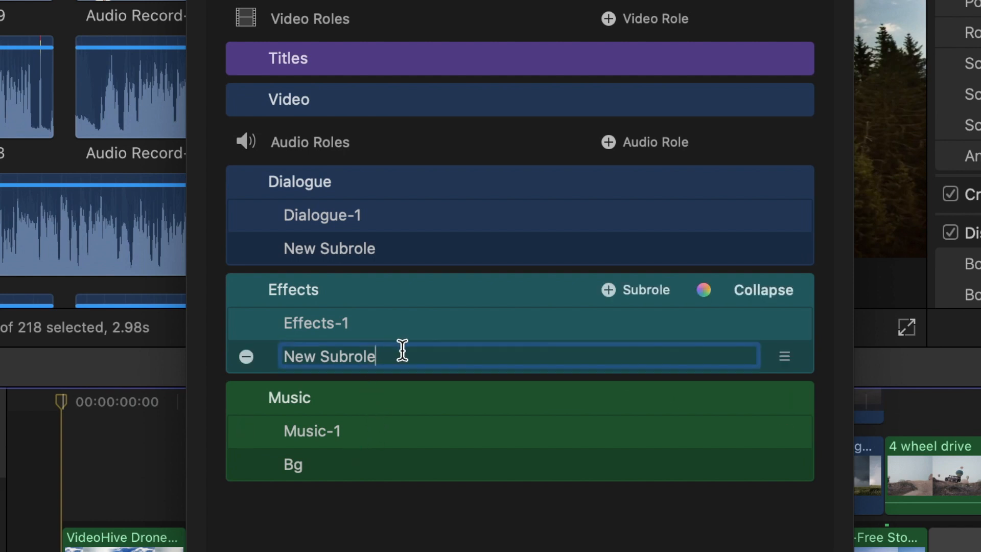
left_click_drag(401, 351, 291, 351)
type("Whoosh")
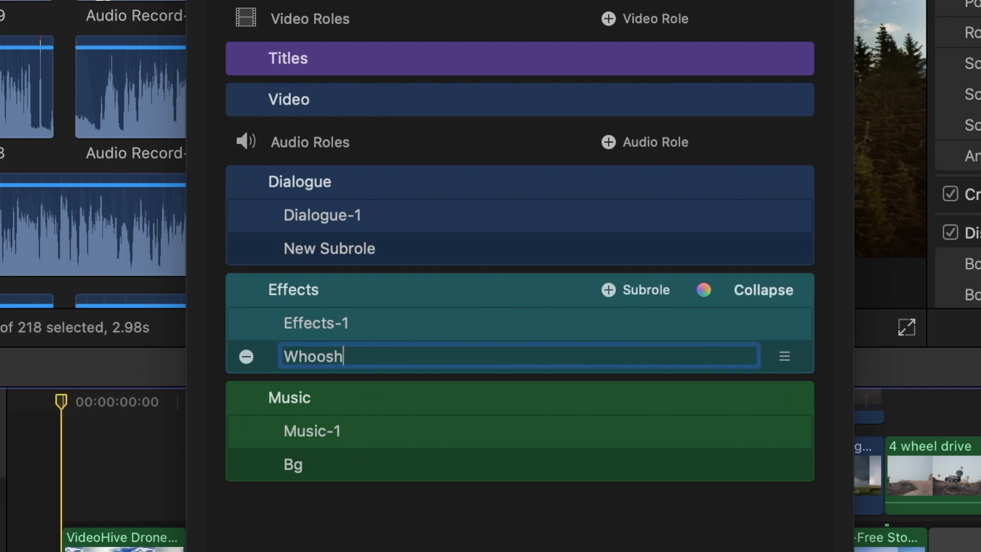
key("Return")
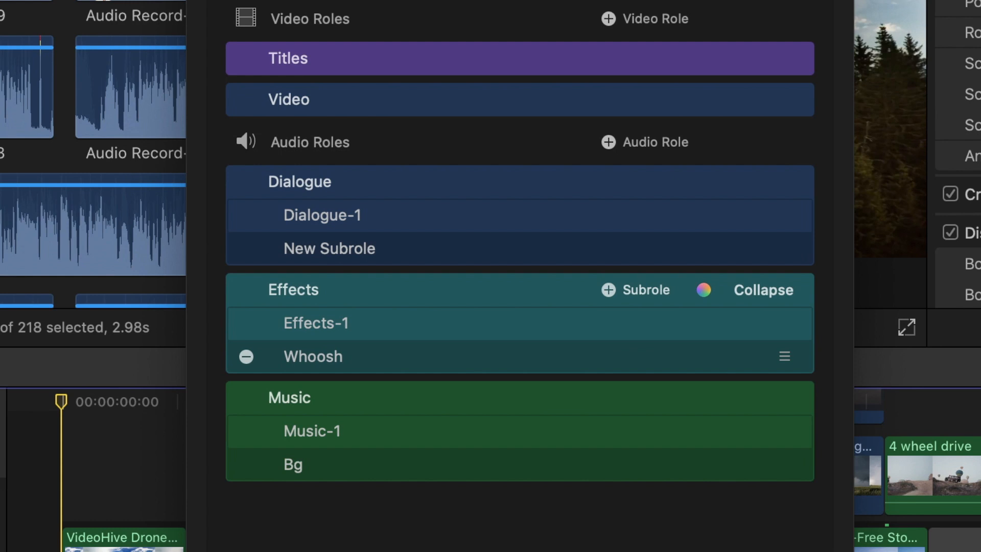
Rename the new subrole under Dialogue with the speaker's first name and apply the role changes
left_click(398, 251)
key("super+a")
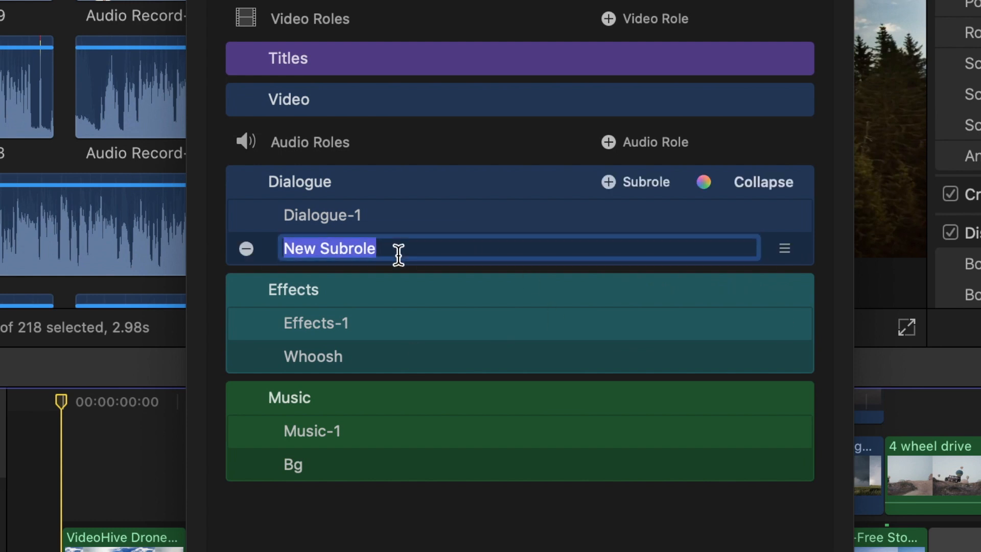
type("Vijay")
key("Return")
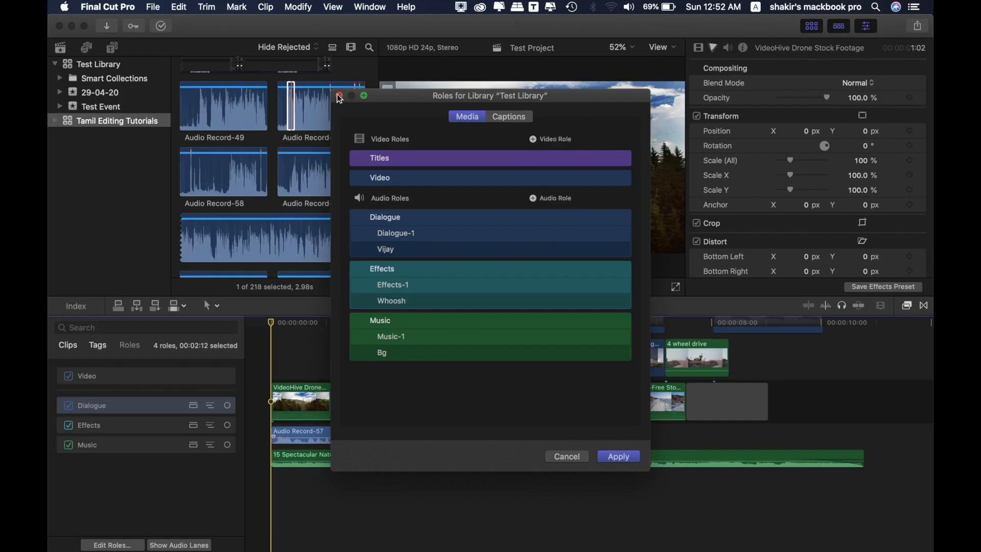
key("Return")
Assign the Dialogue subrole named after the speaker to the connected Audio Record-57 clip
left_click(346, 433)
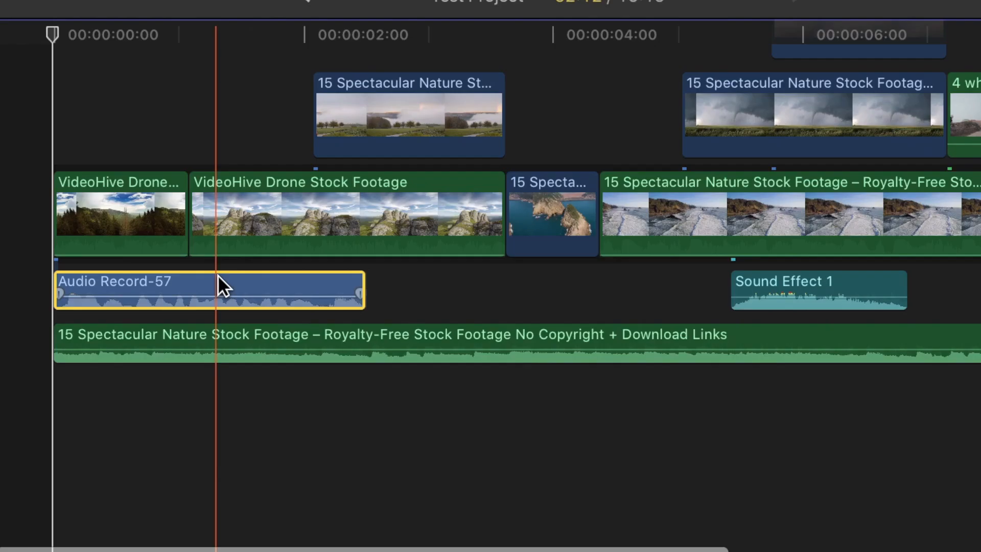
right_click(345, 429)
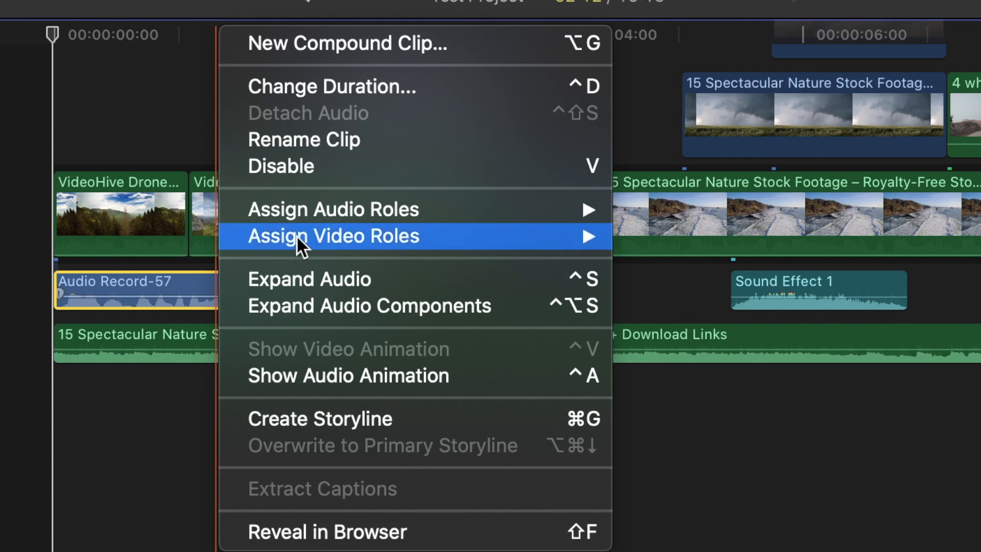
mouse_move(399, 398)
left_click(681, 263)
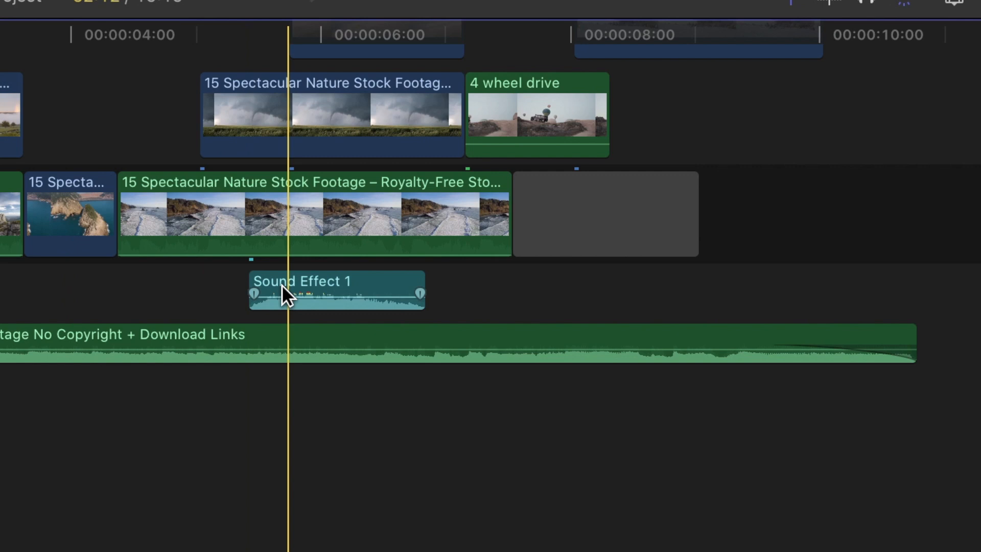
Assign the Whoosh audio subrole to the Sound Effect 1 clip
right_click(281, 284)
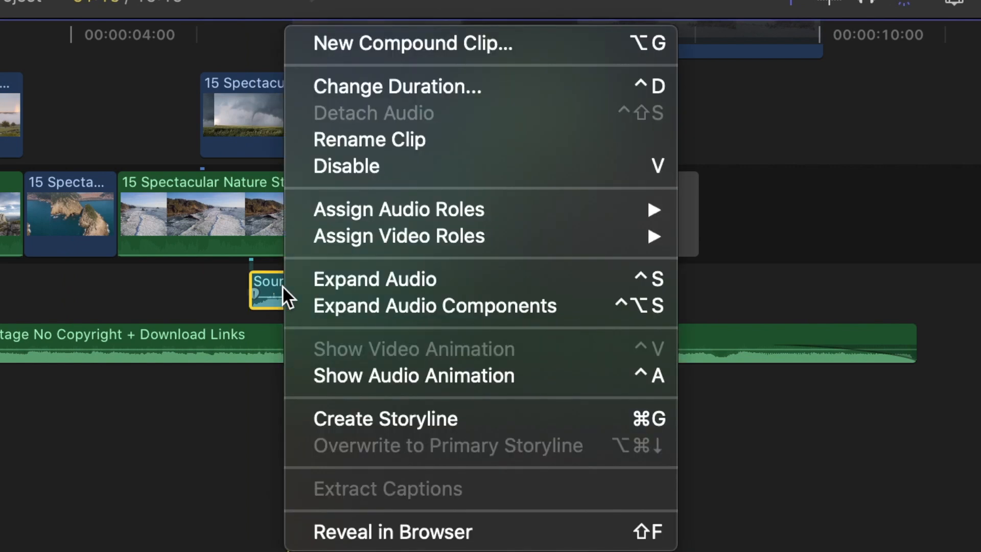
mouse_move(587, 204)
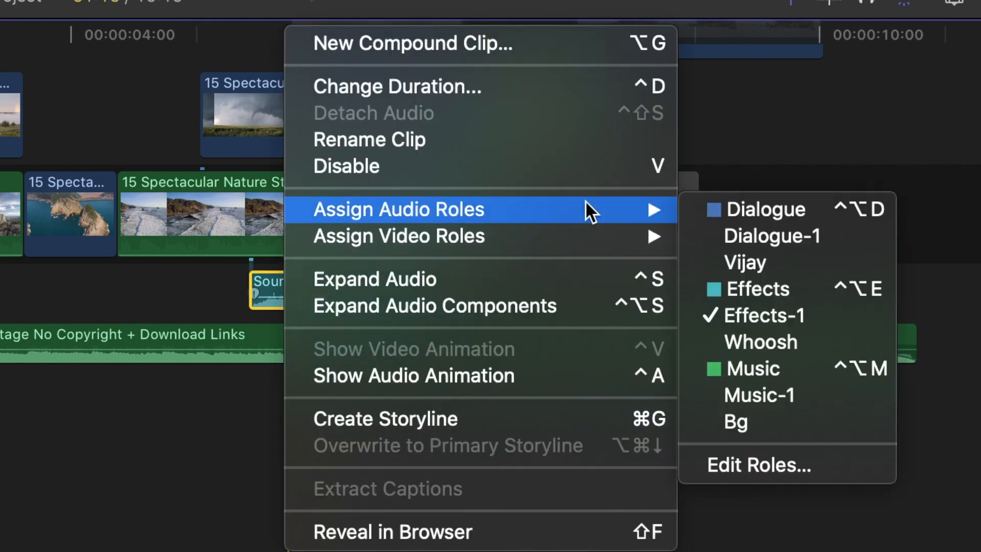
left_click(710, 346)
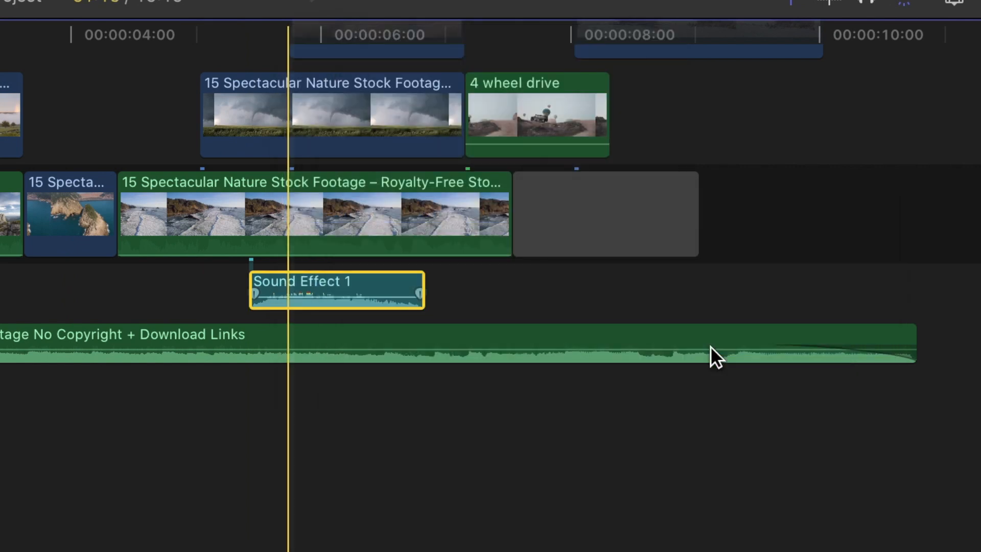
Assign the Bg audio subrole to the long music clip beneath the storyline and clear the clip selection
right_click(279, 336)
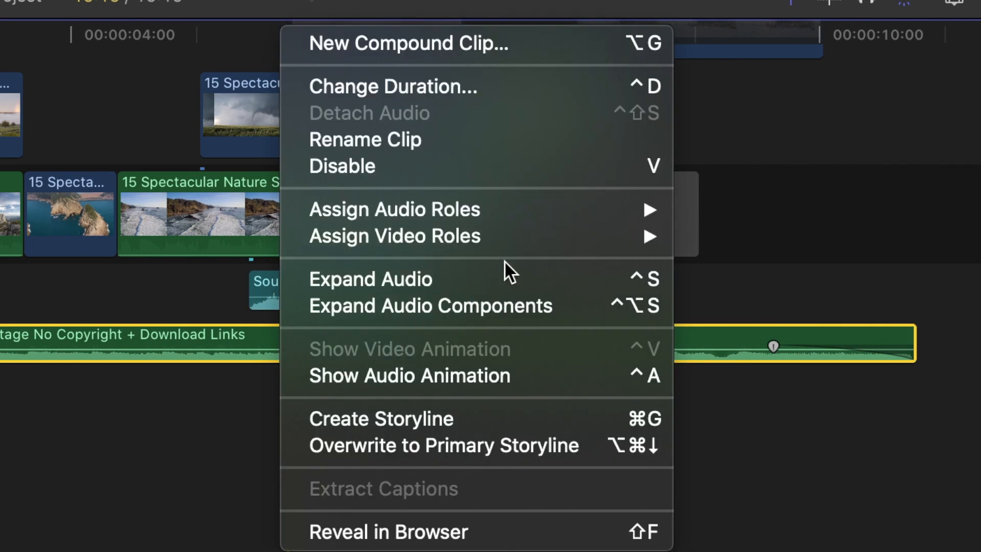
mouse_move(587, 204)
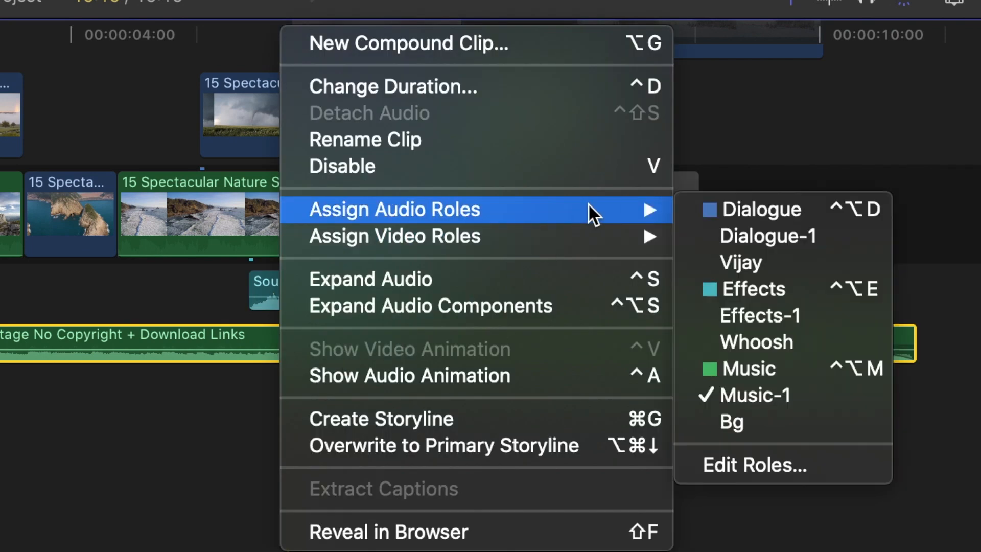
left_click(750, 416)
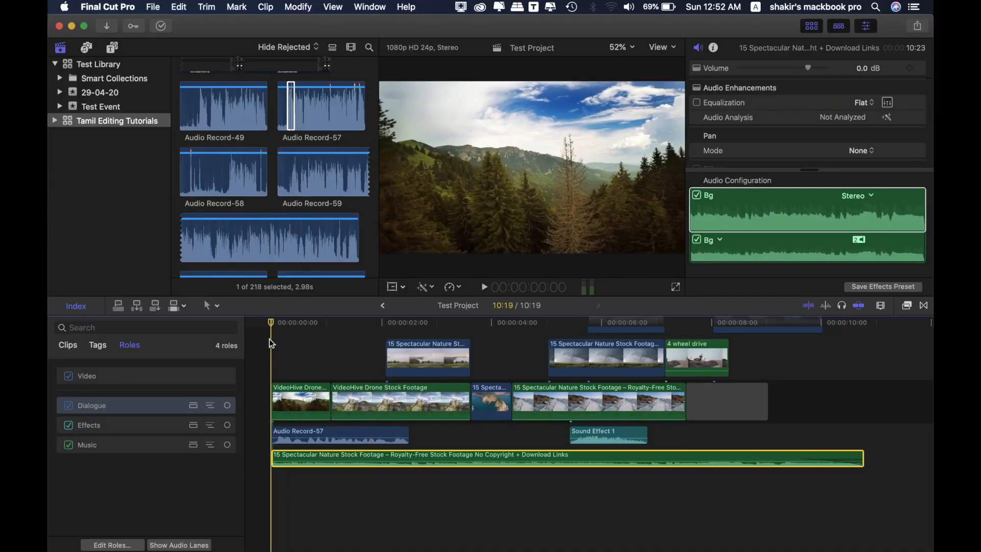
left_click(265, 339)
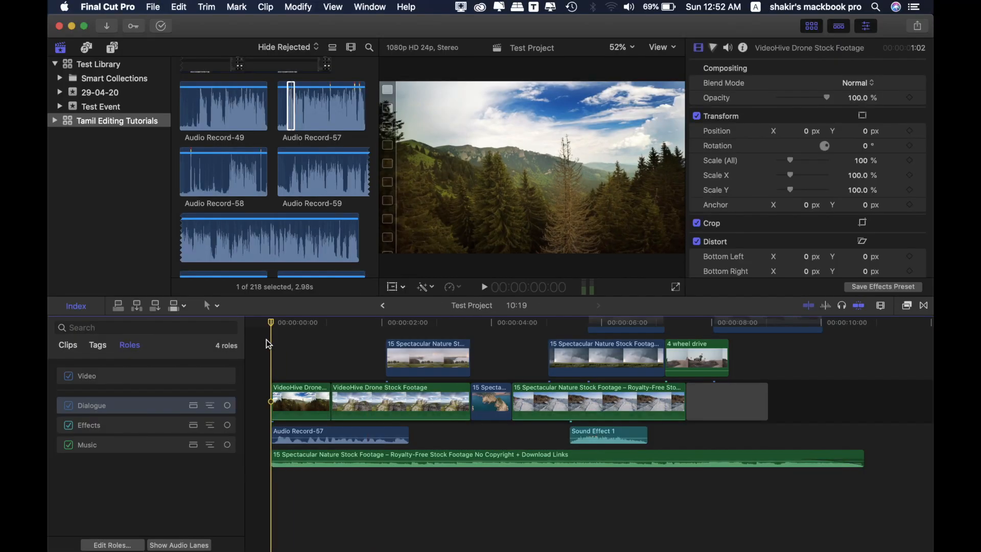
Check the role choices in the long music clip's audio configuration without changing the assigned subrole
left_click(340, 454)
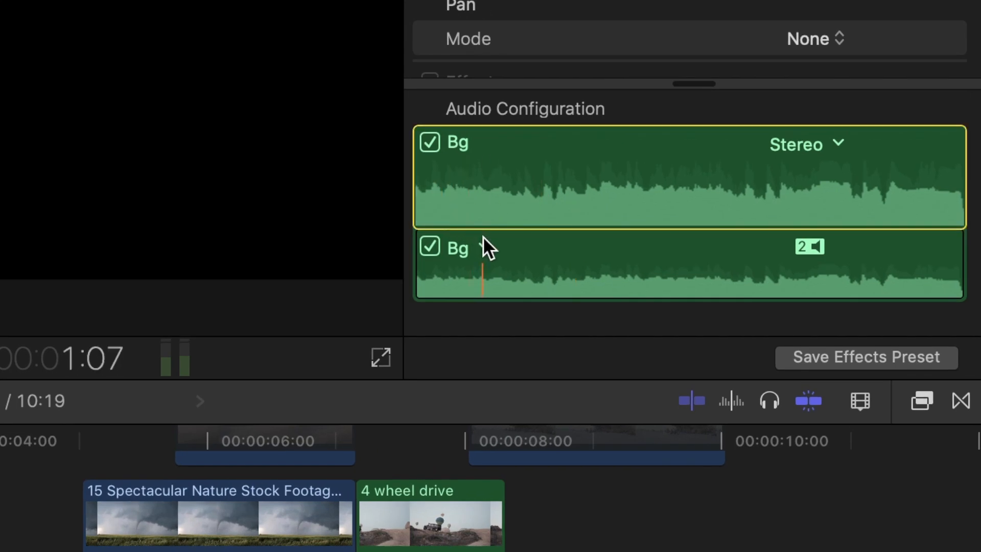
left_click(482, 237)
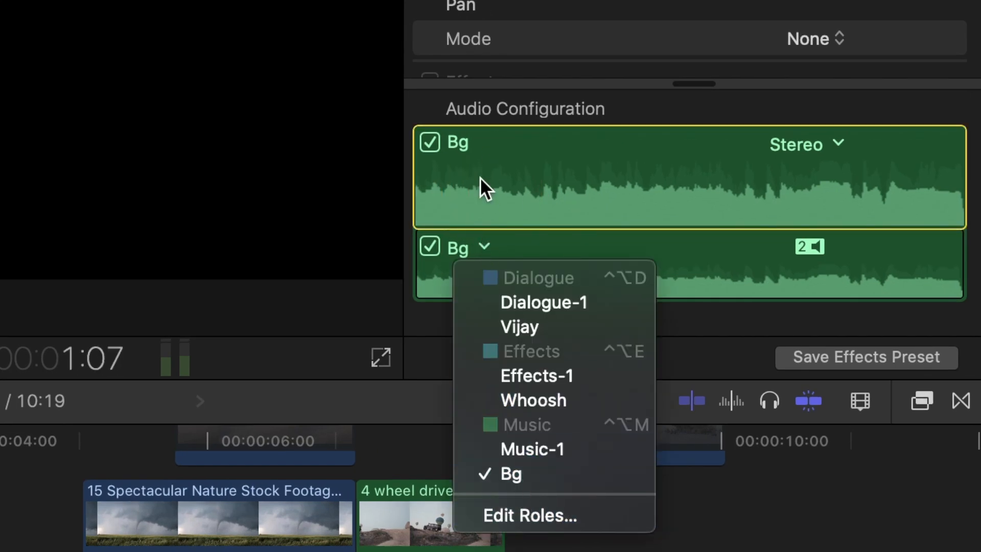
left_click(480, 228)
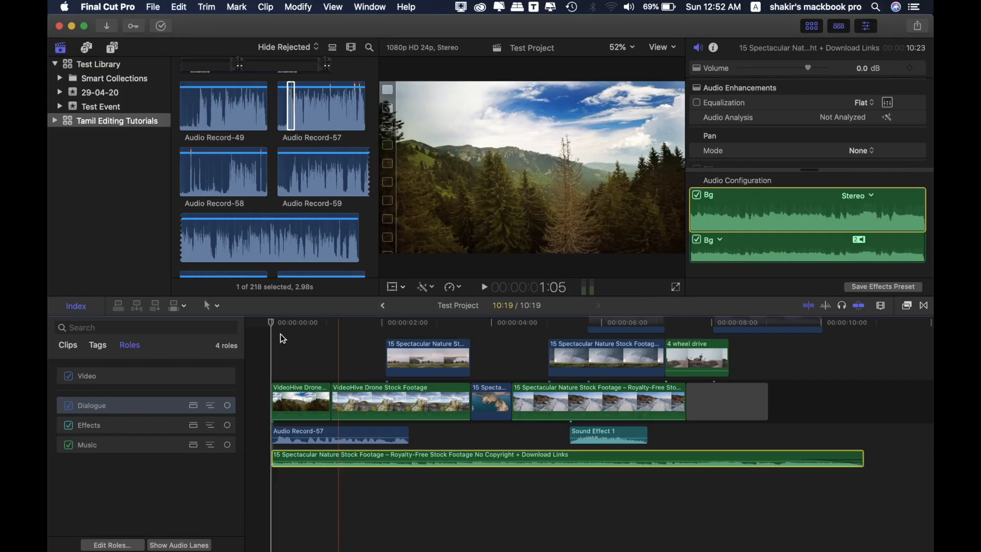
left_click(271, 325)
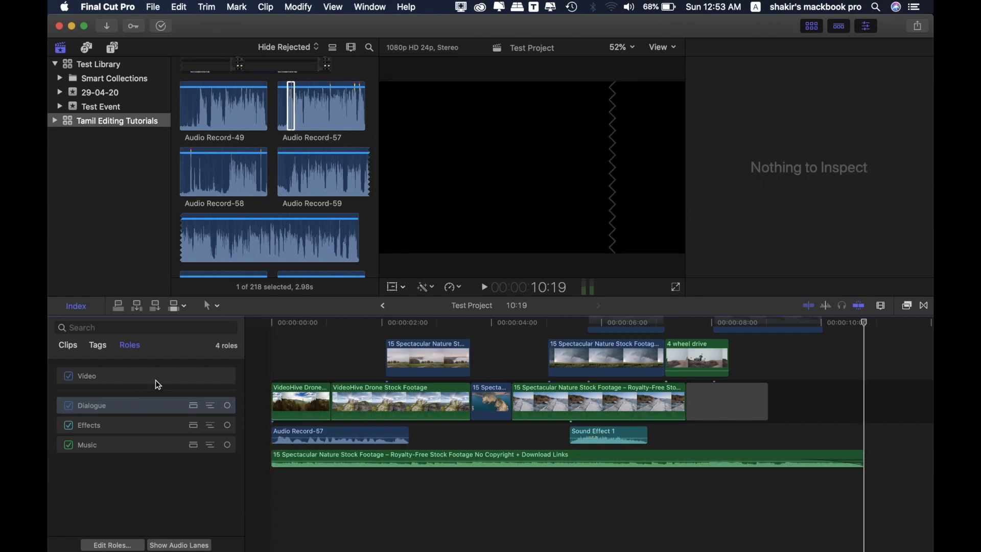
Highlight the clips of the Video role and look over them across the timeline
left_click(161, 379)
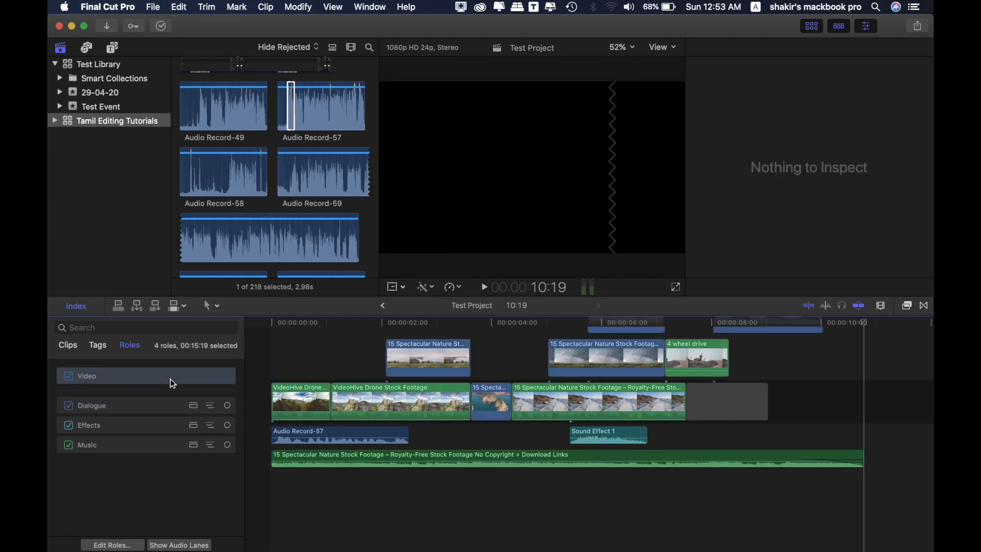
scroll(529, 420, "right", 5)
scroll(529, 420, "up", 3)
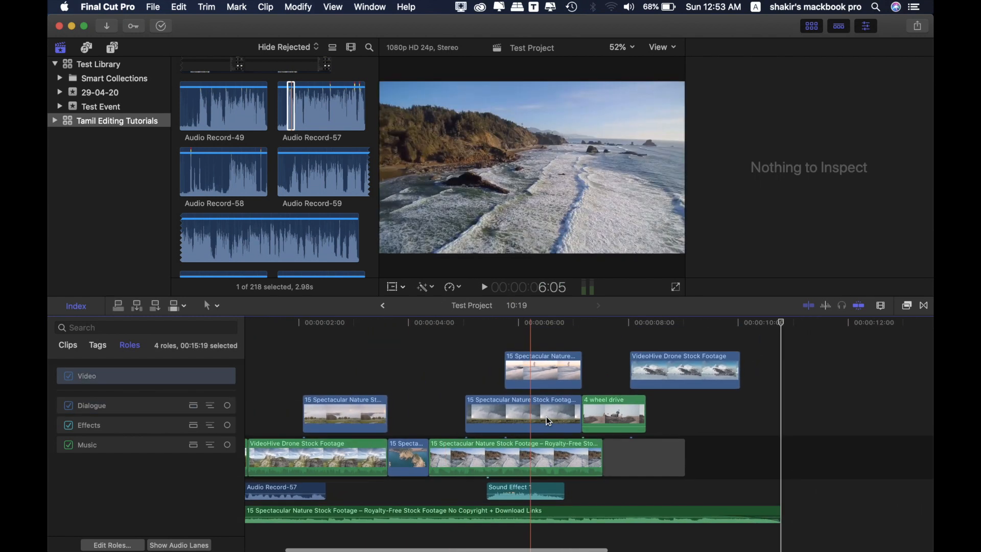
scroll(546, 416, "left", 5)
scroll(547, 416, "down", 2)
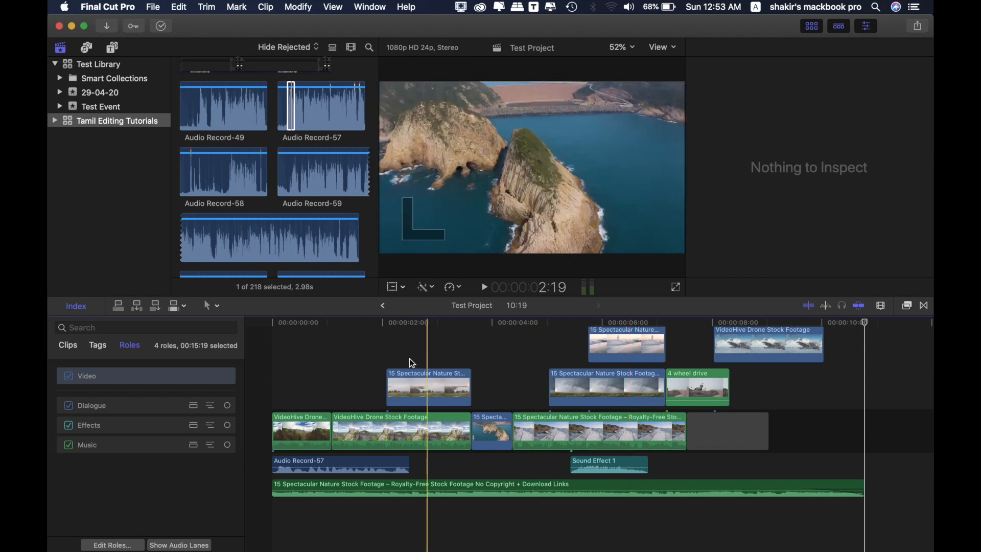
Add a Basic Title at 2:02 to highlight the Titles role in the index, and remove the title again
left_click(392, 345)
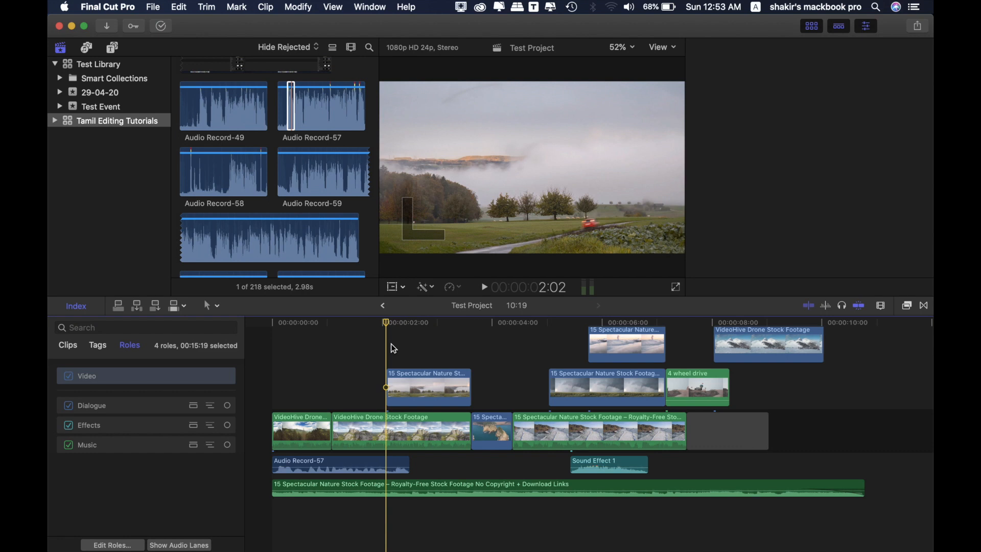
key("ctrl+t")
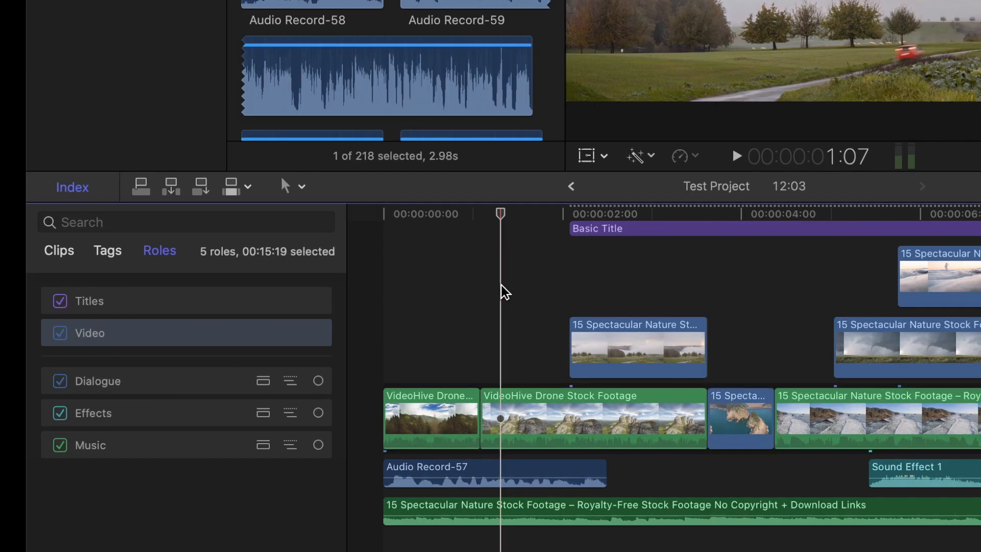
left_click(225, 306)
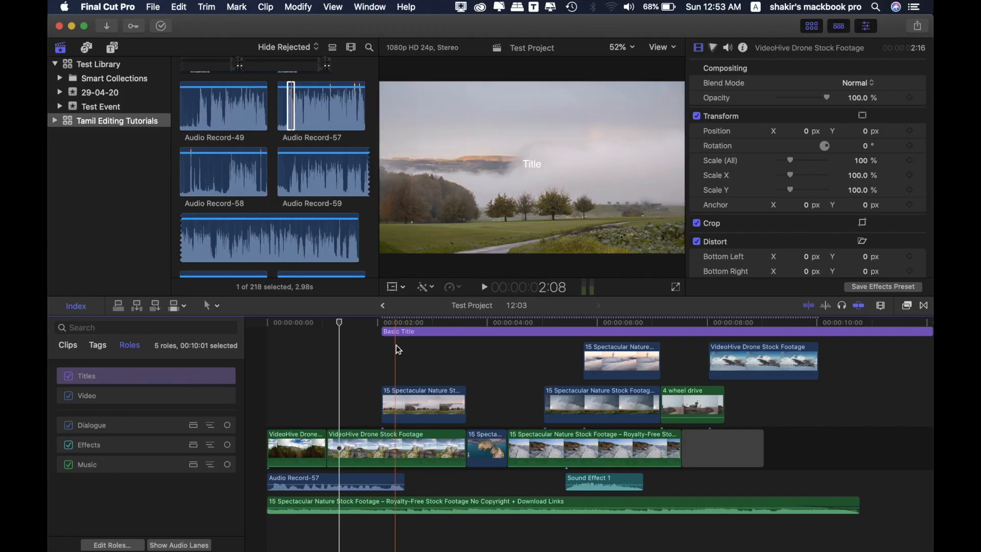
key("Delete")
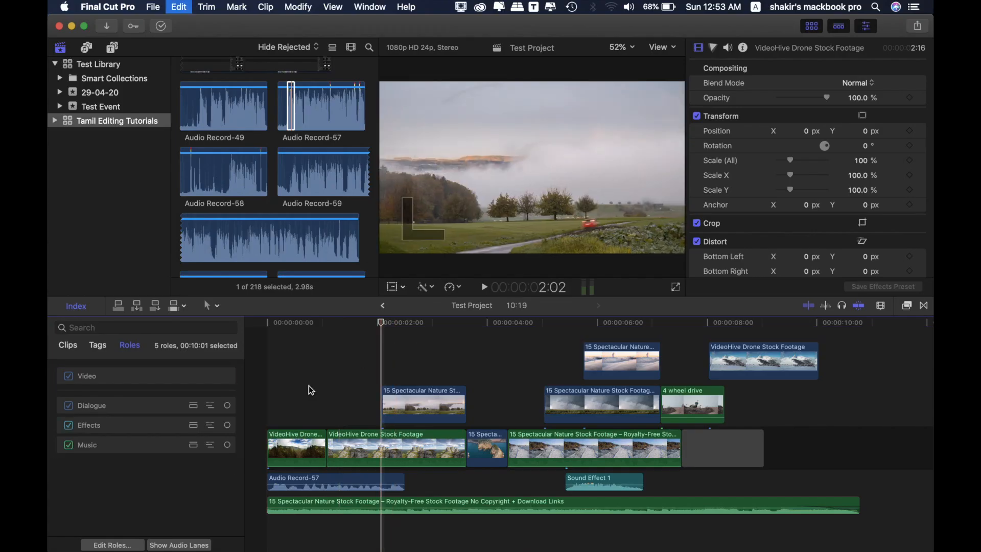
left_click(261, 377)
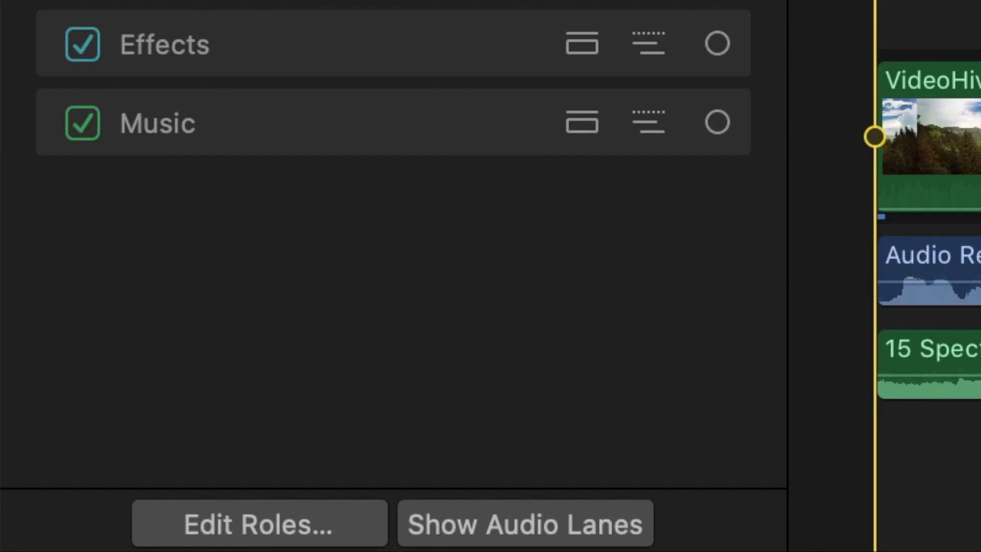
Review the video and audio roles in the Test Library's role editor and leave it without applying changes
left_click(357, 528)
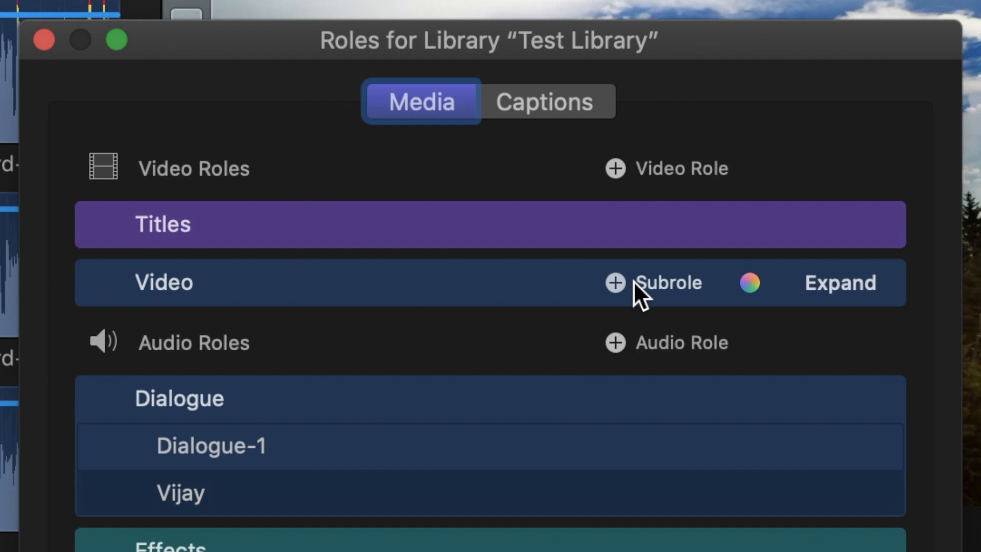
mouse_move(644, 225)
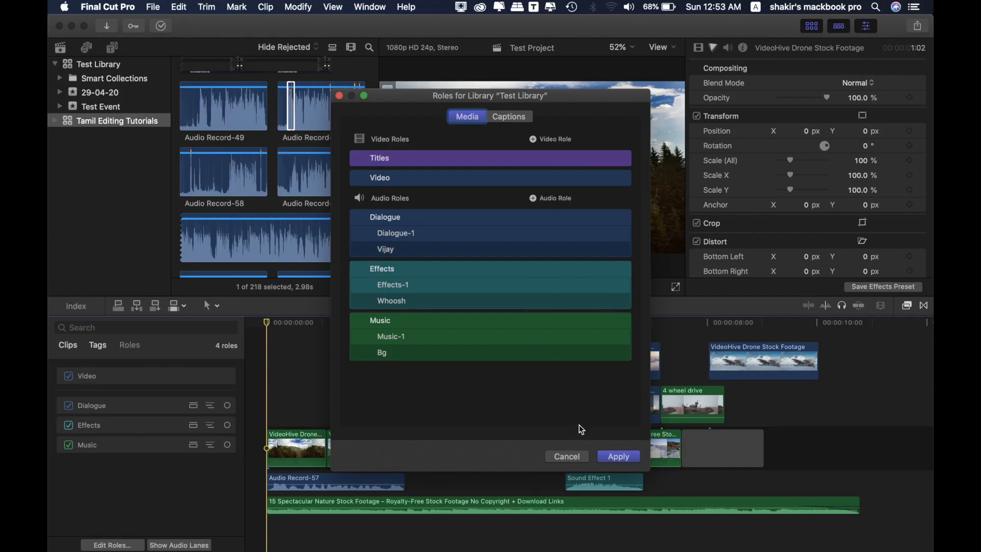
left_click(567, 455)
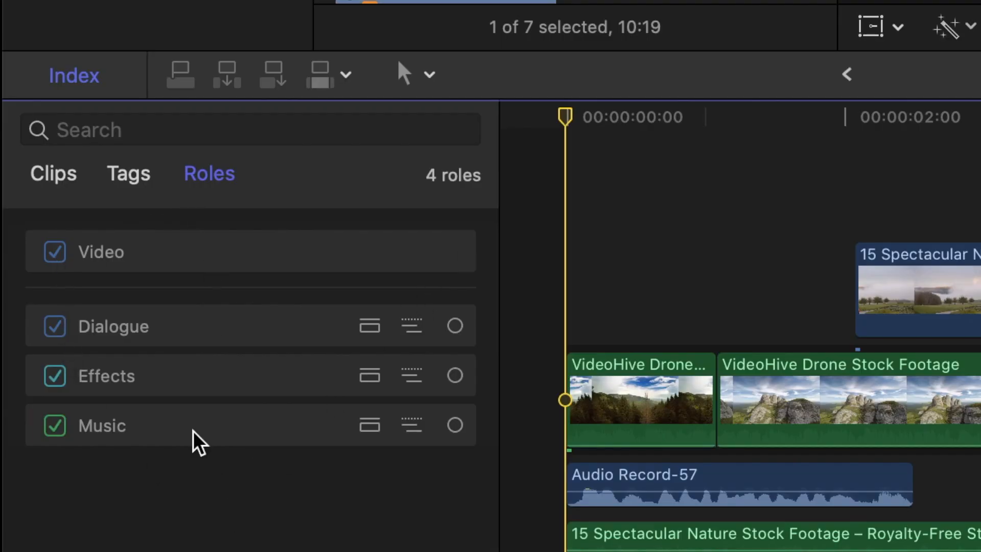
Disable the Video role and the Dialogue role one after the other, re-enabling each
left_click(56, 255)
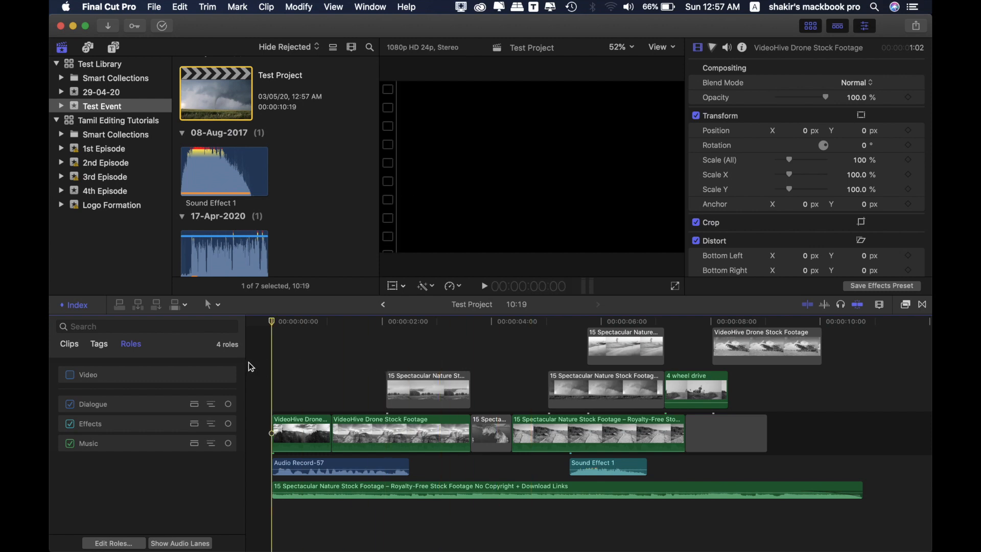
left_click(70, 375)
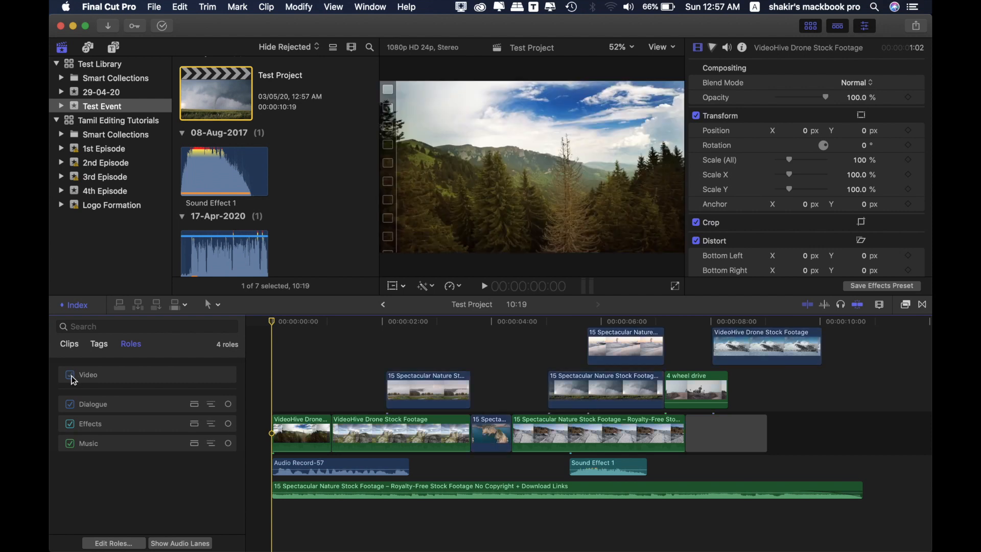
left_click(70, 404)
left_click(72, 408)
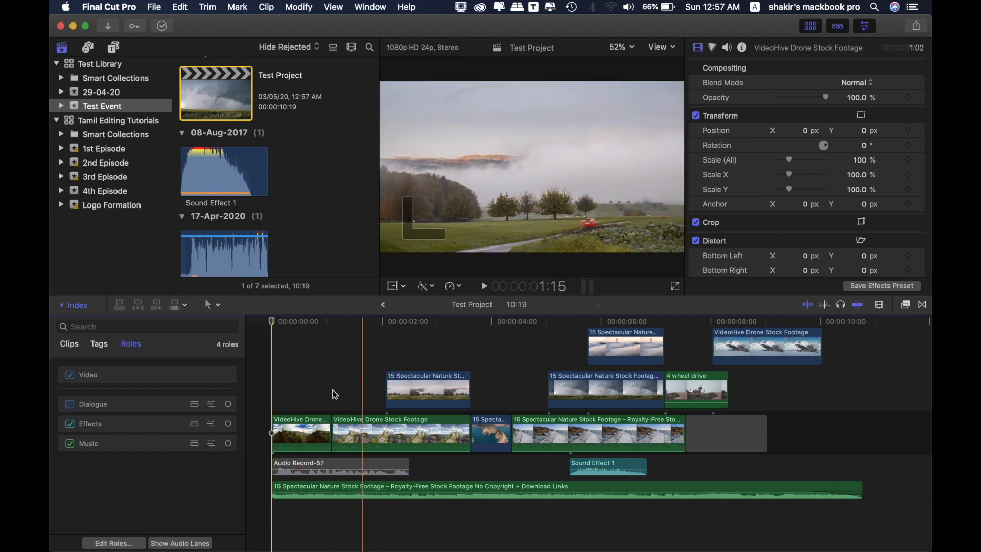
left_click(70, 405)
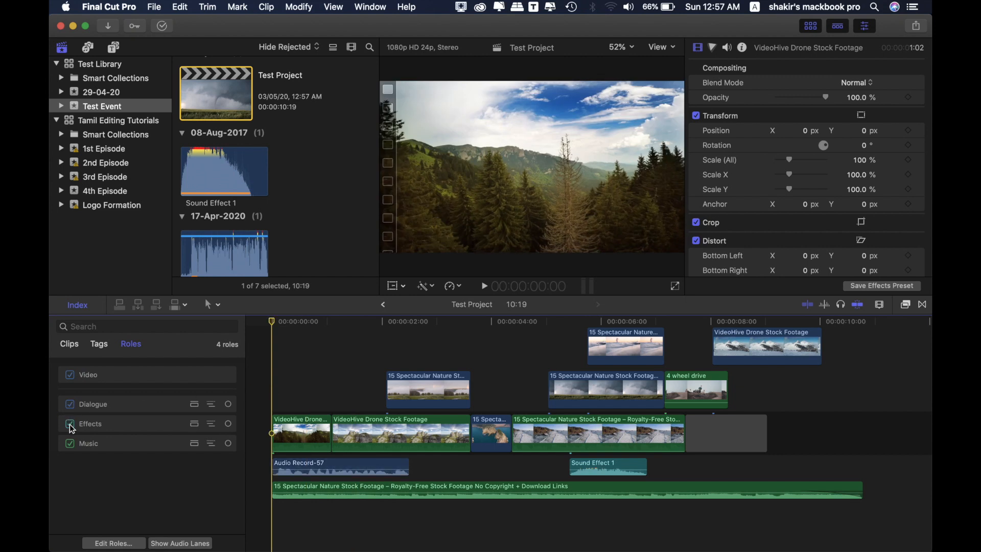
Play the timeline with the Effects role disabled, and have both the Effects and Music roles enabled again
left_click(70, 424)
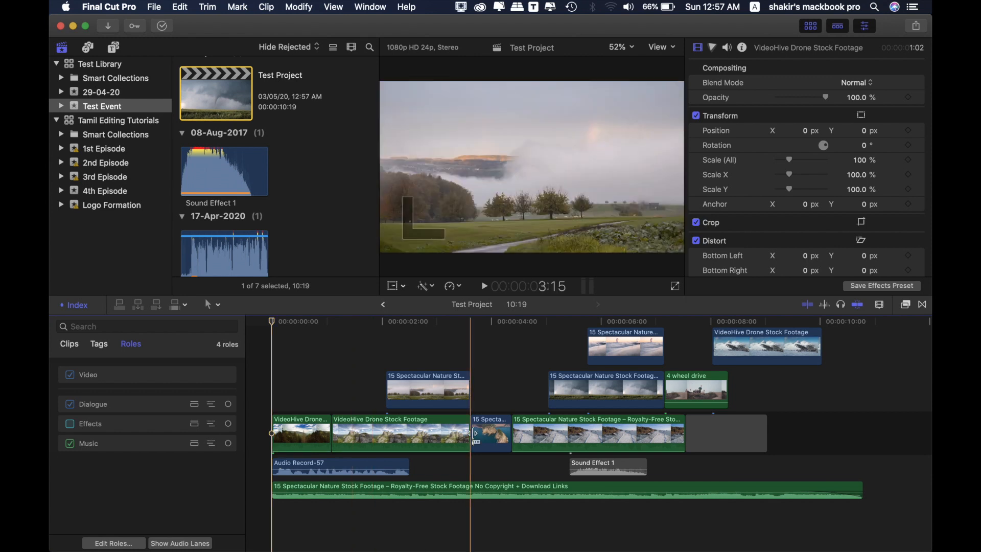
key("space")
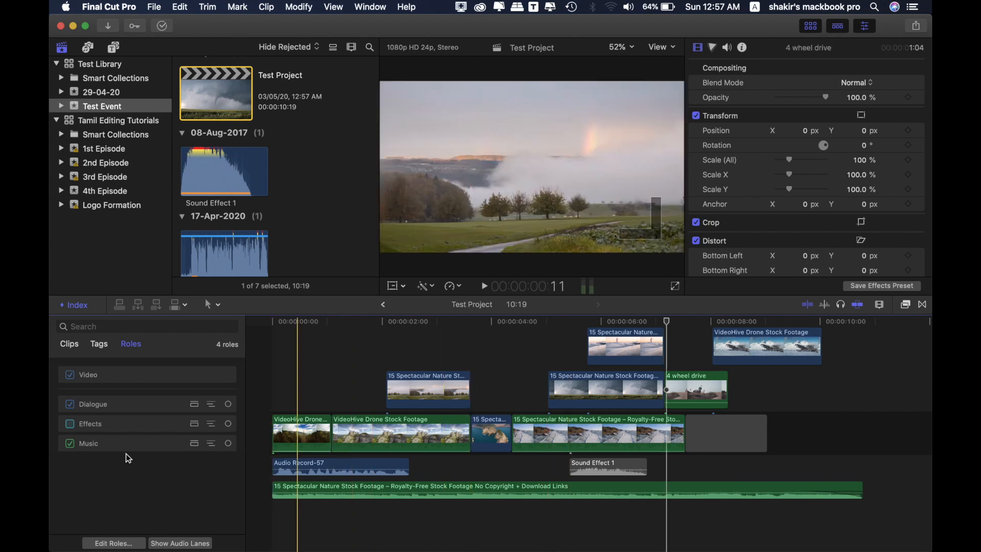
left_click(71, 426)
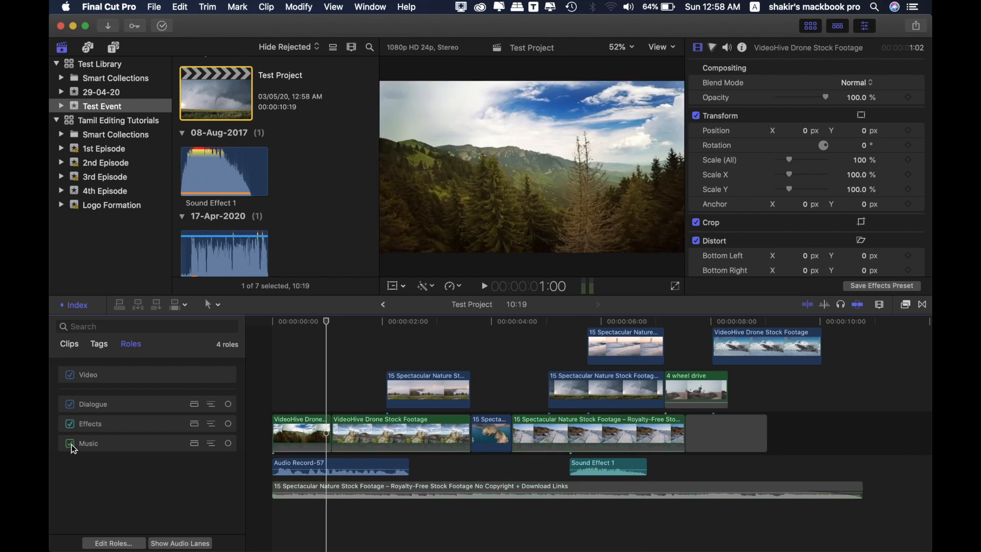
left_click(71, 443)
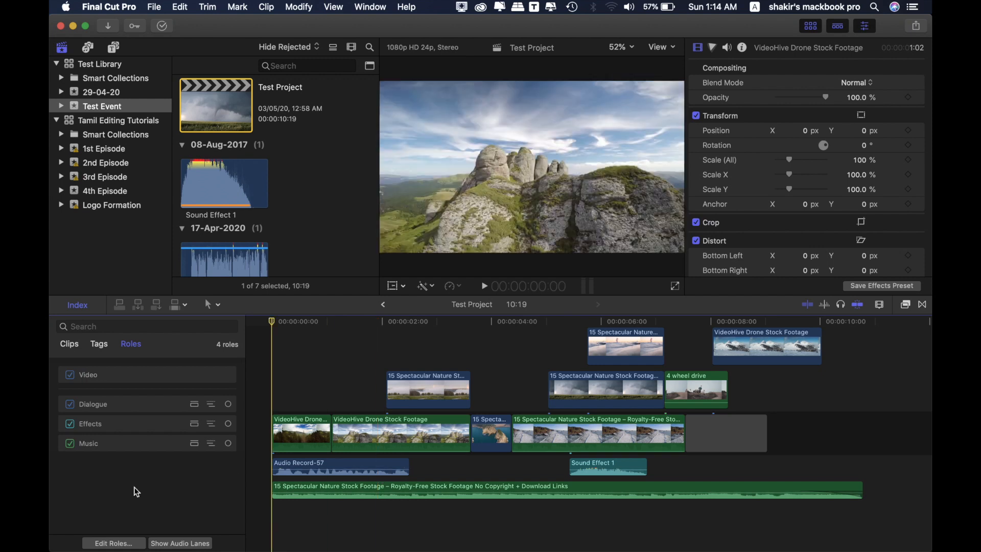
Focus the timeline on the Dialogue, Effects and Music roles in turn, and remove the focus
left_click(227, 403)
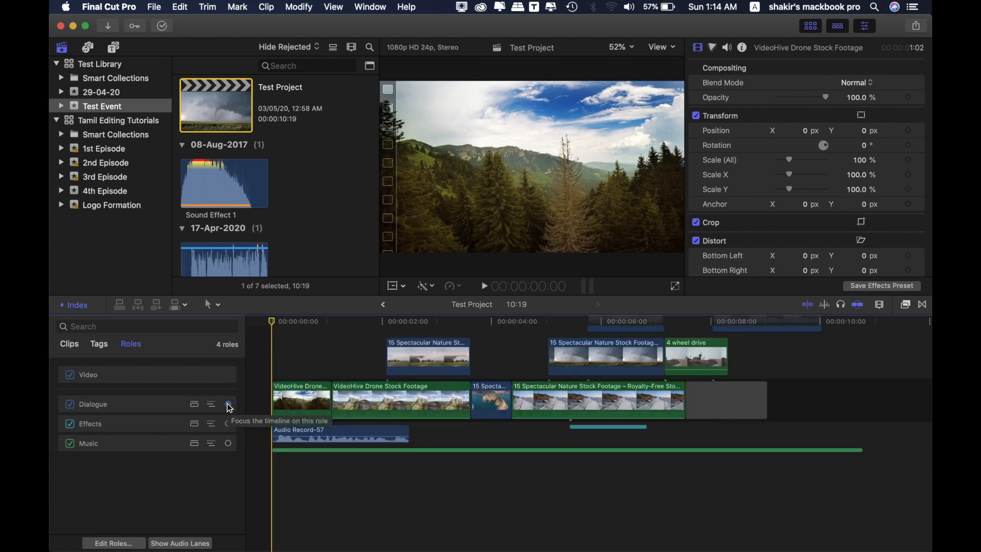
left_click(228, 423)
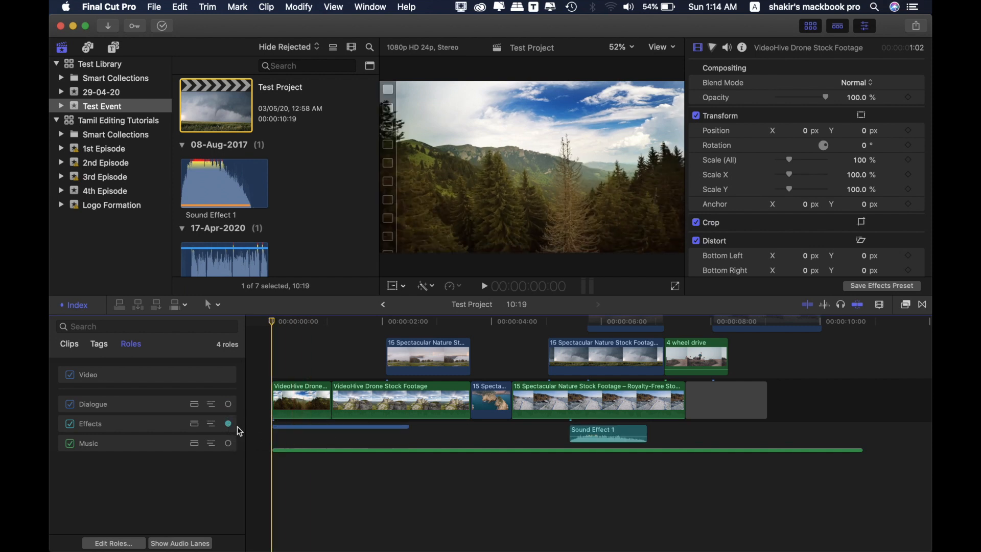
left_click(228, 443)
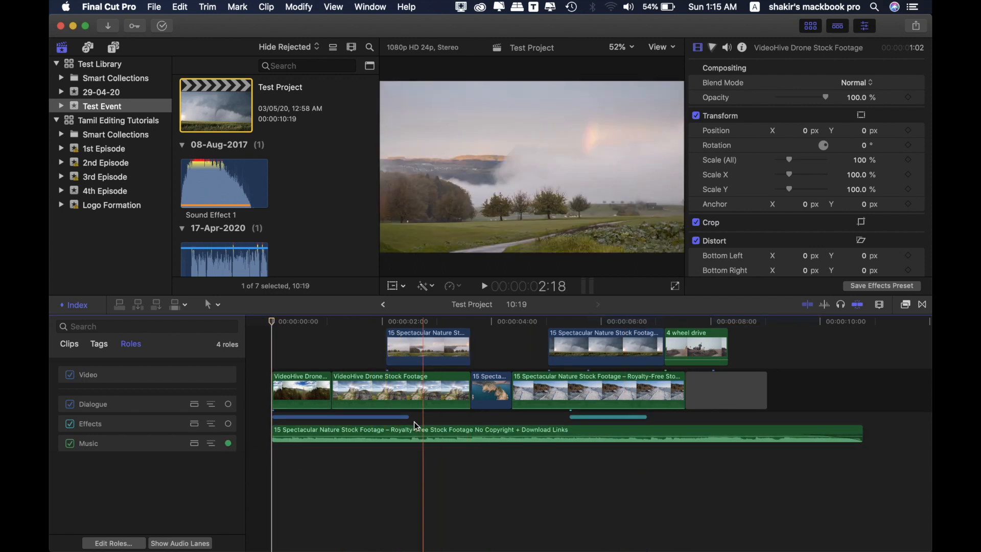
left_click(229, 444)
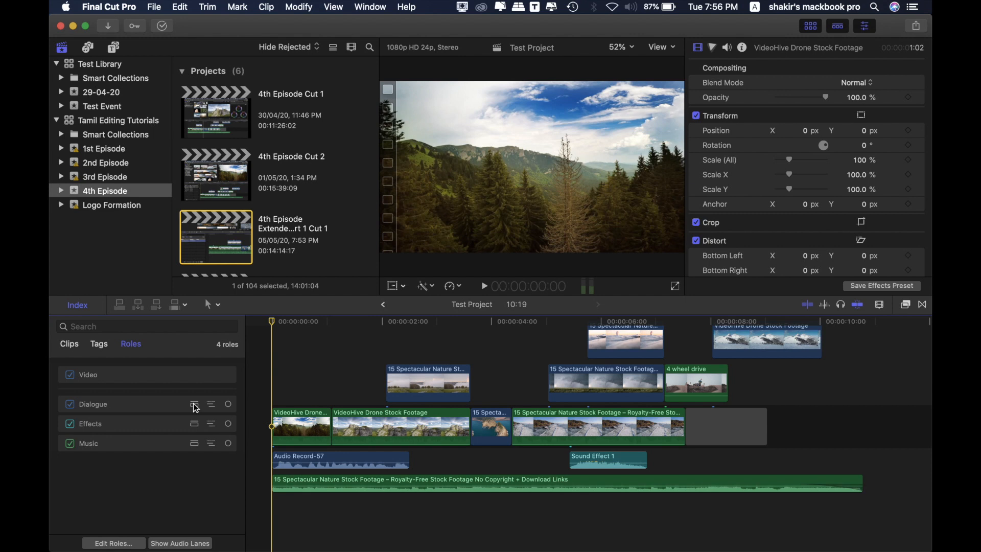
Show the separate audio lanes of the Dialogue, Effects and Music roles one at a time, and hide them again
left_click(195, 406)
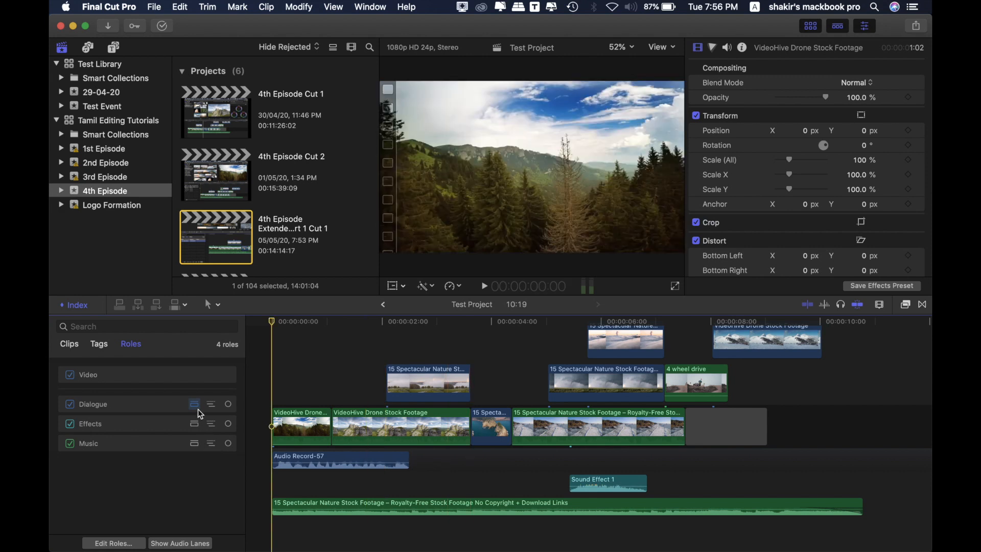
left_click(195, 422)
left_click(194, 423)
left_click(197, 443)
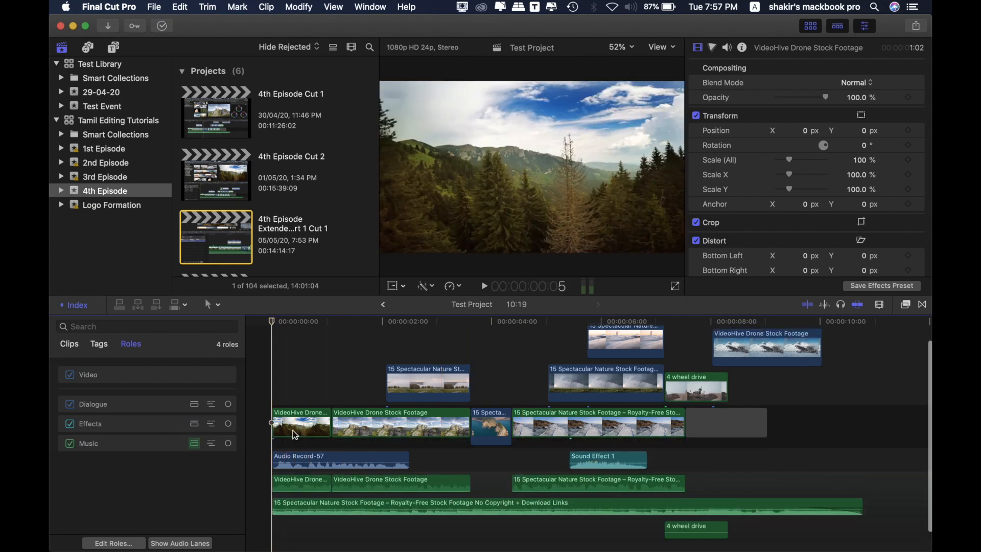
left_click(195, 444)
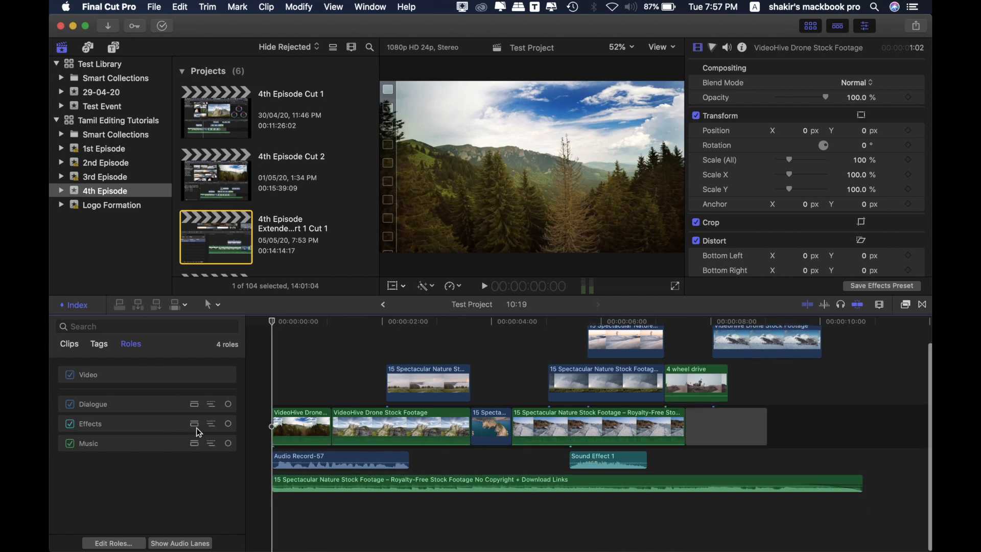
Show the subroles of the Dialogue role and the Effects role in turn, hiding each again
left_click(212, 403)
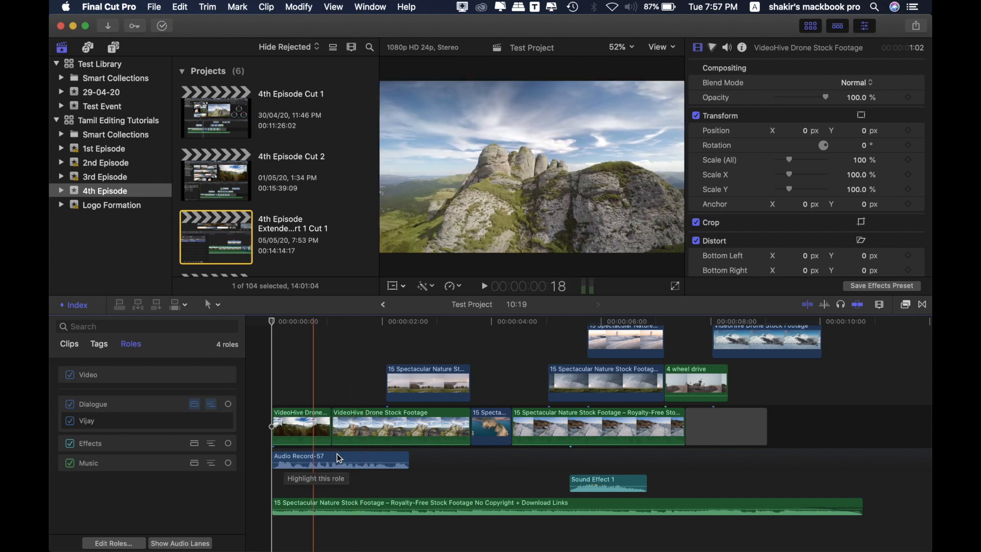
left_click(212, 405)
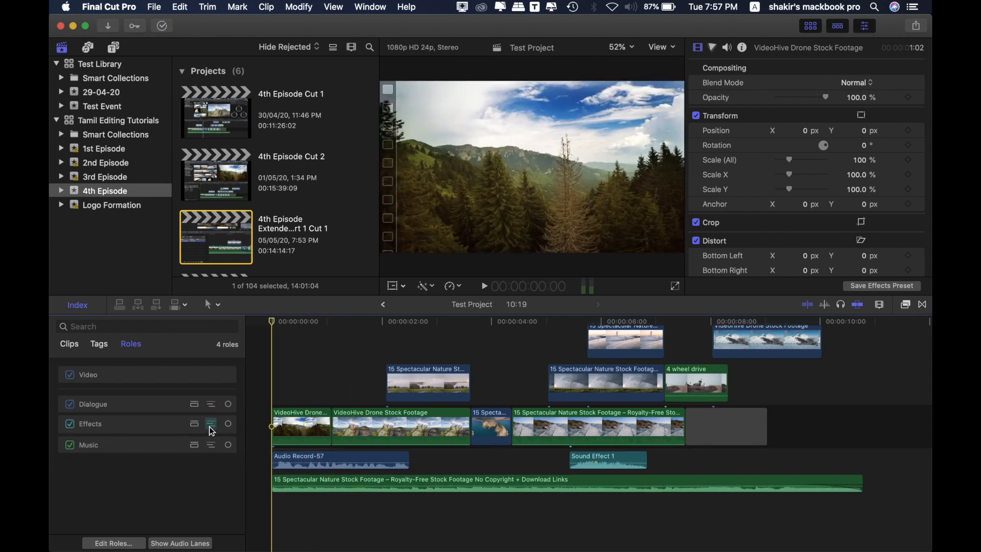
left_click(210, 424)
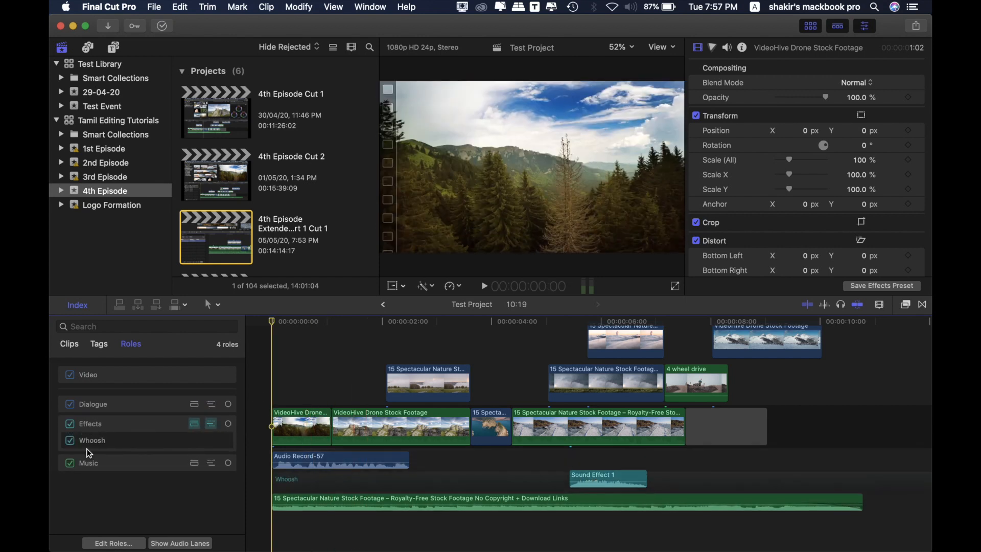
left_click(211, 424)
Show the Music subroles, disable and re-enable Music-1 and Bg separately, and hide the subroles again
left_click(210, 443)
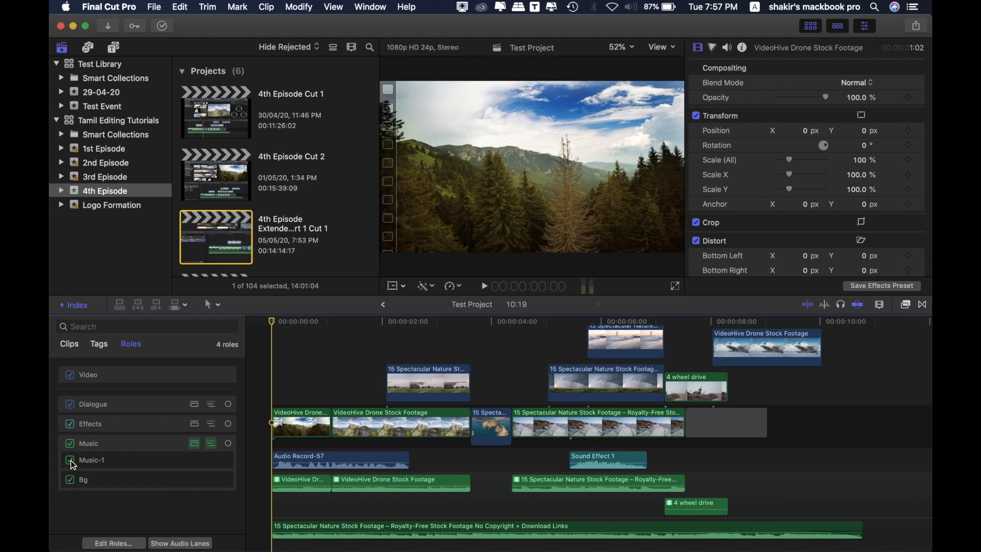
left_click(71, 460)
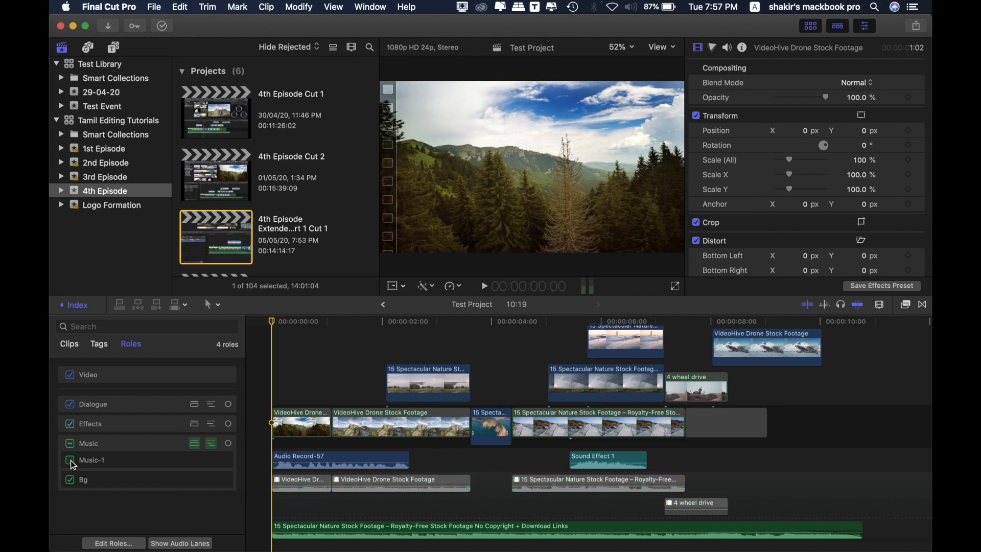
left_click(71, 459)
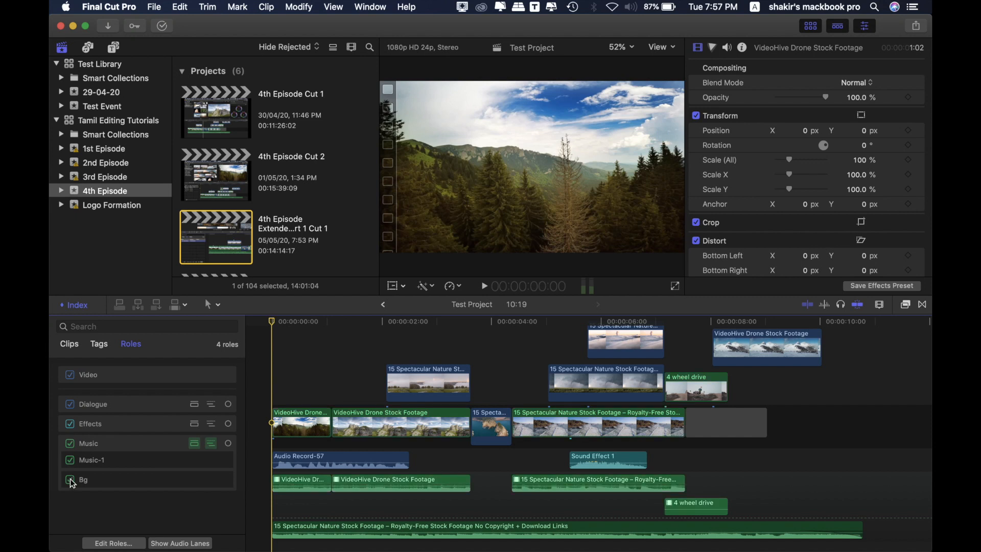
left_click(71, 480)
left_click(71, 481)
left_click(71, 480)
left_click(71, 481)
left_click(211, 443)
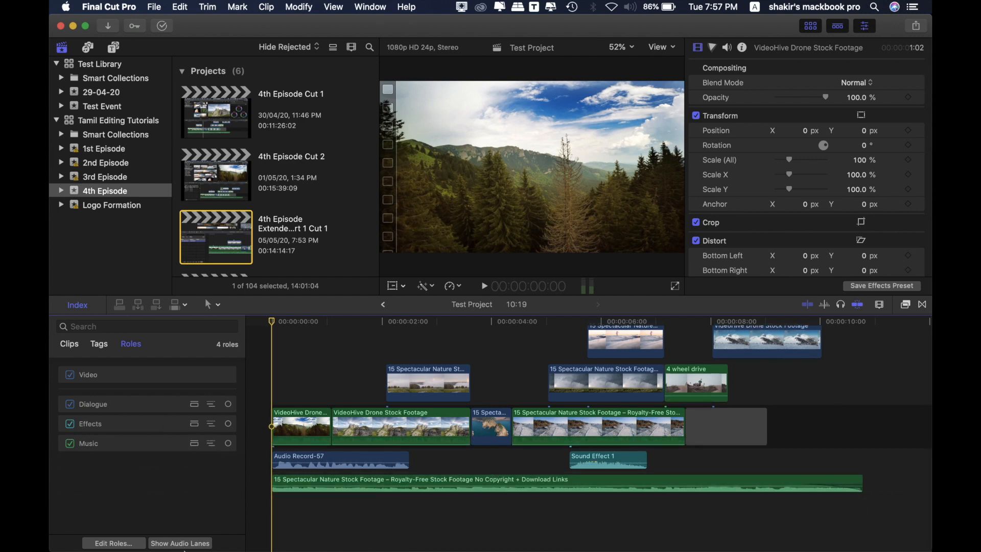
Show the audio lanes for all roles and move the Music role above the Effects role
left_click(187, 543)
scroll(372, 482, "down", 2)
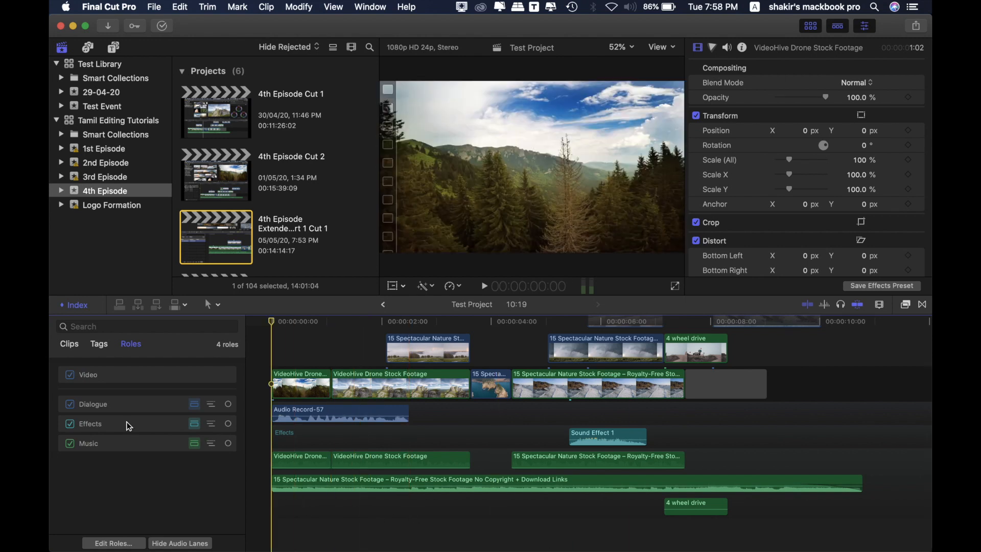
left_click_drag(107, 443, 104, 412)
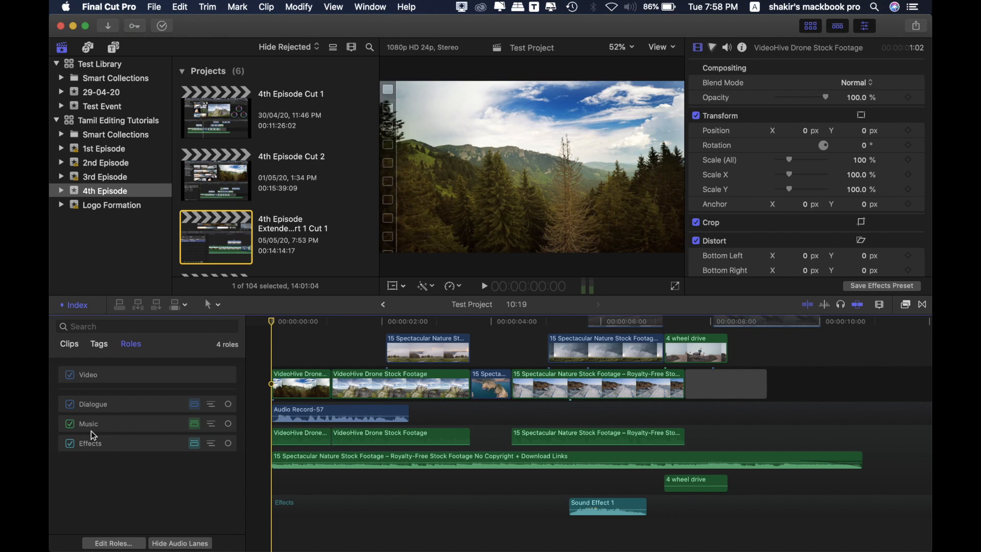
Move Dialogue below Effects, restore the Dialogue, Effects, Music order, and hide the audio lanes
left_click_drag(94, 407, 93, 467)
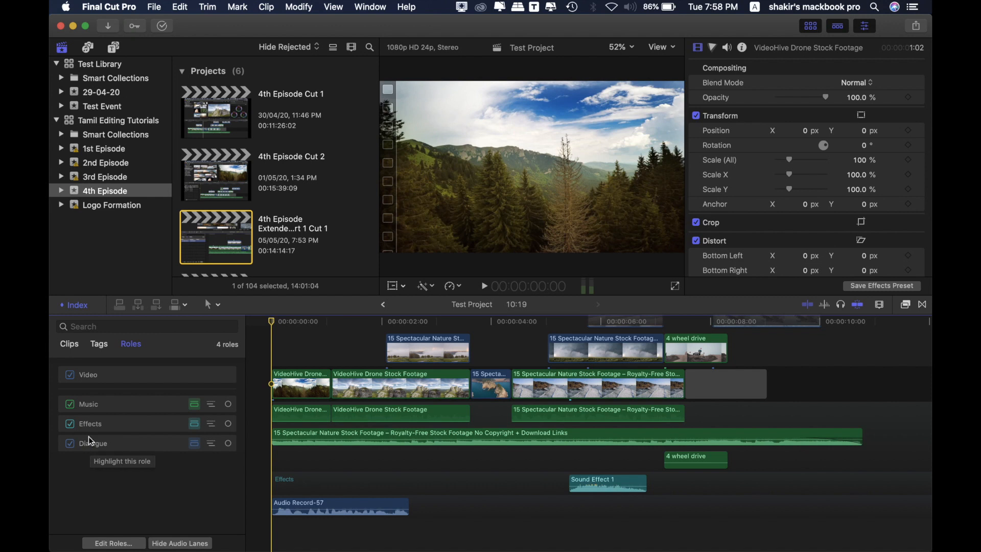
mouse_move(87, 443)
left_mouse_down()
mouse_move(90, 393)
mouse_move(84, 452)
left_mouse_up()
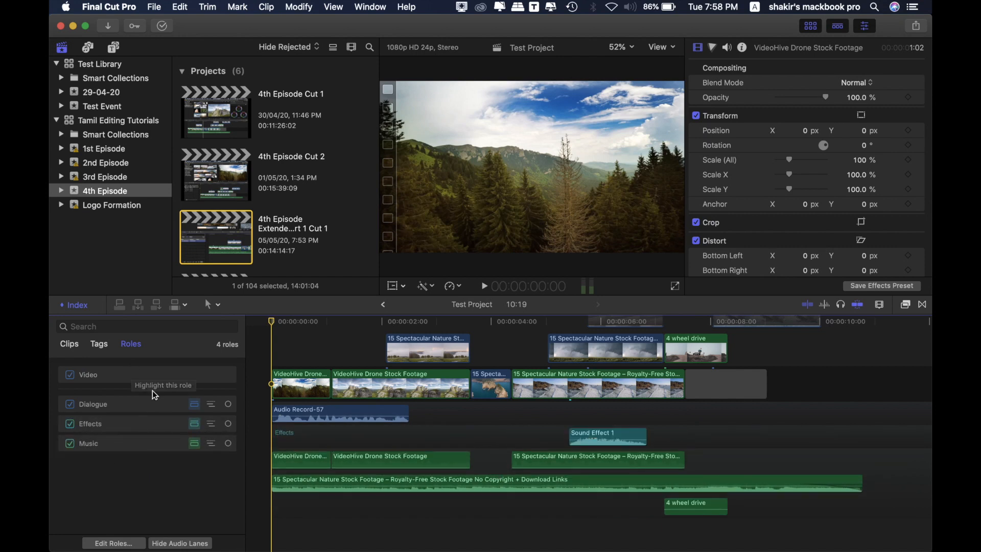
left_click(199, 544)
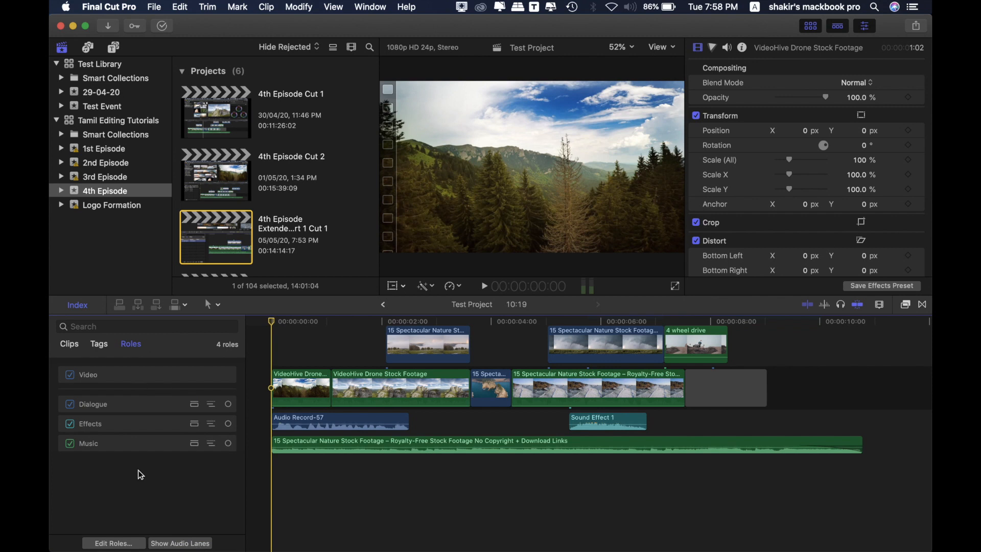